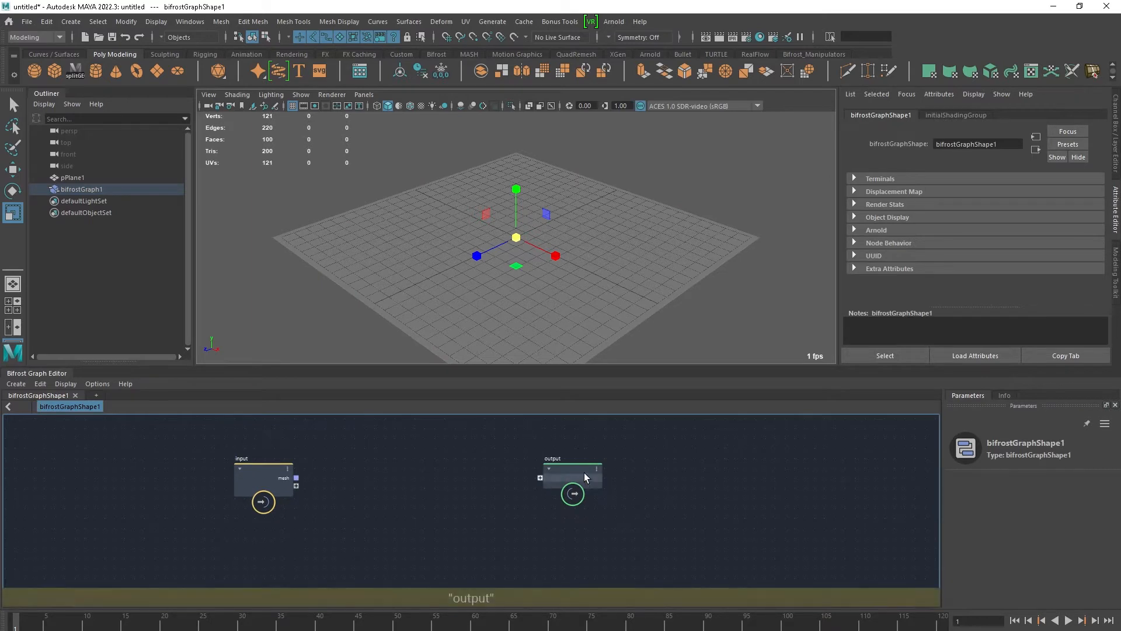
Step: Add a scatter_points node, then wire the input mesh into its geometry and its points into the output node
key(Tab)
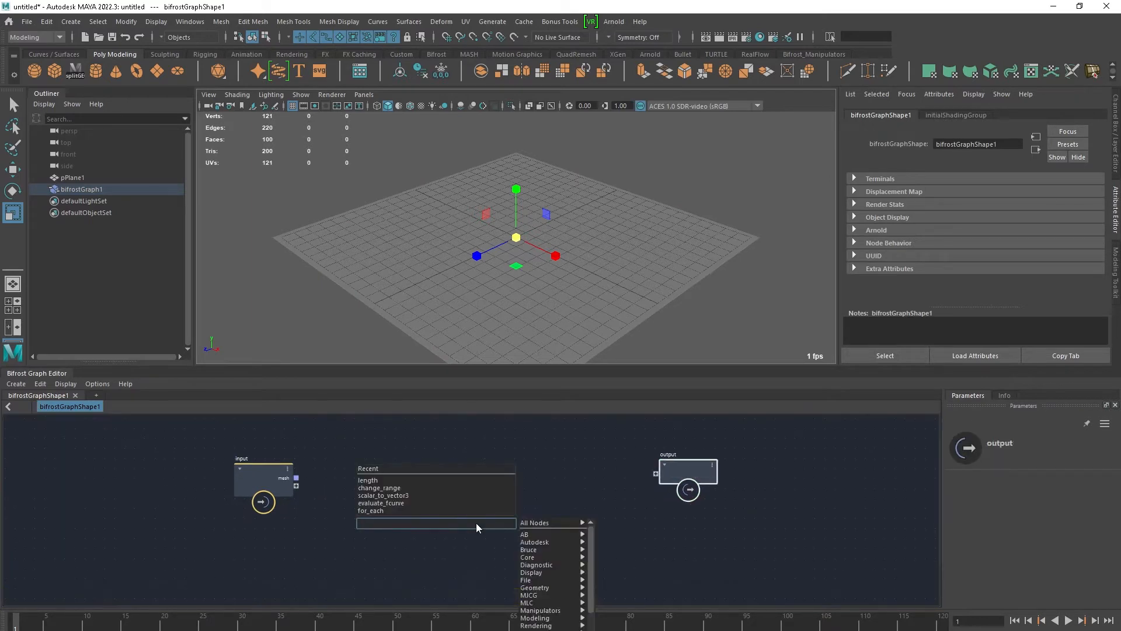
click(453, 583)
key(Tab)
text(scatter)
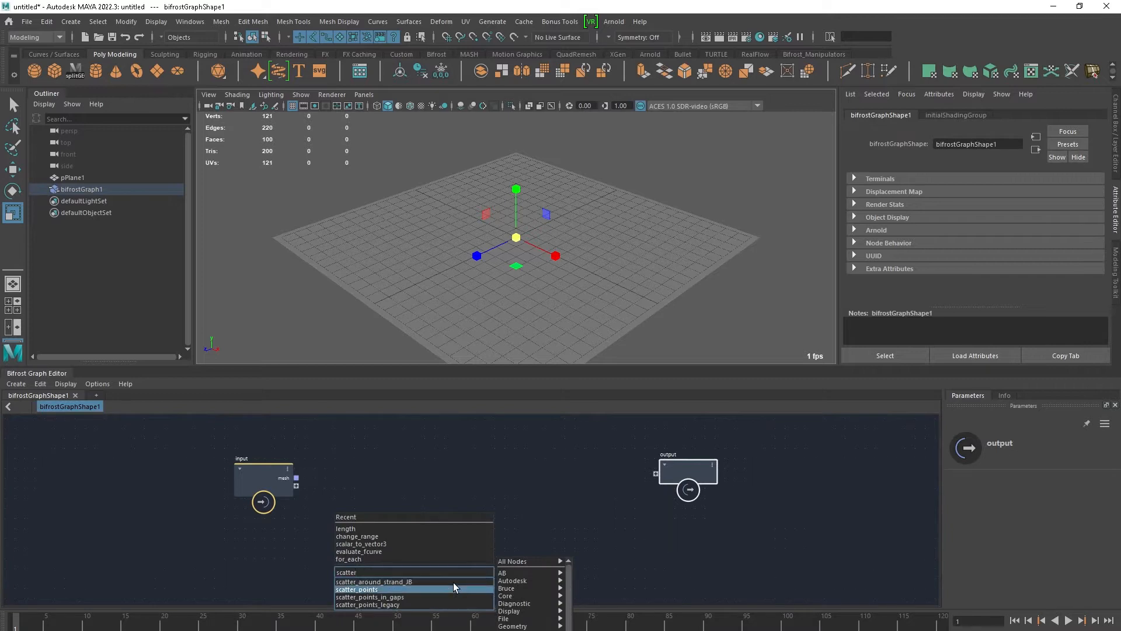
click(453, 583)
drag(452, 583, 453, 486)
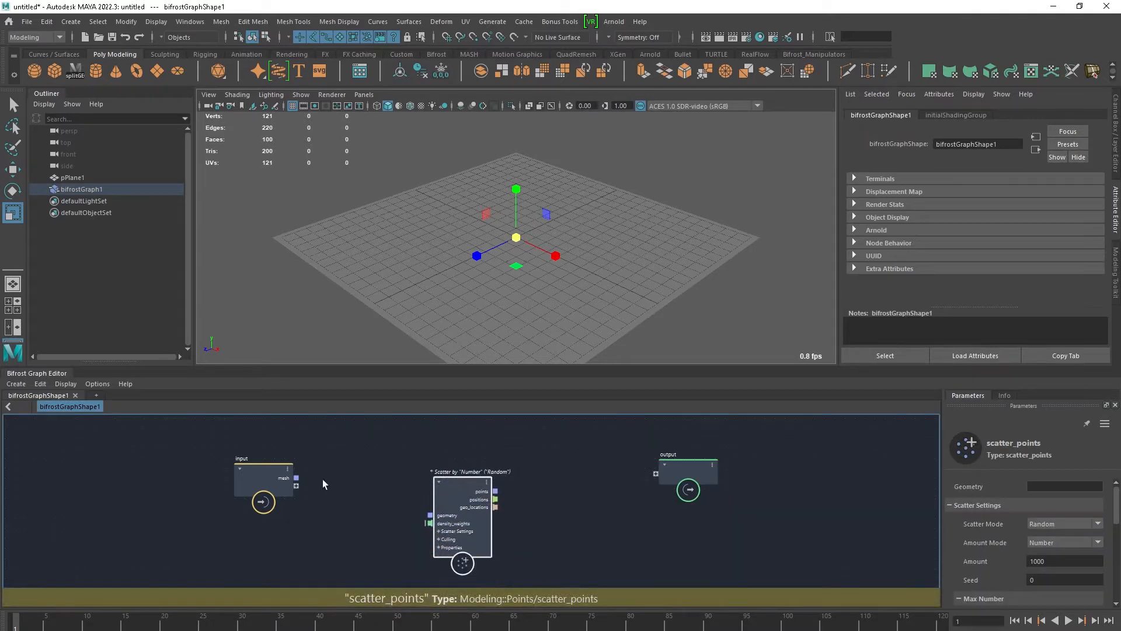
drag(294, 481, 432, 515)
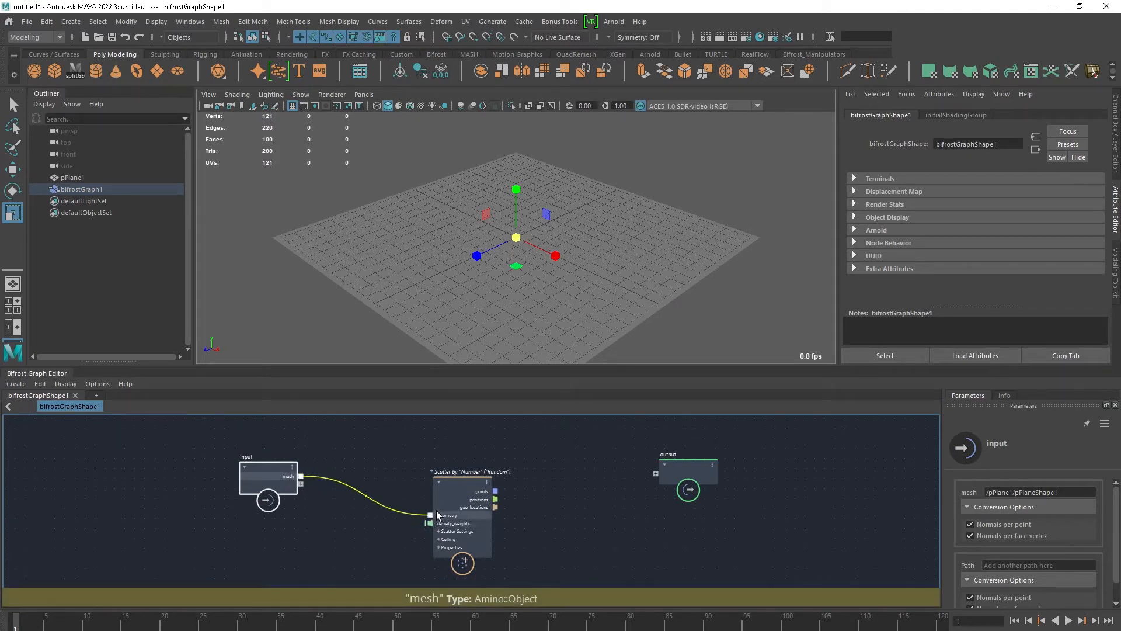
drag(497, 490, 686, 475)
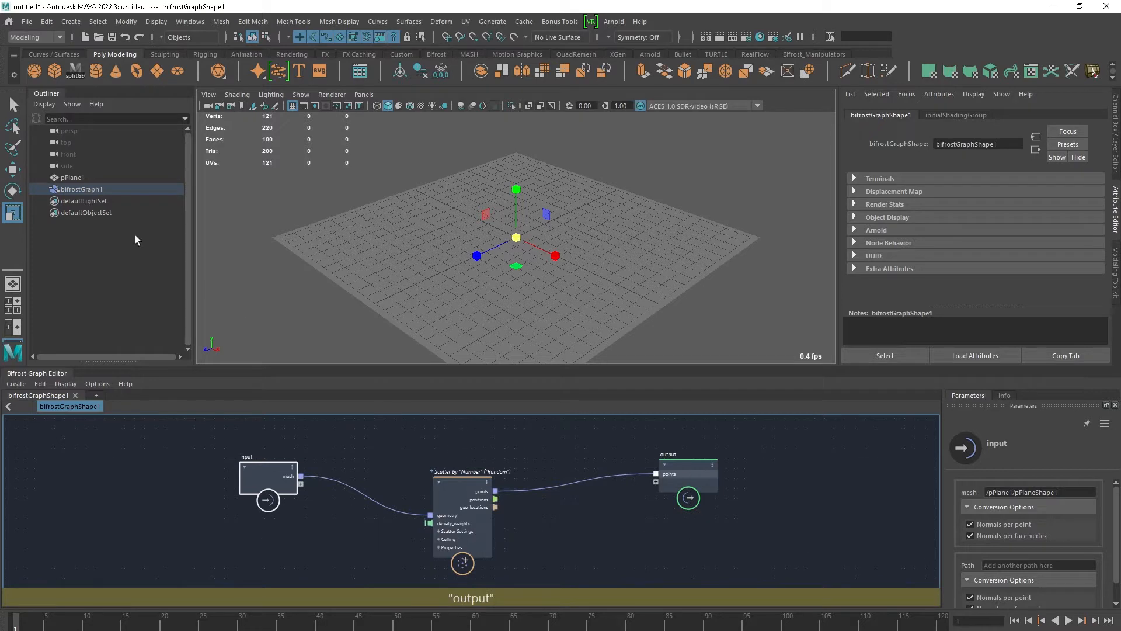
Step: Hide the pPlane1 mesh in the scene
click(96, 190)
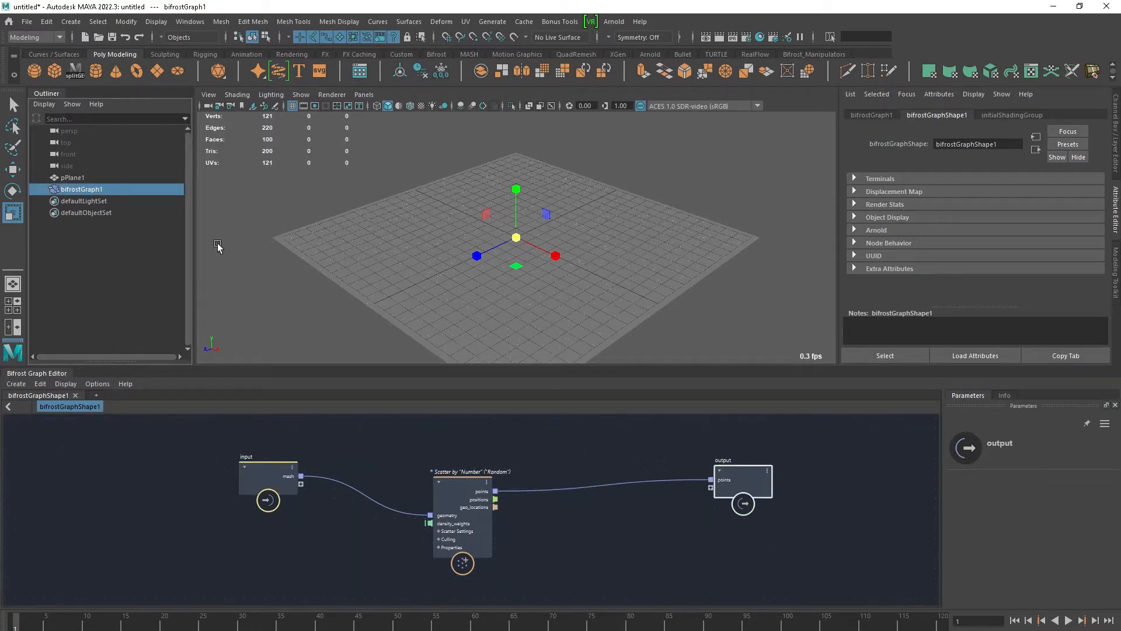
click(101, 175)
key(ctrl+h)
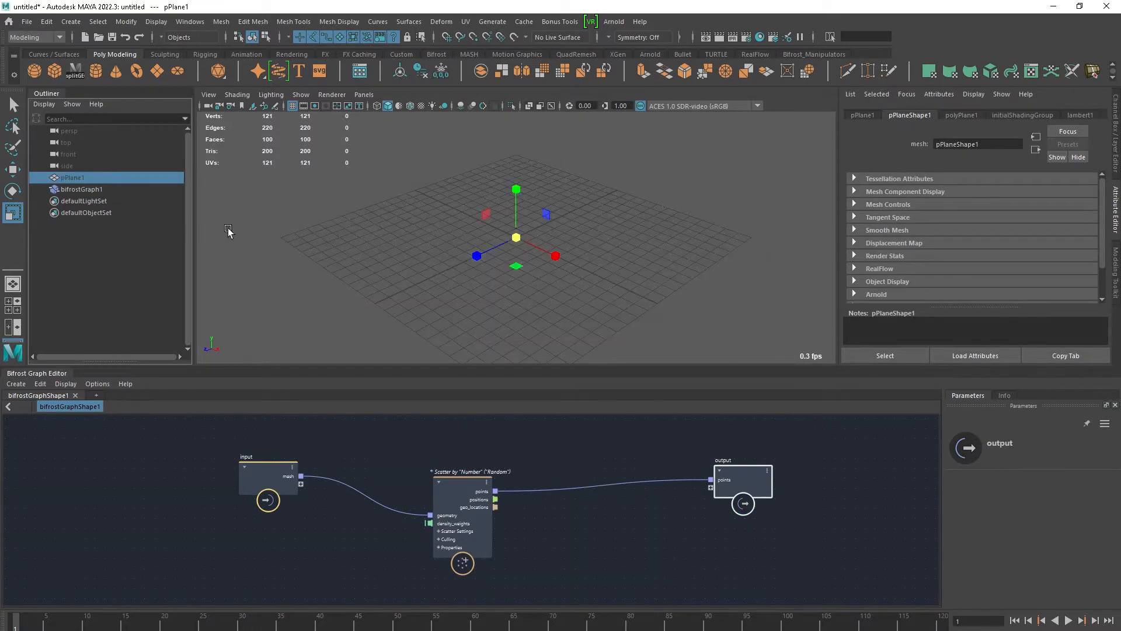
drag(370, 218, 435, 277)
alt+right_drag(435, 276, 521, 319)
Step: Move the input node farther from scatter_points and rename it plane_INPUT
scroll(545, 418, down, 2)
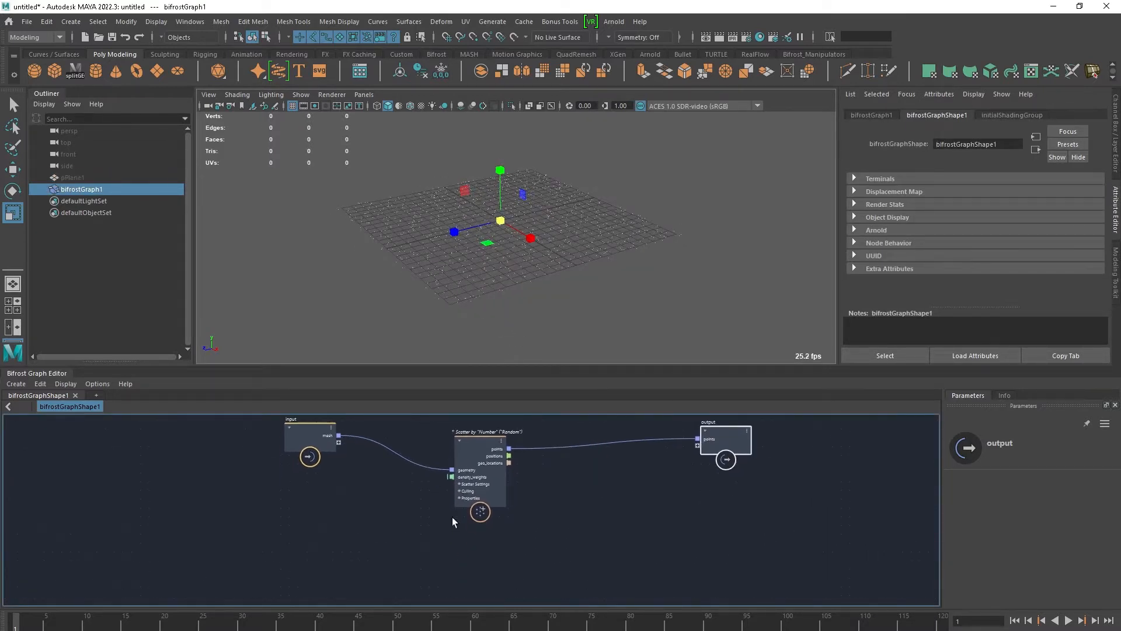
drag(299, 454, 185, 493)
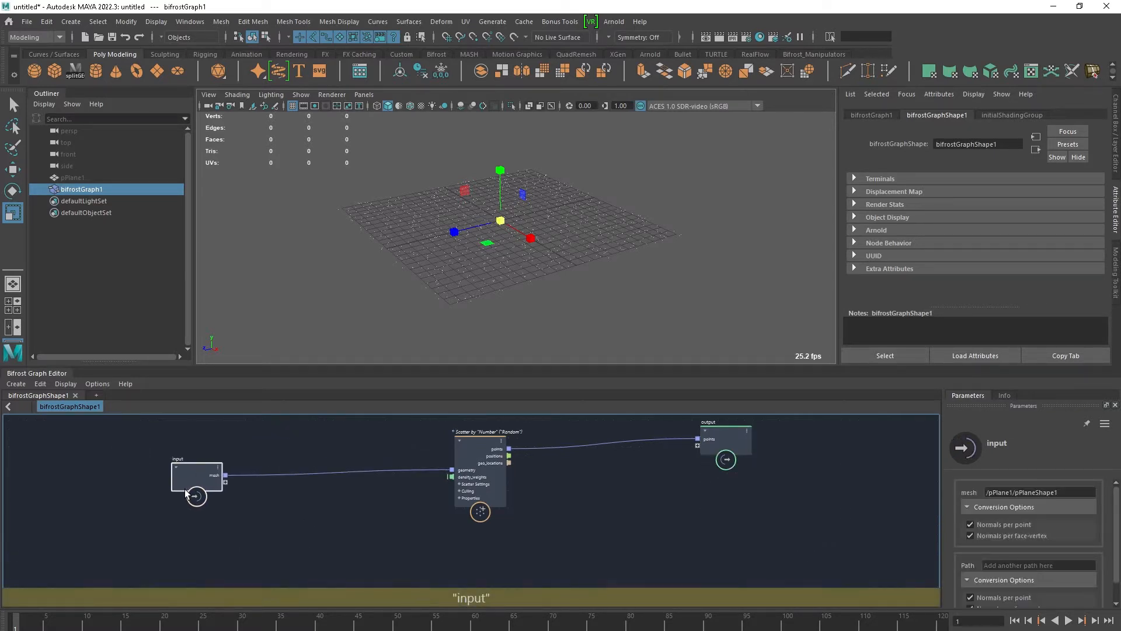
double_click(174, 459)
text(plane)
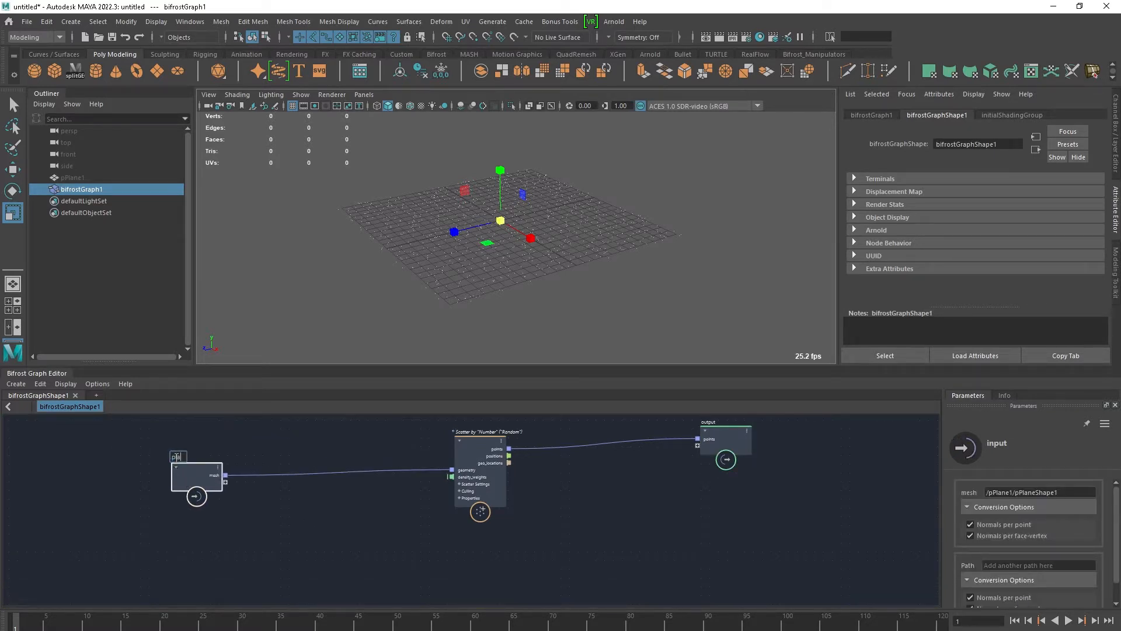
key(BackSpace)
key(BackSpace)
key(BackSpace)
key(BackSpace)
key(BackSpace)
text(INPUT)
key(Return)
Step: Reposition the scatter_points and output nodes to leave a wide gap between them
scroll(327, 560, down, 2)
drag(448, 452, 441, 459)
alt+middle_drag(550, 530, 489, 520)
drag(597, 439, 706, 456)
alt+middle_drag(641, 519, 633, 516)
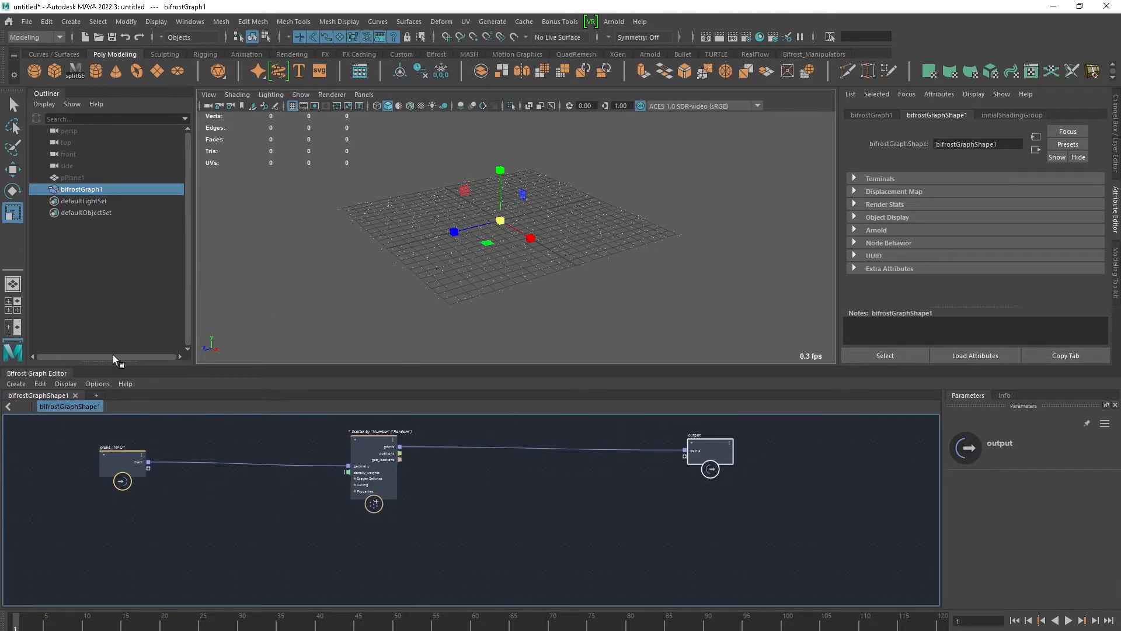
scroll(494, 527, down, 1)
alt+middle_drag(483, 520, 555, 507)
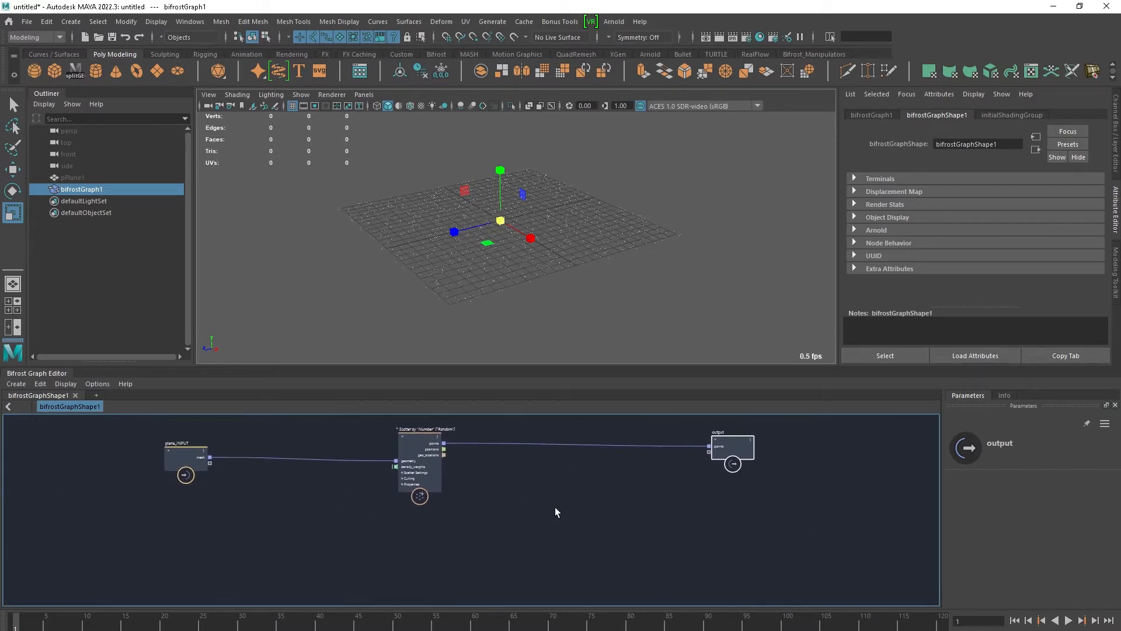
Step: Add a randomize_point_rotation node and a randomize_point_scale node to the graph
key(Tab)
text(randomiz)
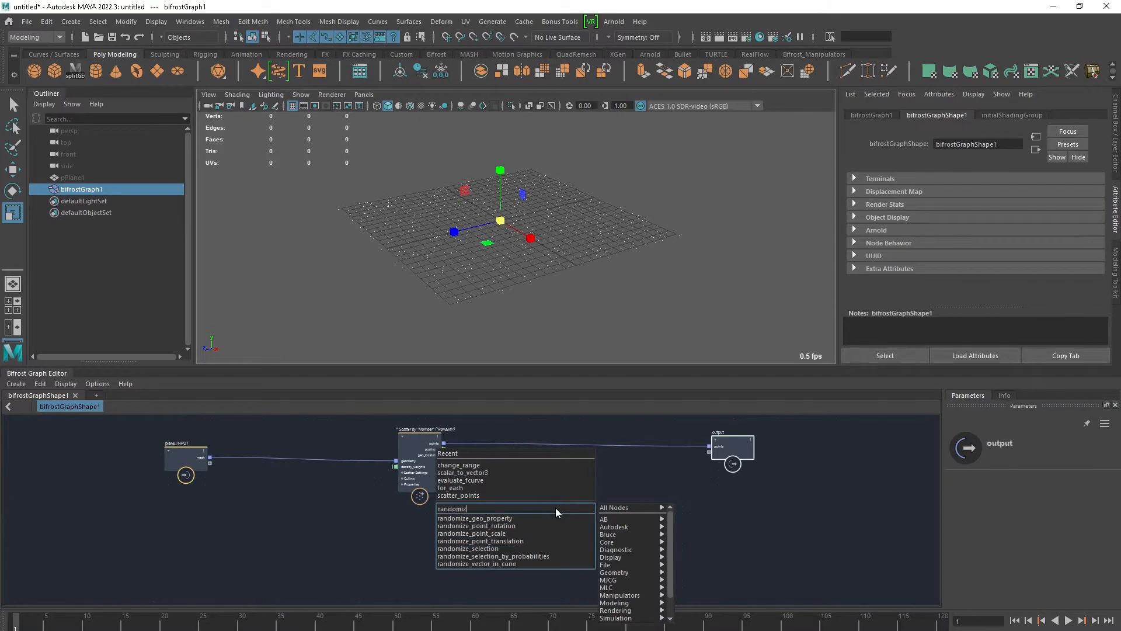
key(Down)
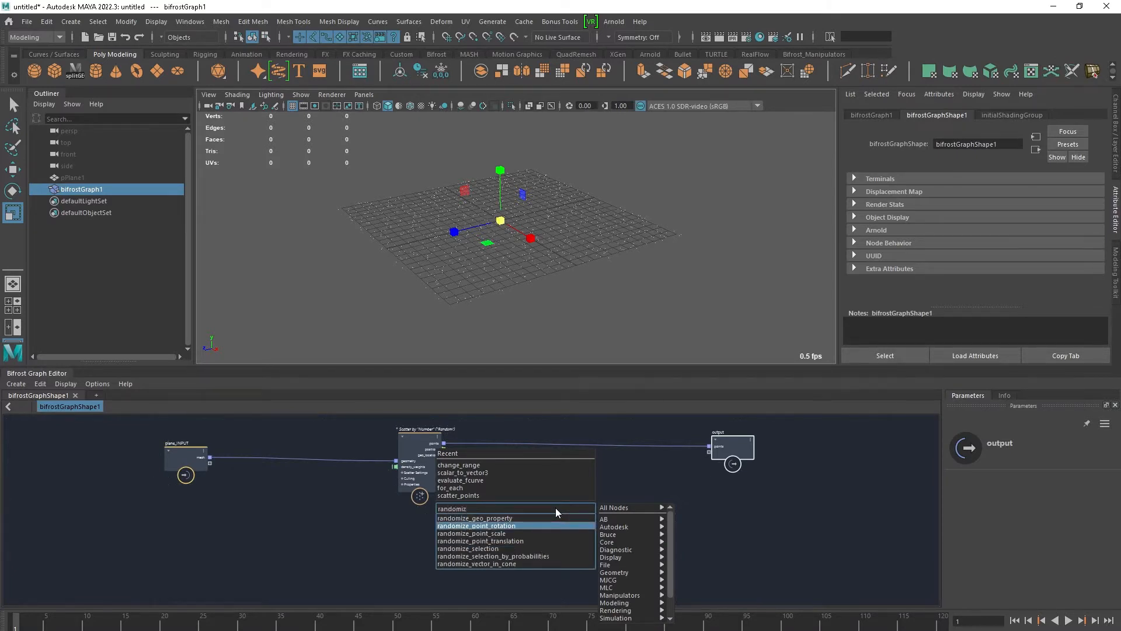
key(Return)
key(Tab)
text(randomi)
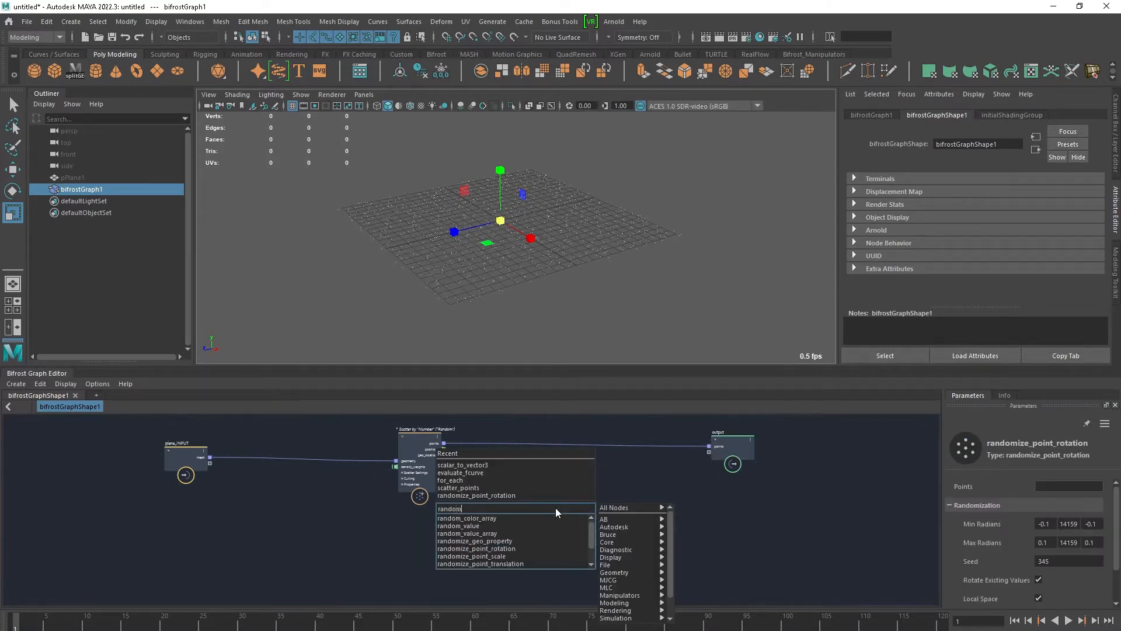
key(Down)
key(Down)
key(Down)
key(Return)
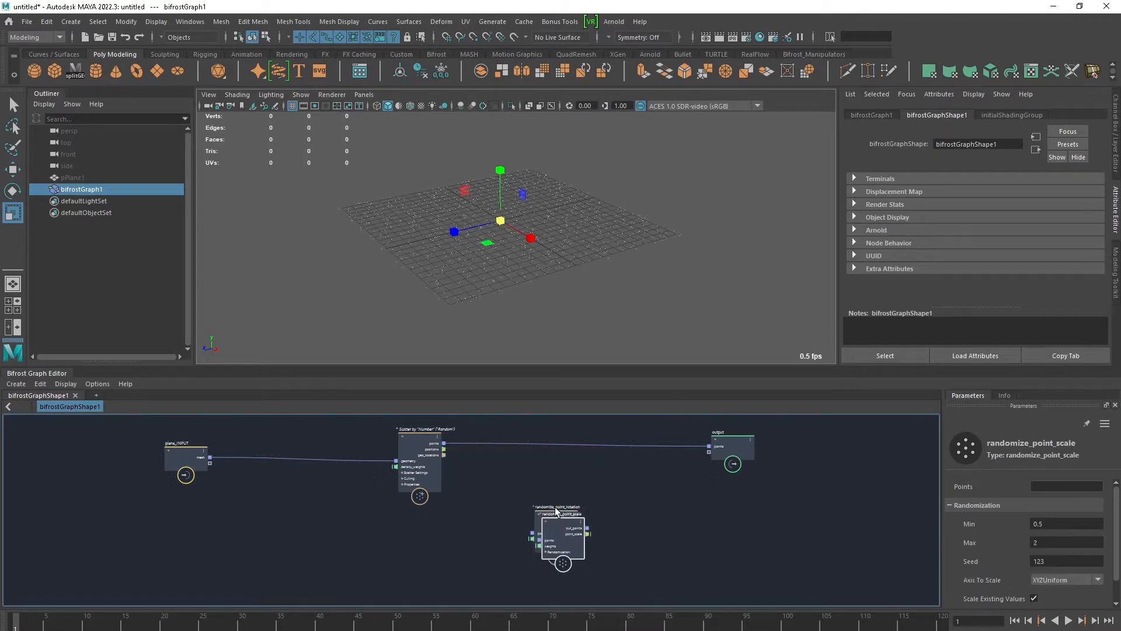
Step: Connect the scattered points into randomize_point_scale and its out_points into randomize_point_rotation, spacing both nodes apart
drag(557, 528, 501, 514)
drag(444, 447, 480, 504)
drag(572, 535, 623, 522)
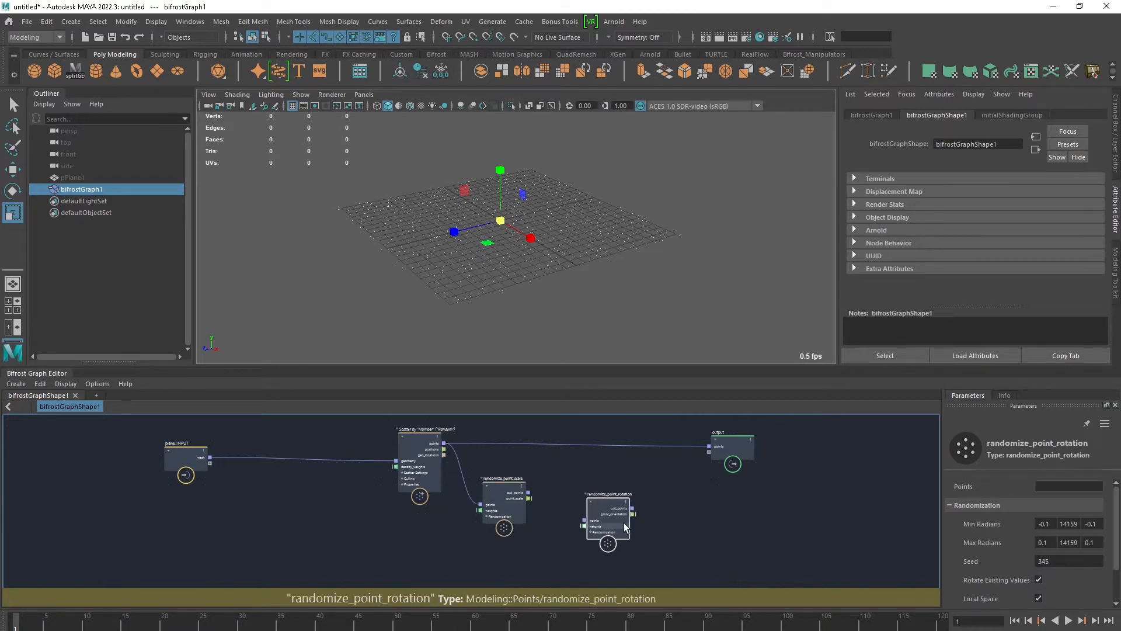
drag(528, 492, 614, 523)
Step: Set the X and Z components of Min Radians and Max Radians to 0 on randomize_point_rotation
click(1044, 524)
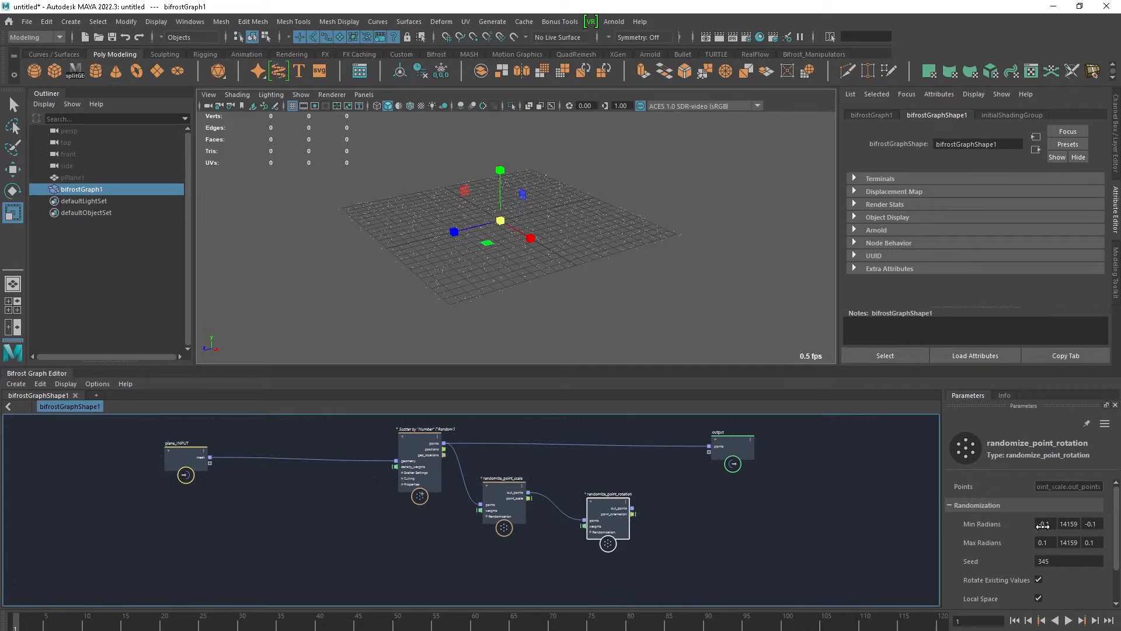
key(Tab)
text(0)
key(Tab)
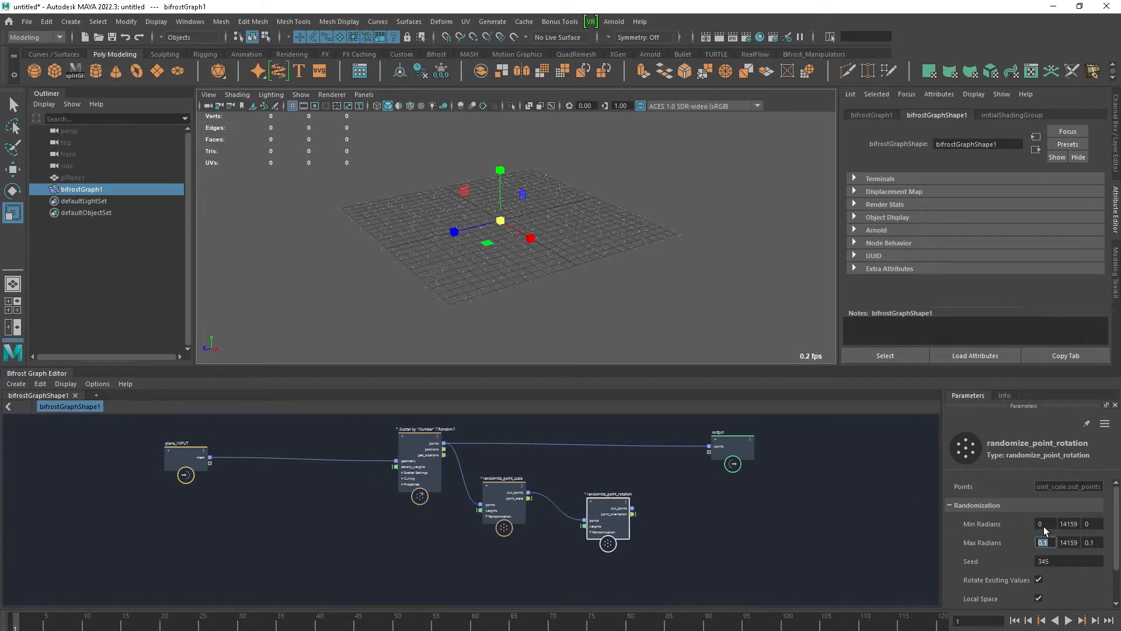
key(Tab)
key(Tab)
text(0)
click(1068, 524)
Step: Connect the out_points of randomize_point_rotation to the output node, replacing the direct link from scatter_points
alt+middle_drag(645, 520, 609, 512)
drag(693, 445, 746, 443)
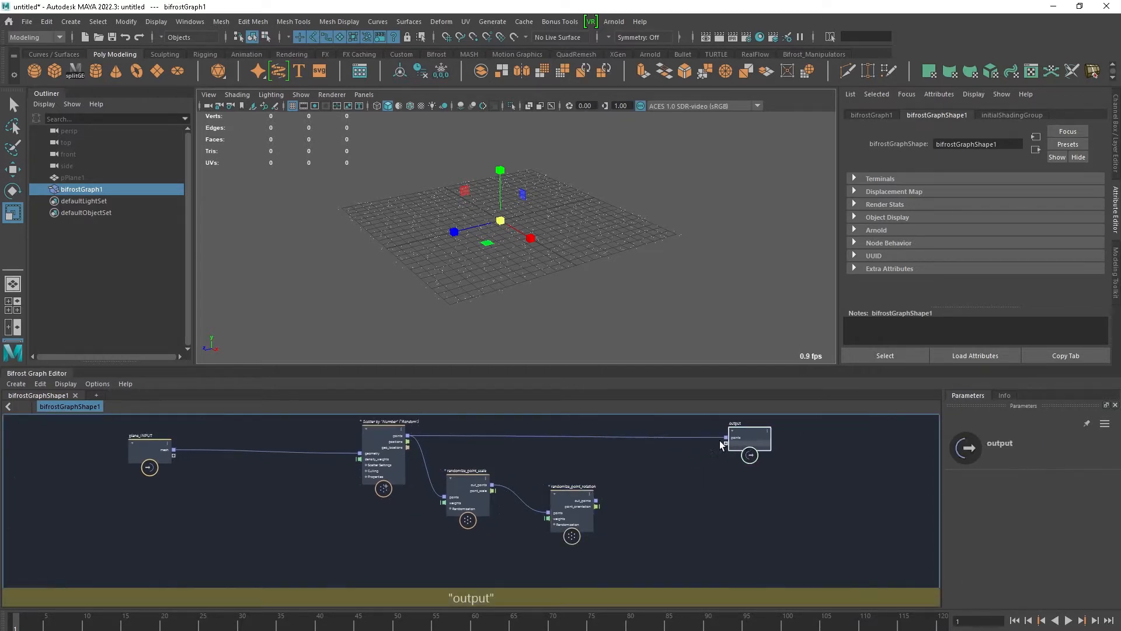
drag(596, 500, 726, 445)
alt+middle_drag(716, 523, 734, 520)
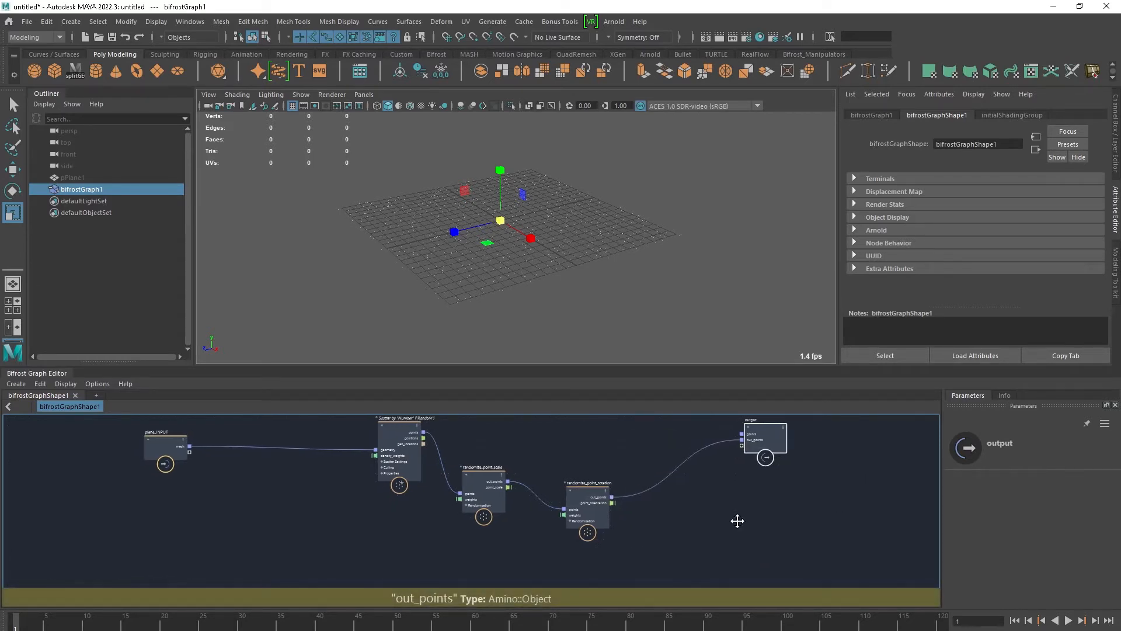
Step: Add a set_instance_geometry node after randomize_point_rotation
key(Tab)
text(set_instance)
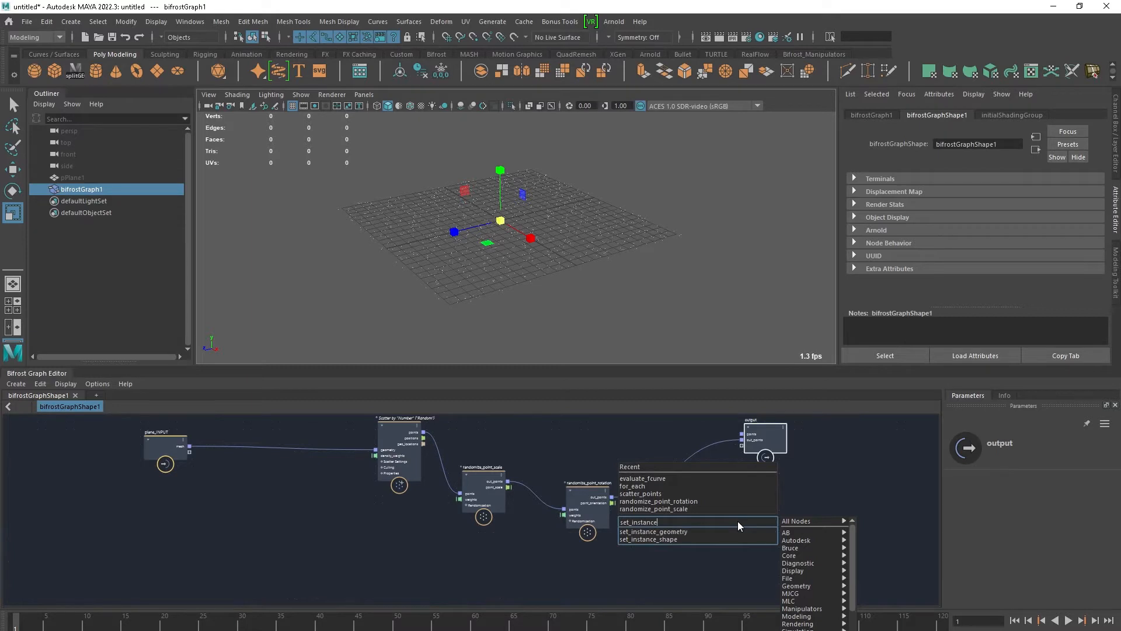
key(Down)
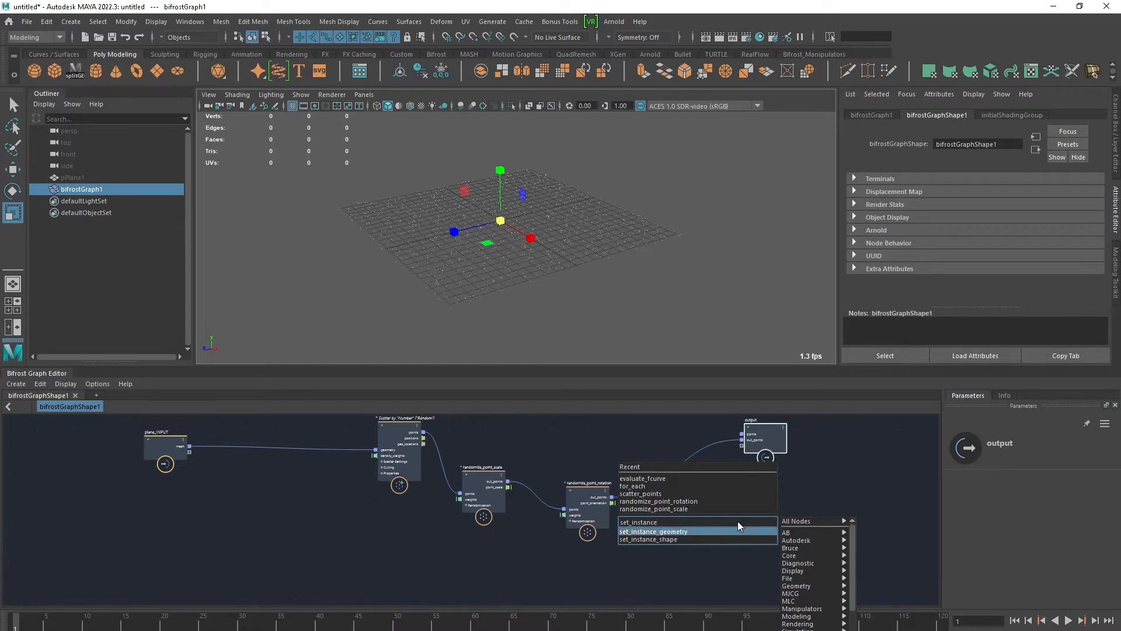
key(Return)
alt+middle_drag(733, 520, 625, 508)
scroll(638, 511, up, 2)
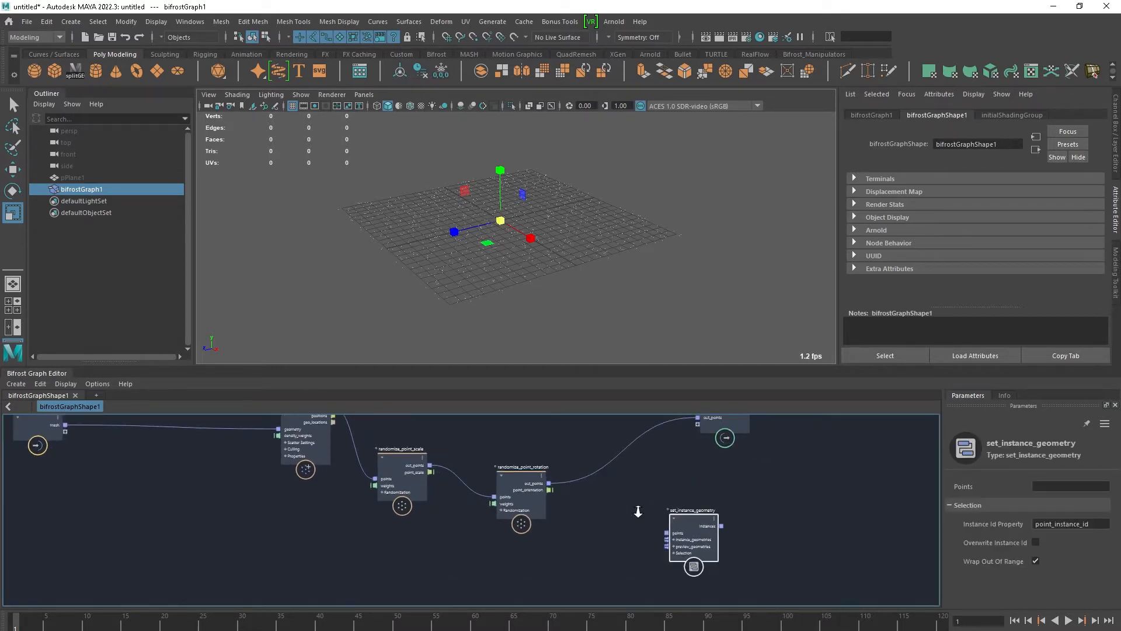
drag(549, 484, 668, 531)
Step: Create a polygon sphere and bring pSphere1 into the graph as an input node
click(37, 73)
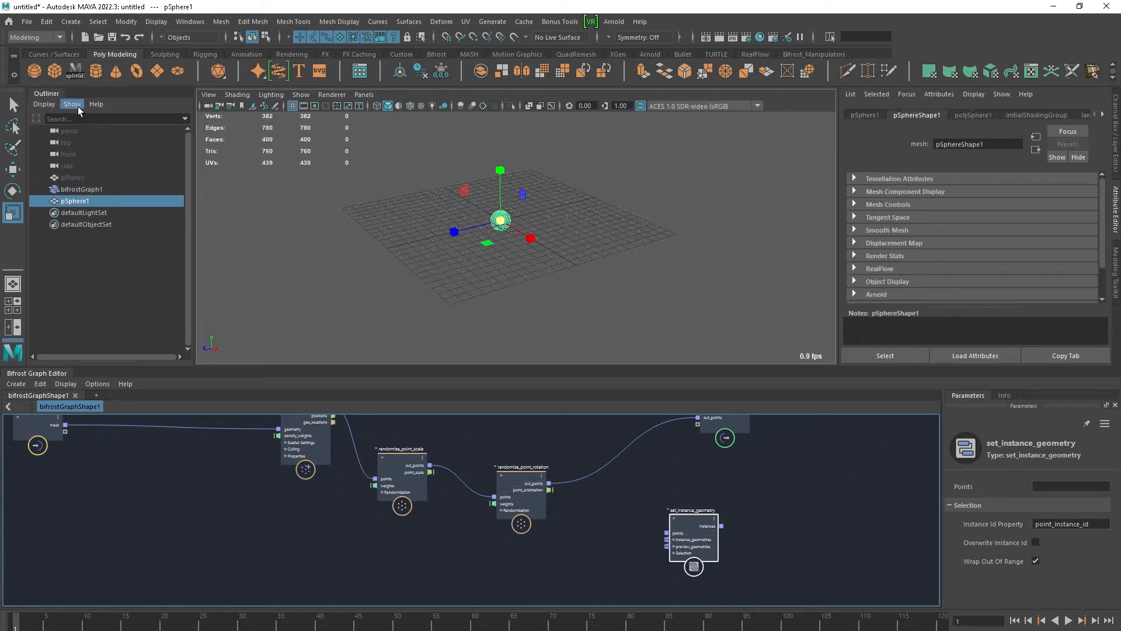
drag(97, 188, 393, 456)
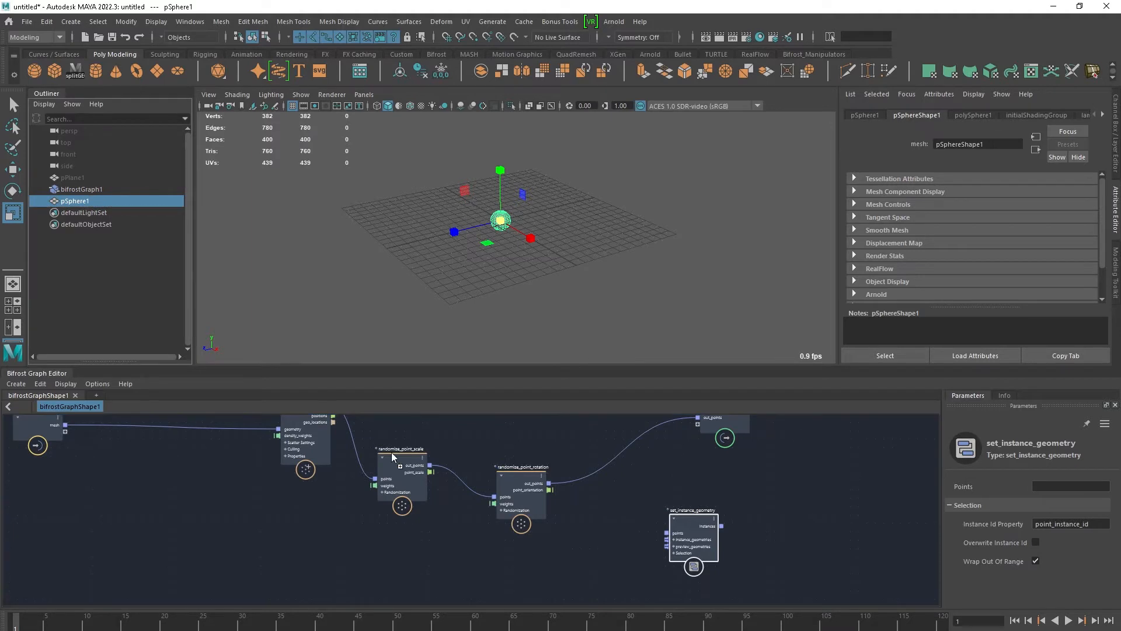
drag(537, 573, 660, 538)
Step: Wire the sphere mesh into instance_geometries and preview_geometries, and the rotated out_points into points of set_instance_geometry
alt+middle_drag(651, 531, 665, 495)
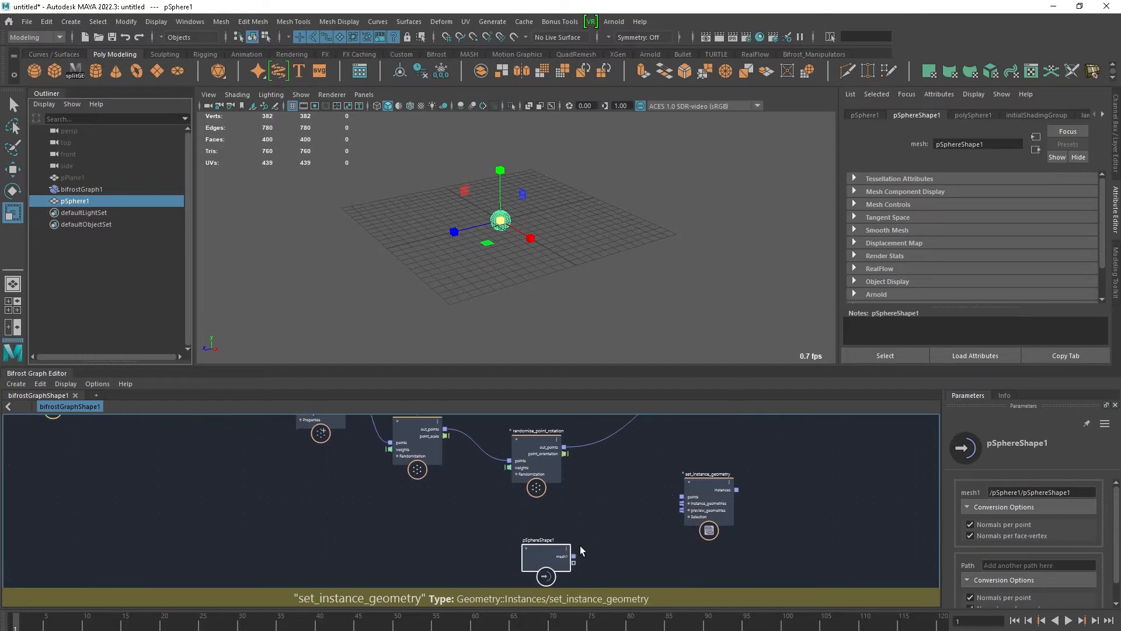
drag(574, 556, 679, 506)
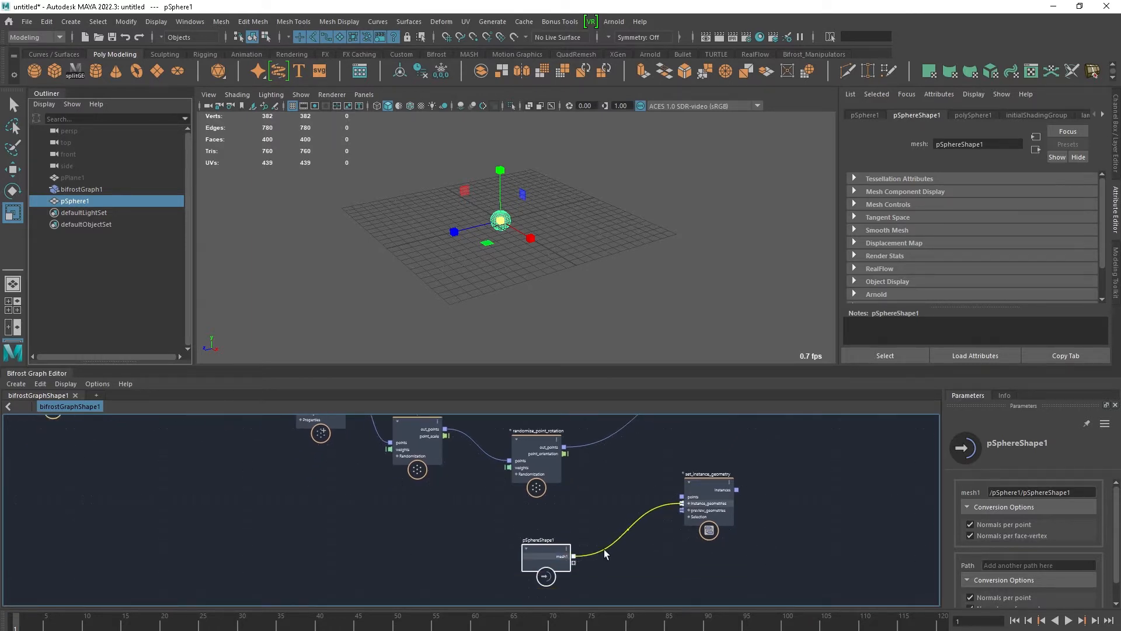
drag(574, 556, 564, 447)
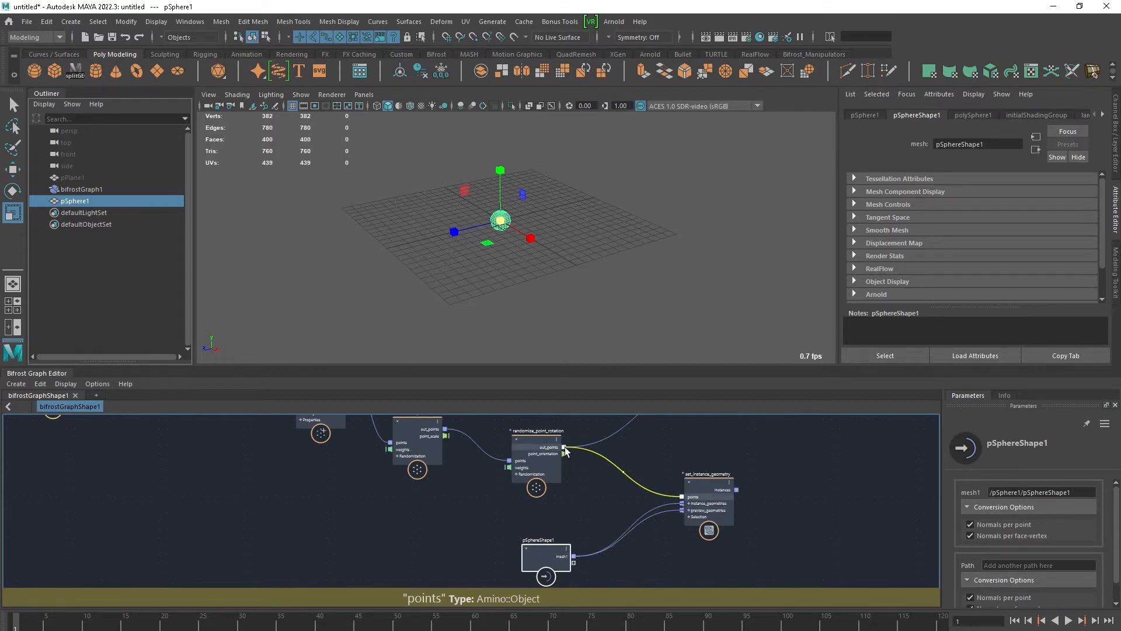
Step: Cut the out_points link to the output node and connect the set_instance_geometry instances to it instead
alt+middle_drag(607, 489, 570, 533)
ctrl+alt+shift+drag(575, 453, 618, 478)
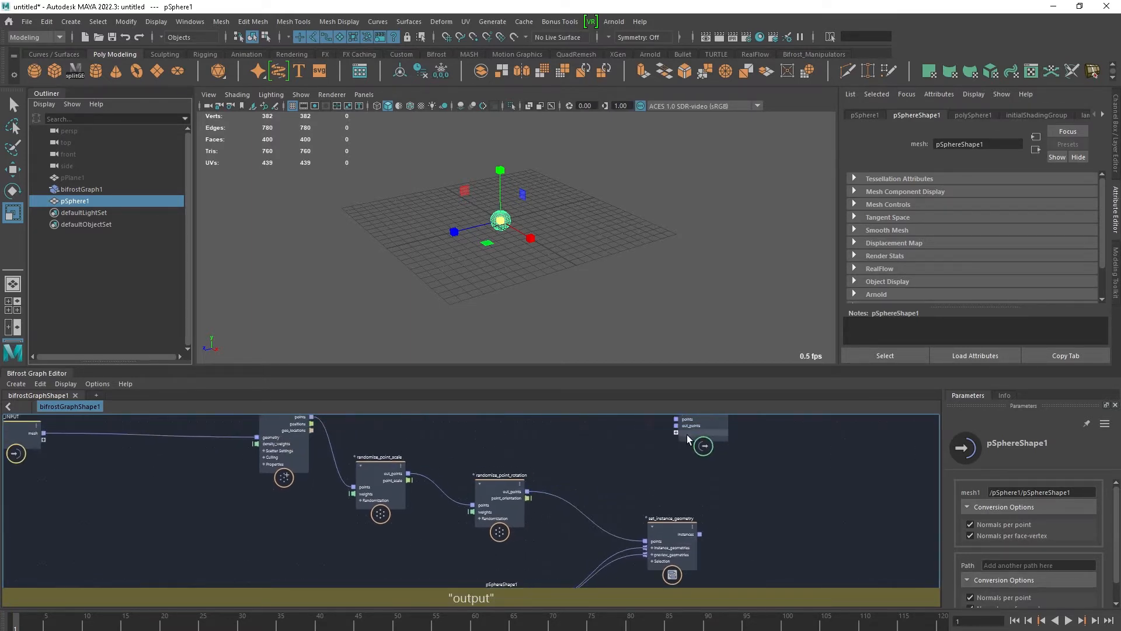
drag(691, 435, 769, 445)
drag(701, 534, 753, 443)
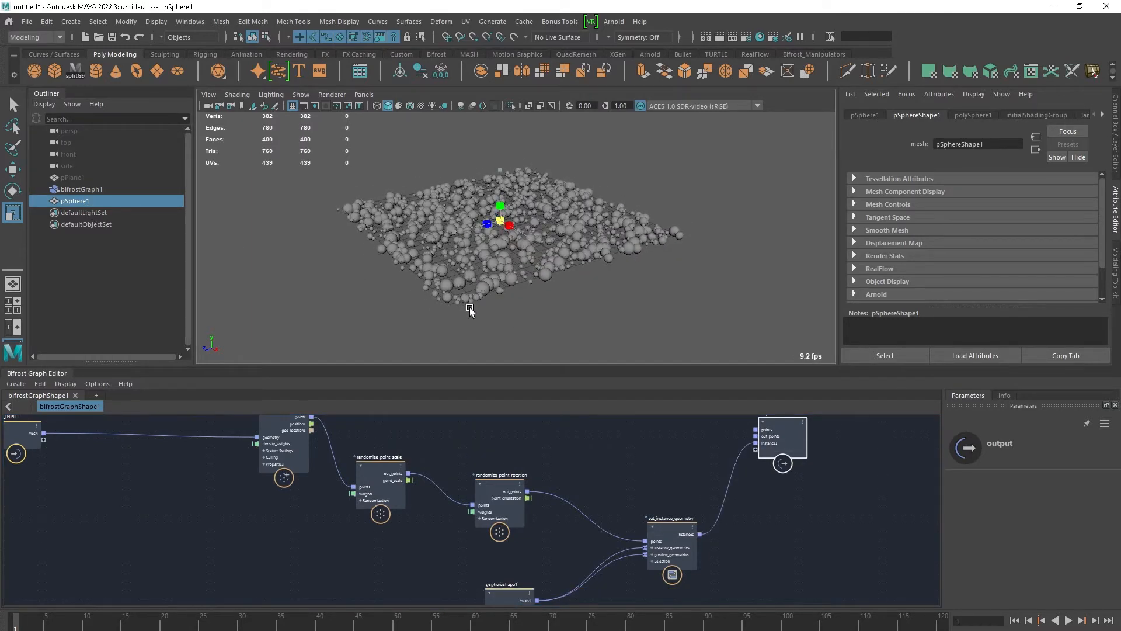
Step: Set the randomize_point_scale range to Min 0.3 and Max 1.2
click(380, 487)
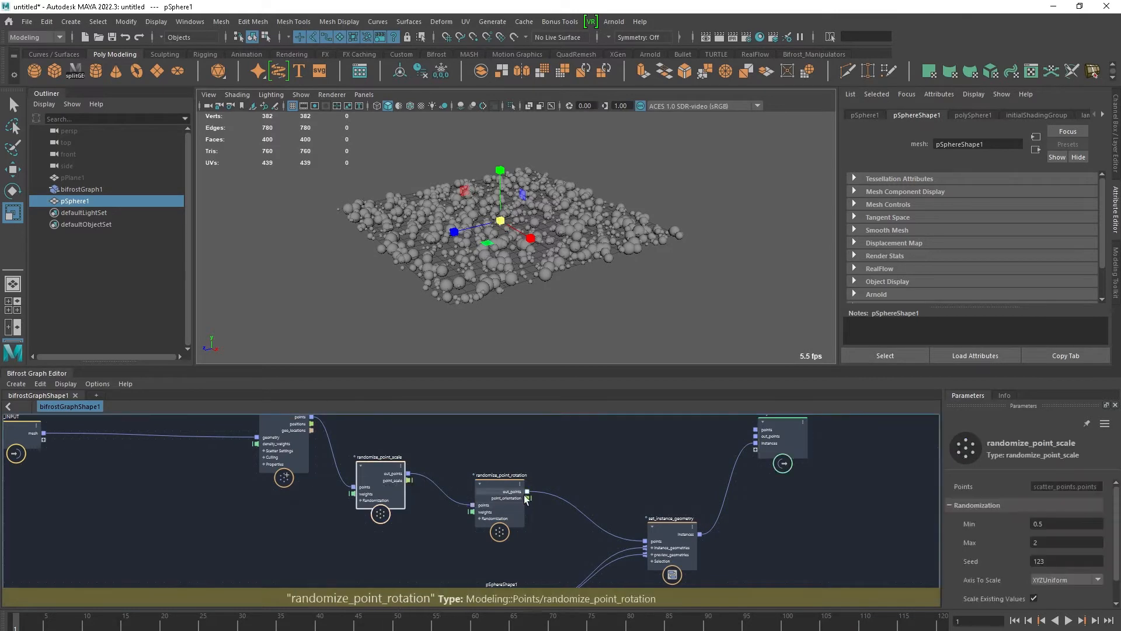
click(1060, 523)
key(Tab)
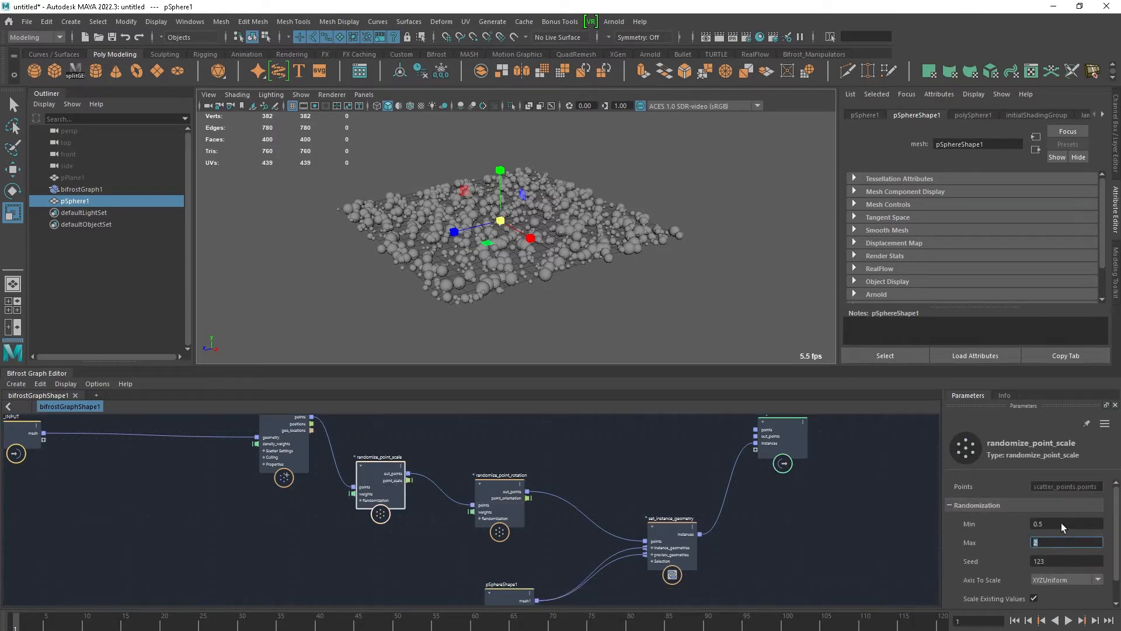
text(1)
click(1060, 523)
text(0.3)
key(Return)
key(Tab)
text(1.2)
key(Return)
Step: Set the scatter_points Amount to 5000
alt+middle_drag(808, 531, 808, 515)
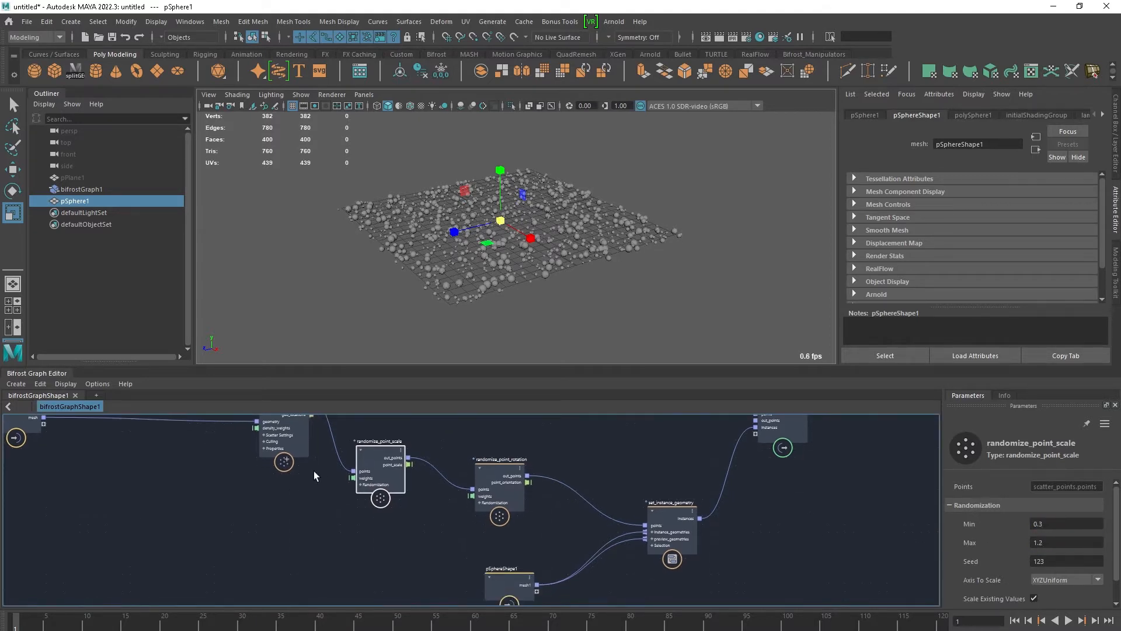
click(289, 446)
click(1062, 561)
text(5000)
key(Return)
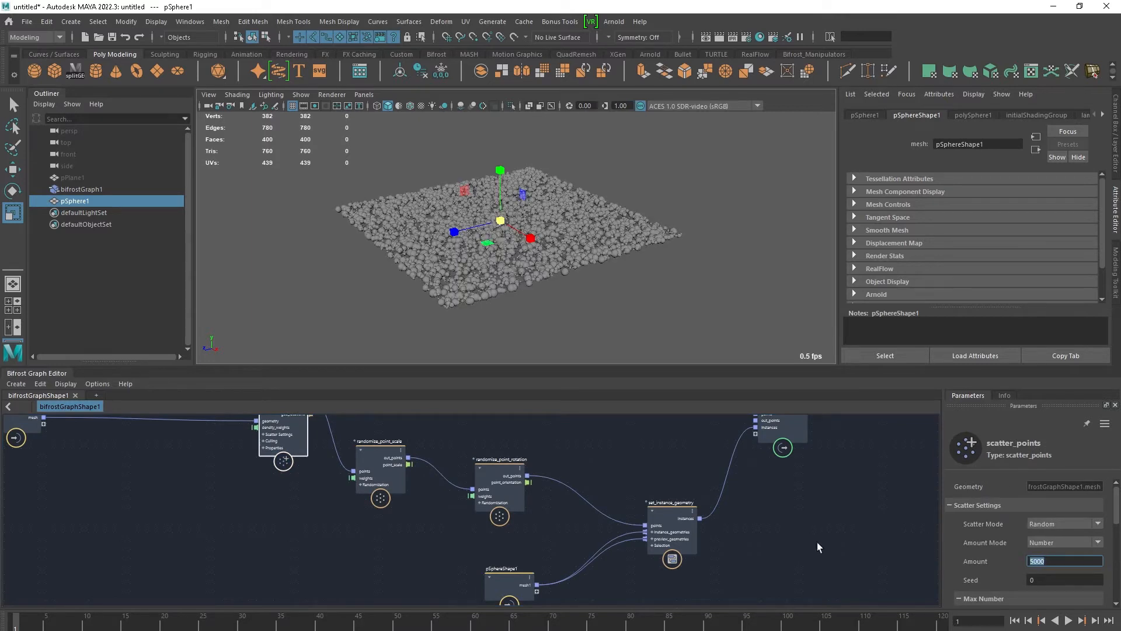
Step: Move the output node farther from set_instance_geometry to space out the graph
scroll(758, 543, down, 2)
scroll(758, 543, down, 2)
drag(791, 464, 857, 483)
alt+middle_drag(803, 516, 794, 480)
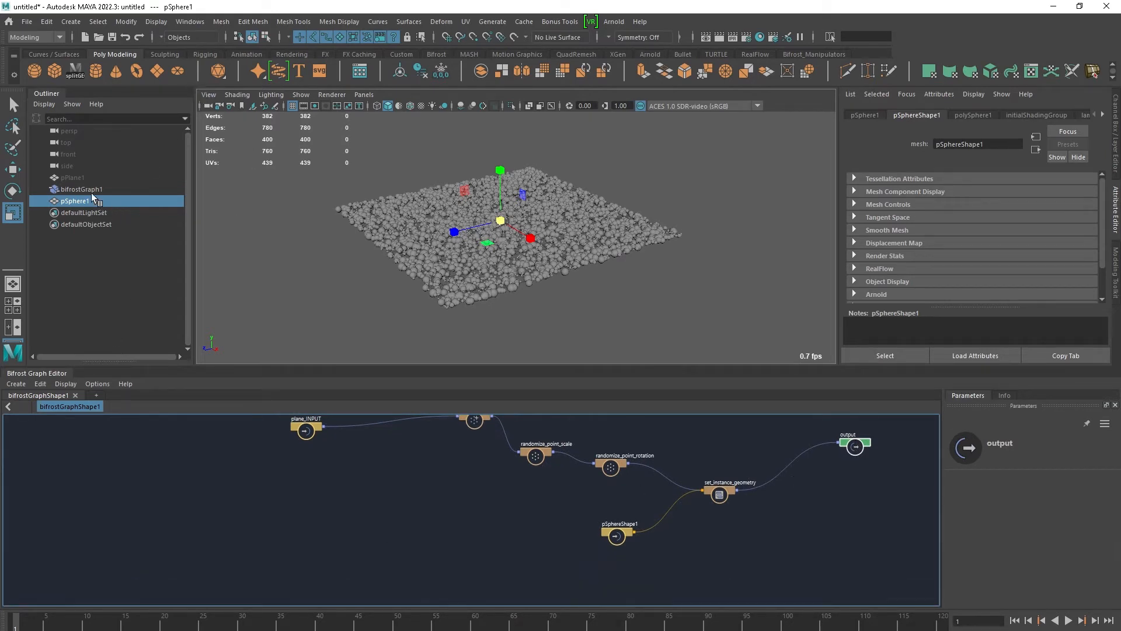
Step: Draw a seven-point EP curve winding across the scattered spheres from the plane's far edge to its near edge
click(69, 54)
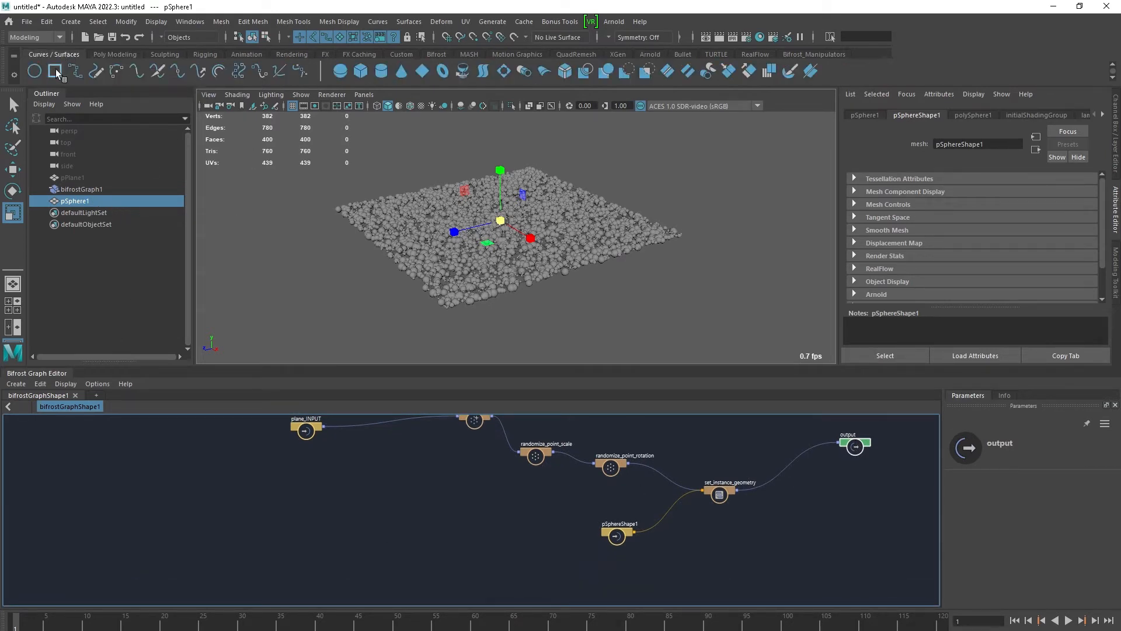
alt+drag(505, 289, 480, 330)
scroll(480, 329, down, 2)
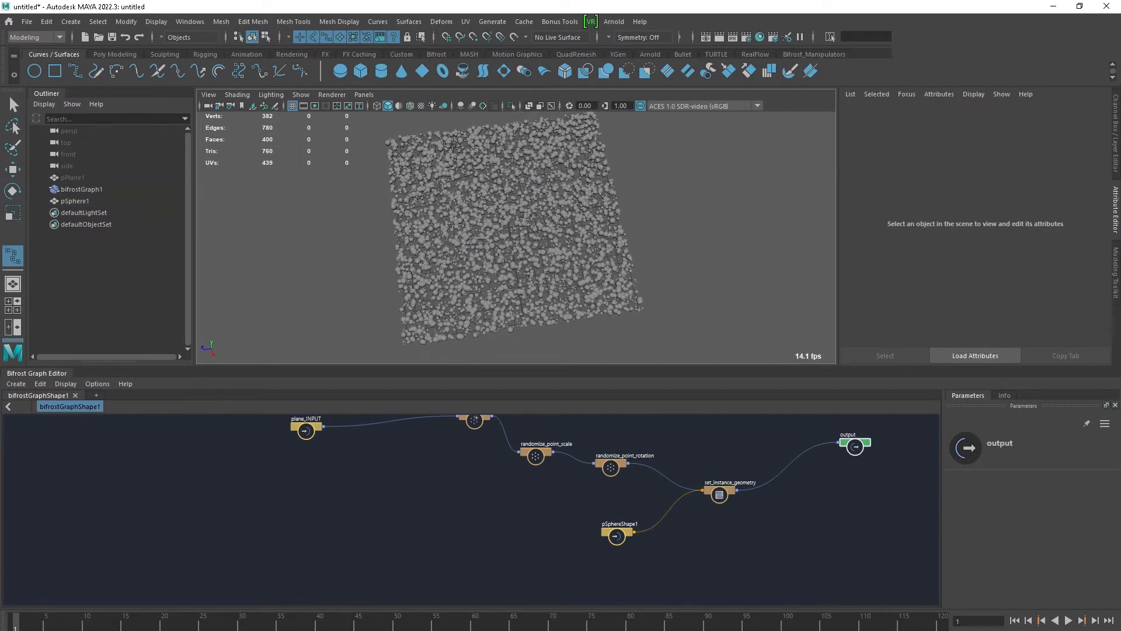
click(442, 125)
click(451, 167)
click(470, 213)
click(502, 230)
click(537, 246)
click(569, 273)
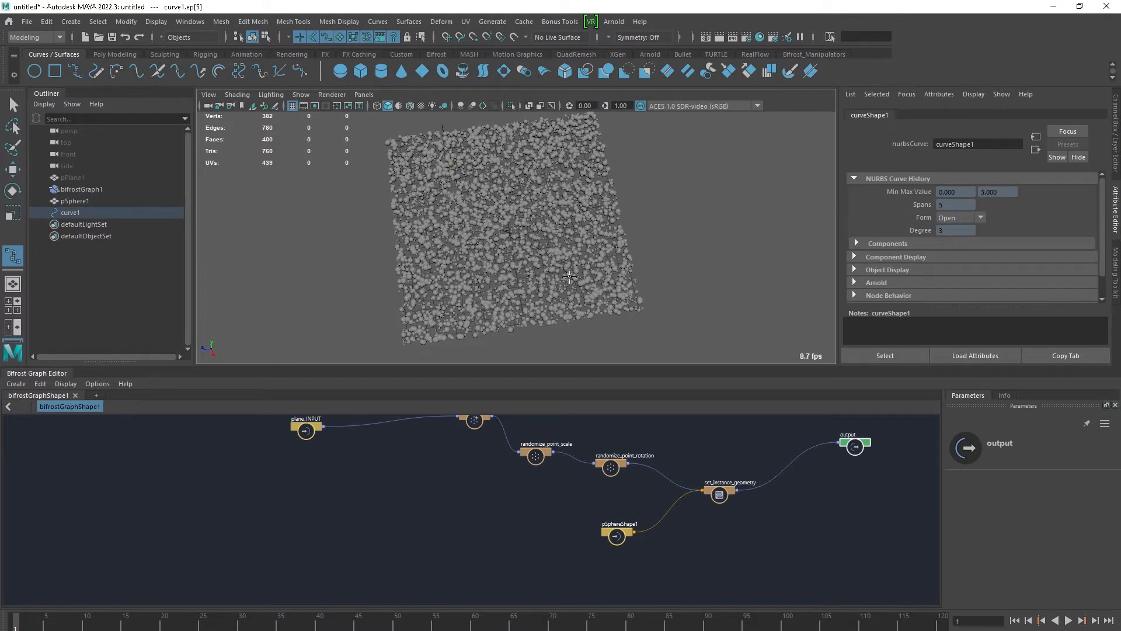
click(591, 327)
key(Return)
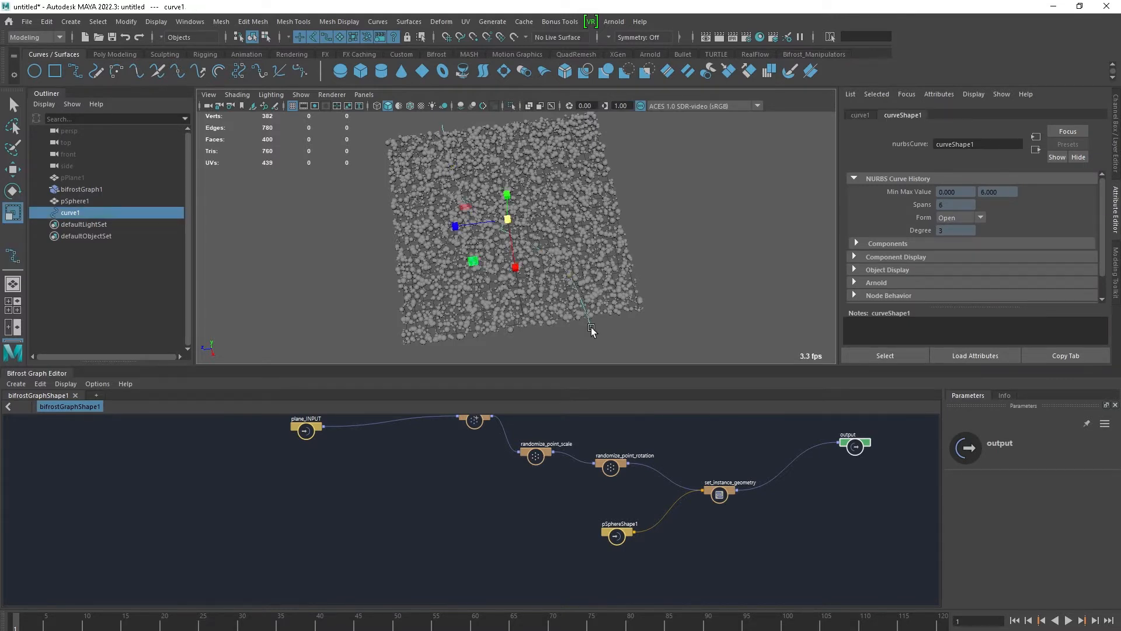
Step: Draw a second seven-point EP curve crossing the first one and extending past both sides of the scattered plane
key(g)
click(342, 245)
click(405, 250)
click(465, 250)
click(535, 225)
click(584, 201)
click(634, 170)
click(687, 156)
key(Return)
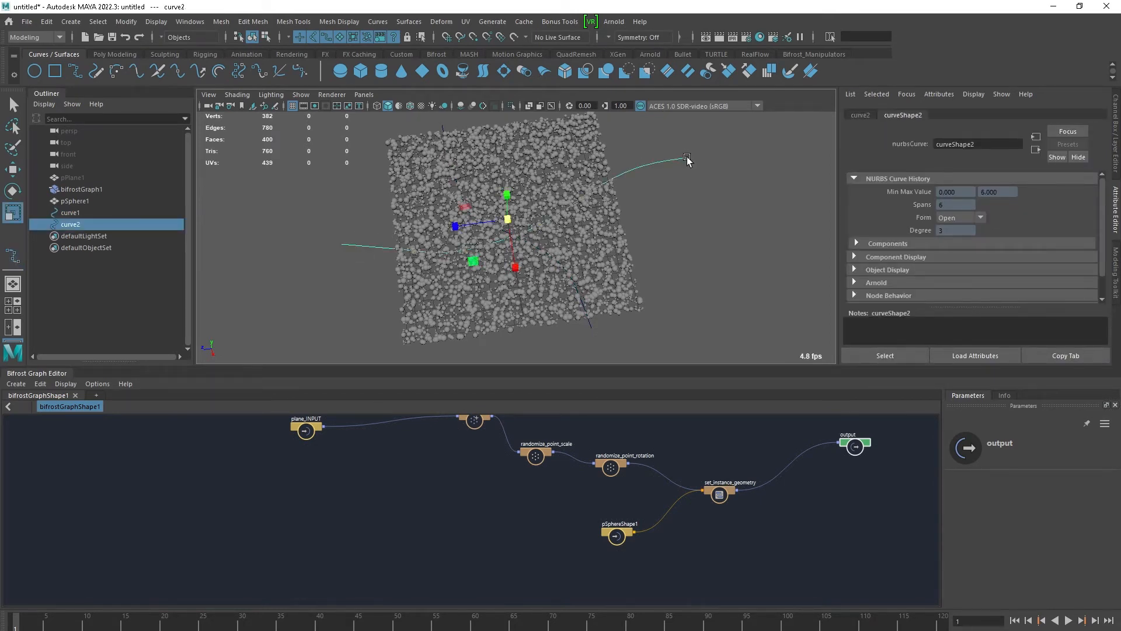
Step: Bring curve1 and curve2 into the Bifrost graph as input nodes, one below the other
click(81, 213)
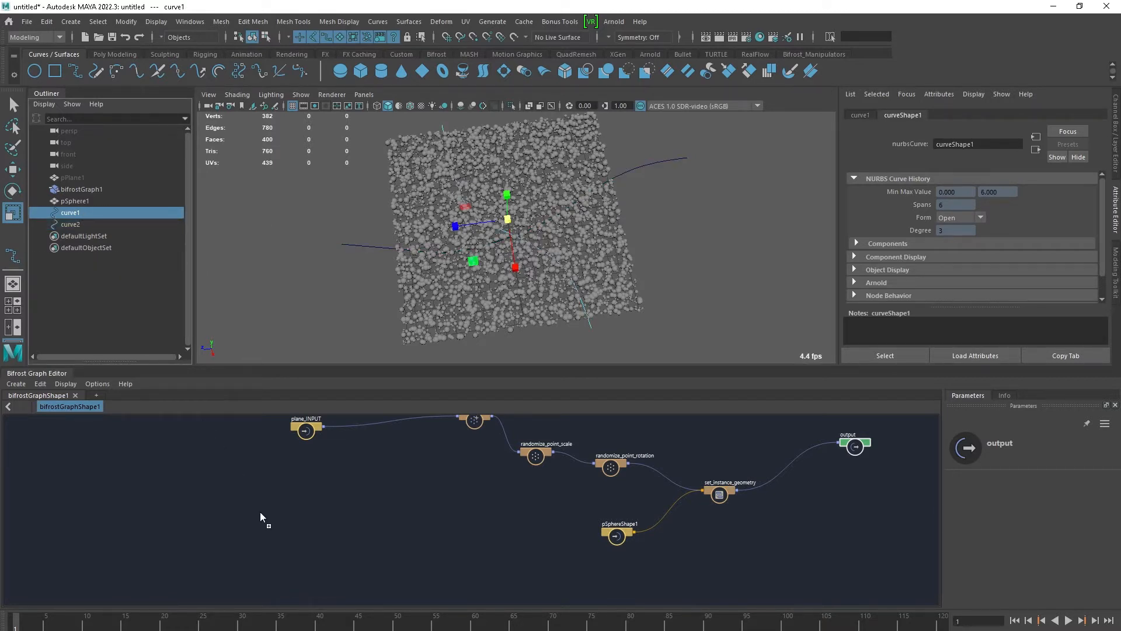
drag(391, 520, 396, 511)
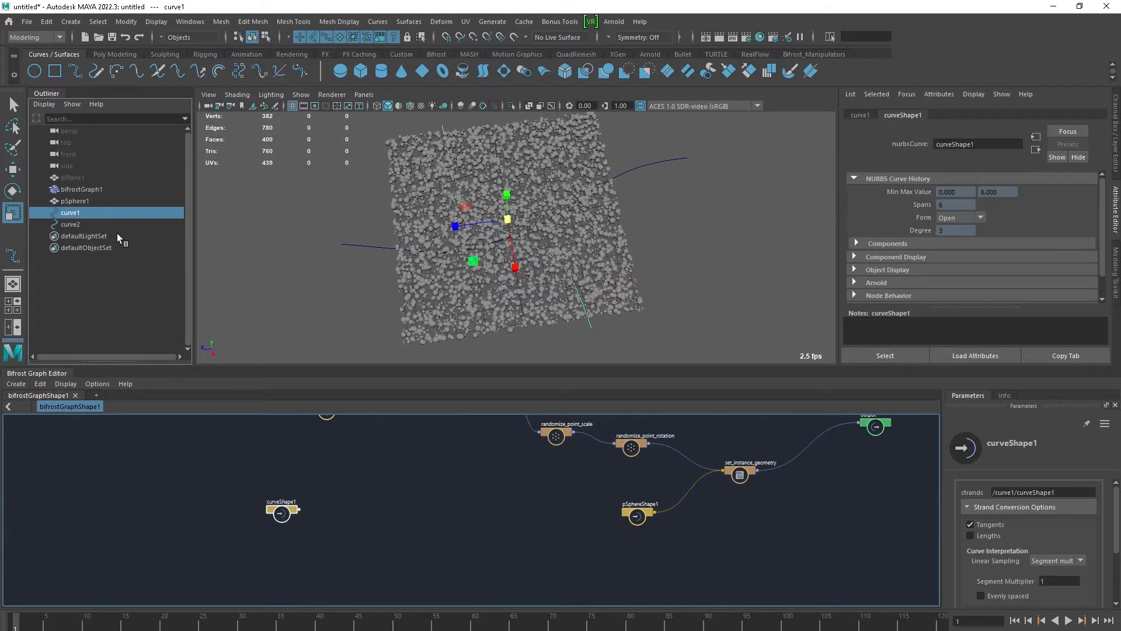
click(79, 224)
drag(276, 578, 277, 578)
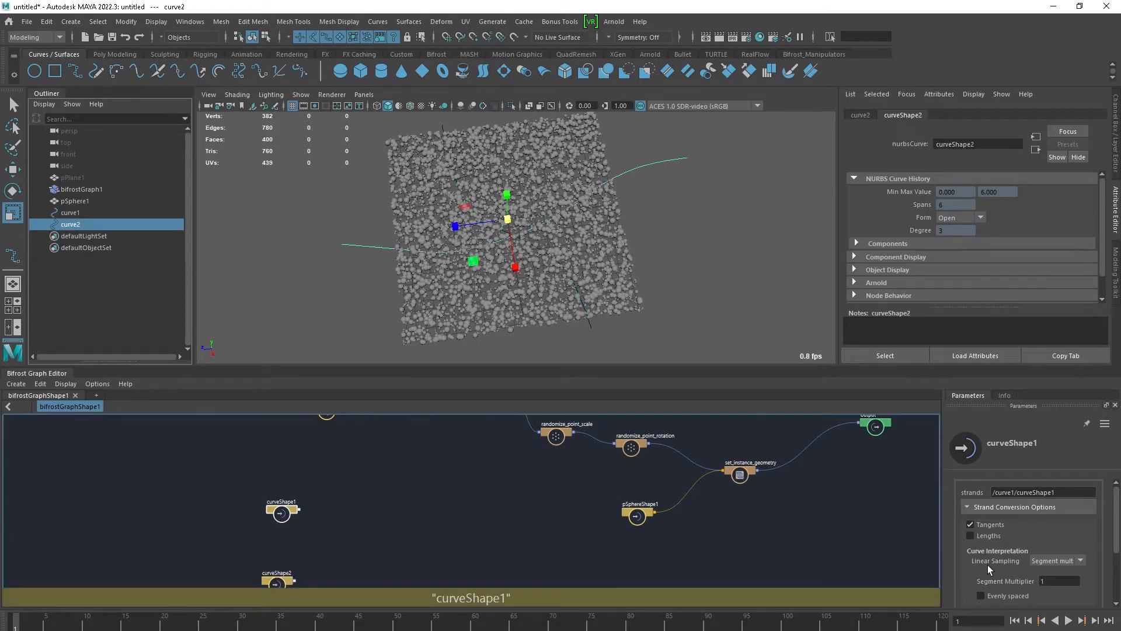
Step: Set the Segment Multiplier of curveShape1 to 10 and change the same setting on curveShape2
click(1058, 583)
text(0)
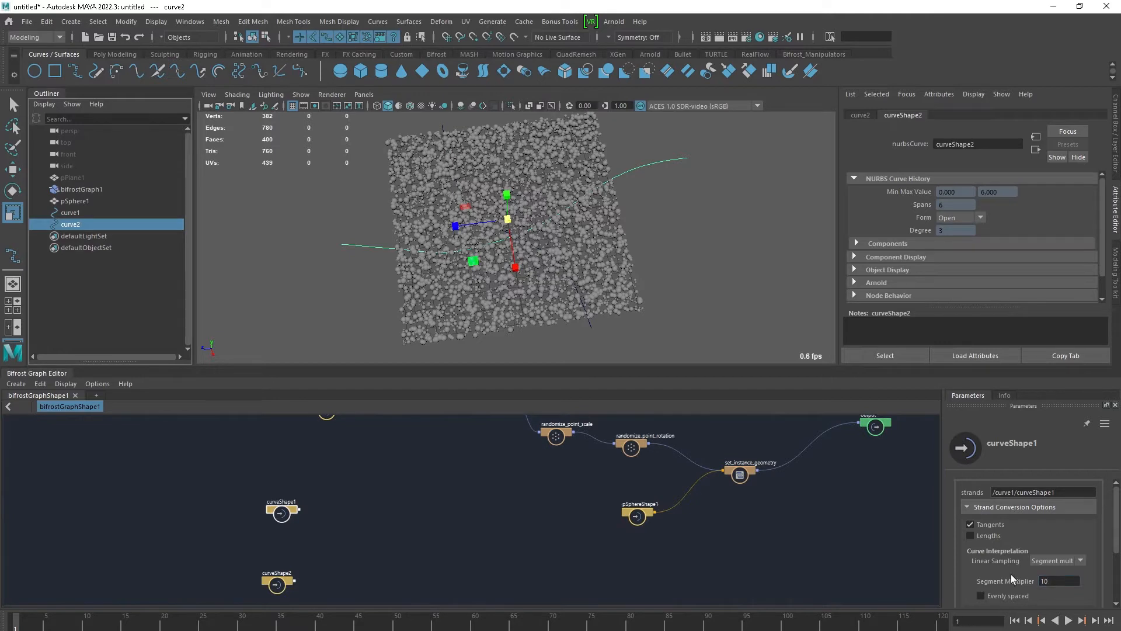
scroll(476, 501, up, 2)
click(285, 567)
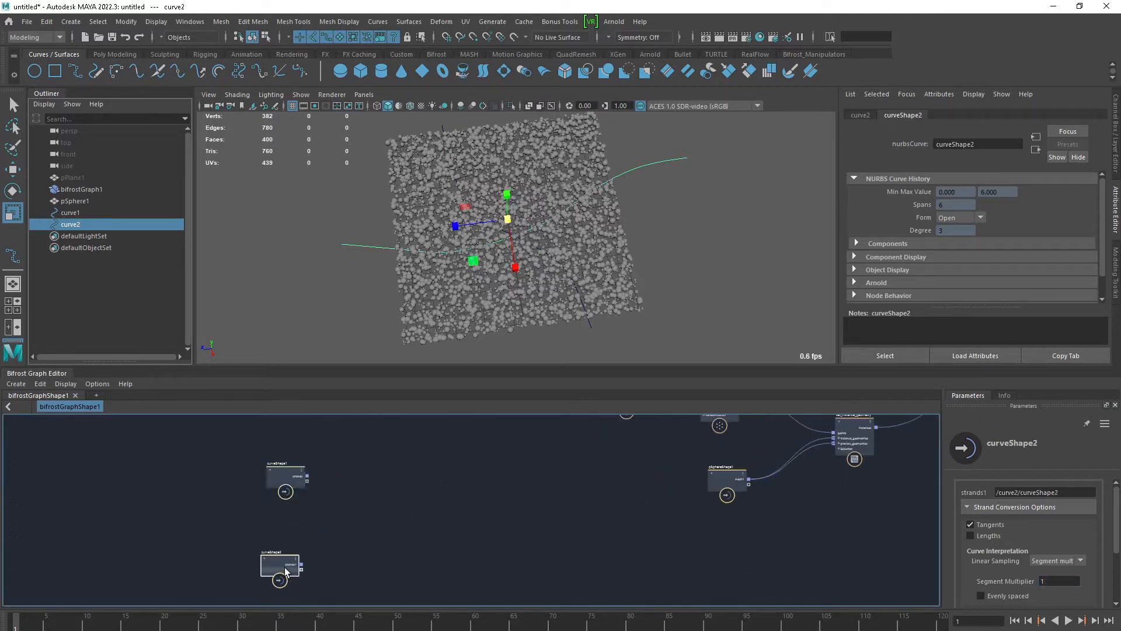
click(1057, 581)
key(Return)
Step: Add a build_array node and connect the strands of curveShape1 and curveShape2 into it
drag(286, 477, 279, 518)
scroll(372, 536, up, 2)
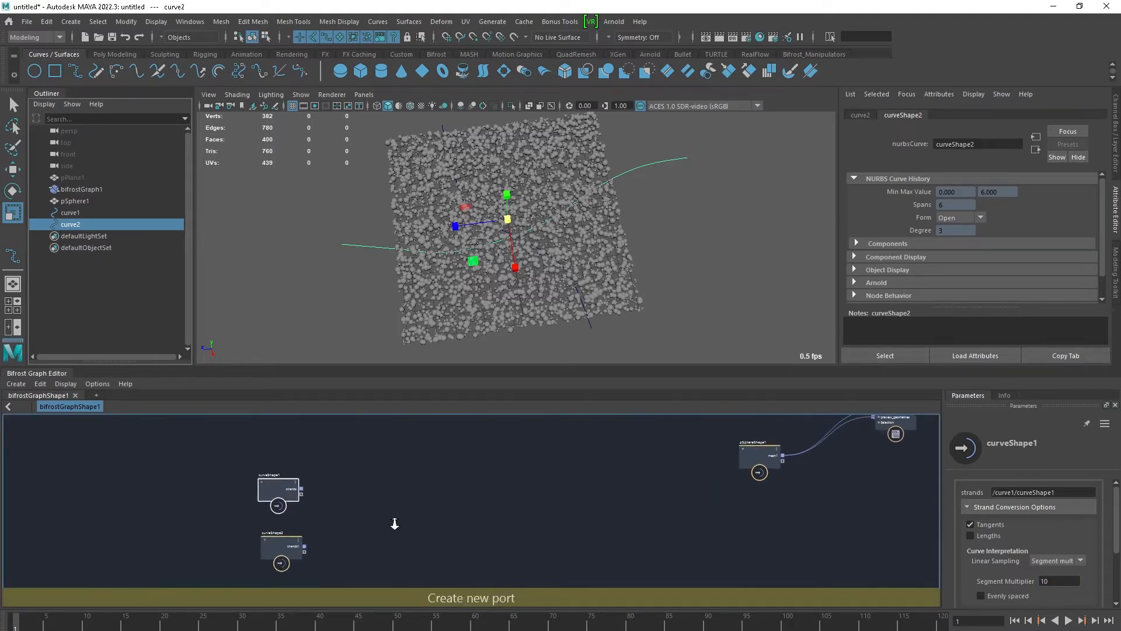
key(Tab)
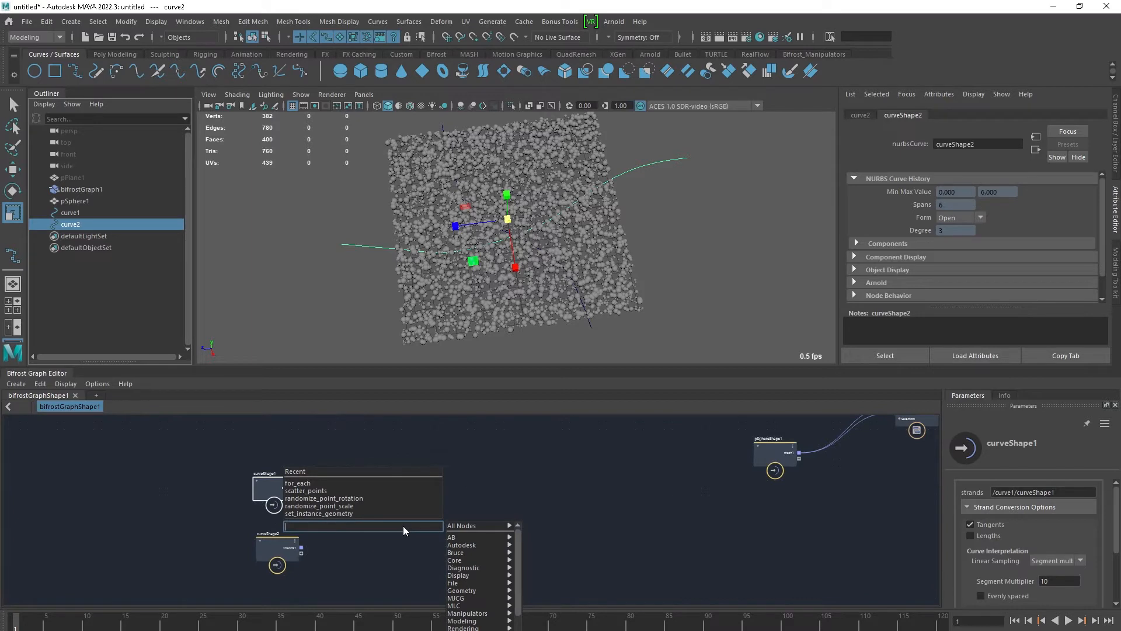
text(build)
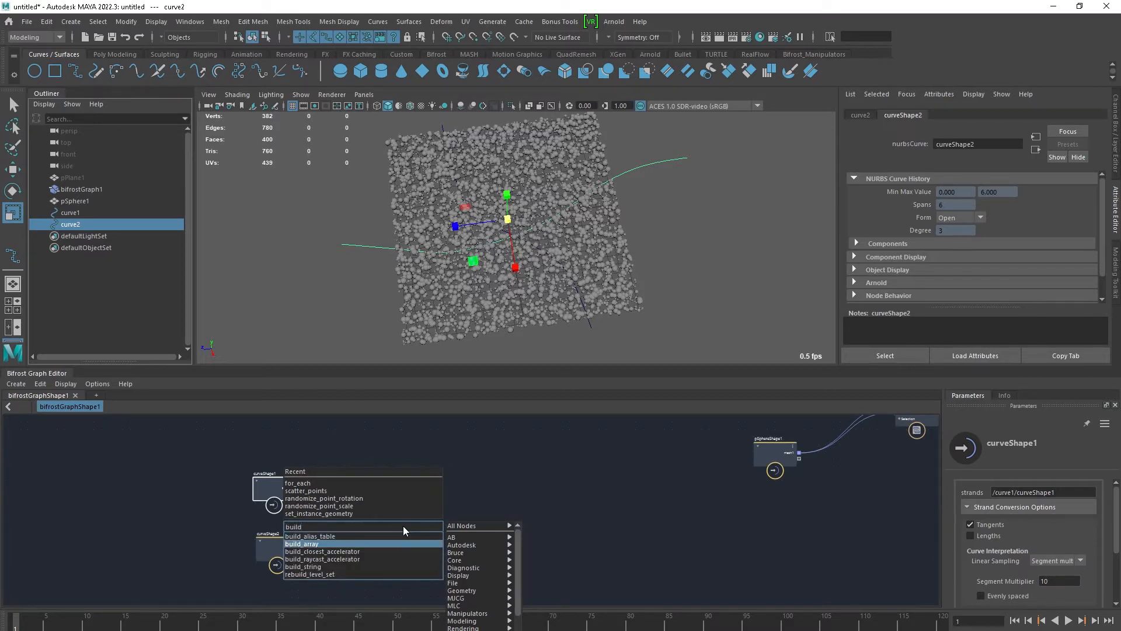
key(Return)
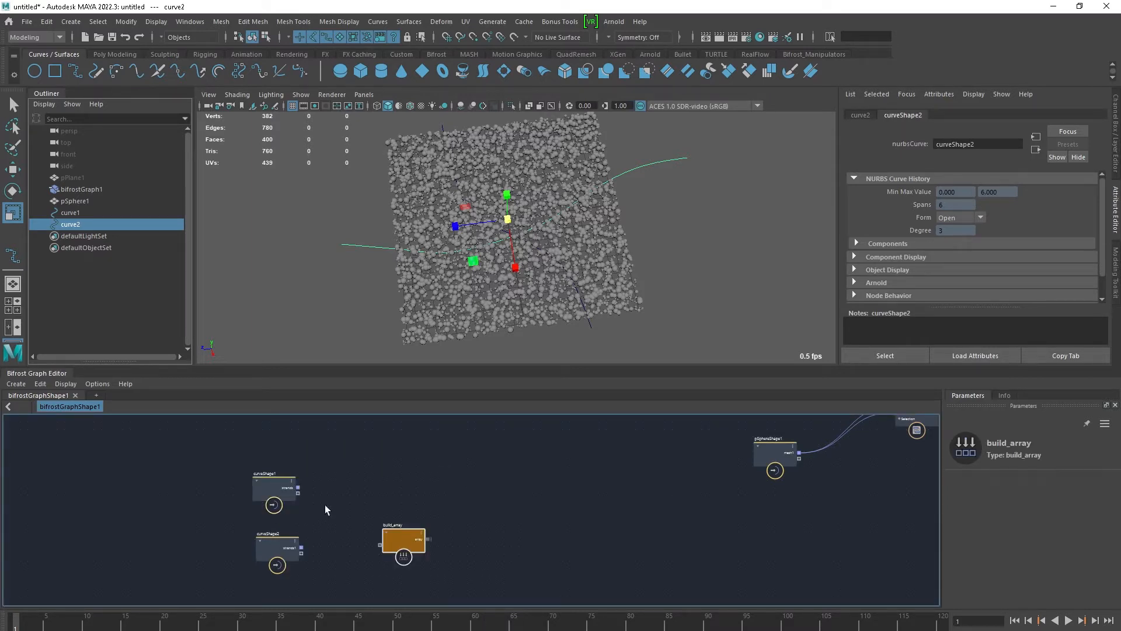
drag(298, 488, 380, 545)
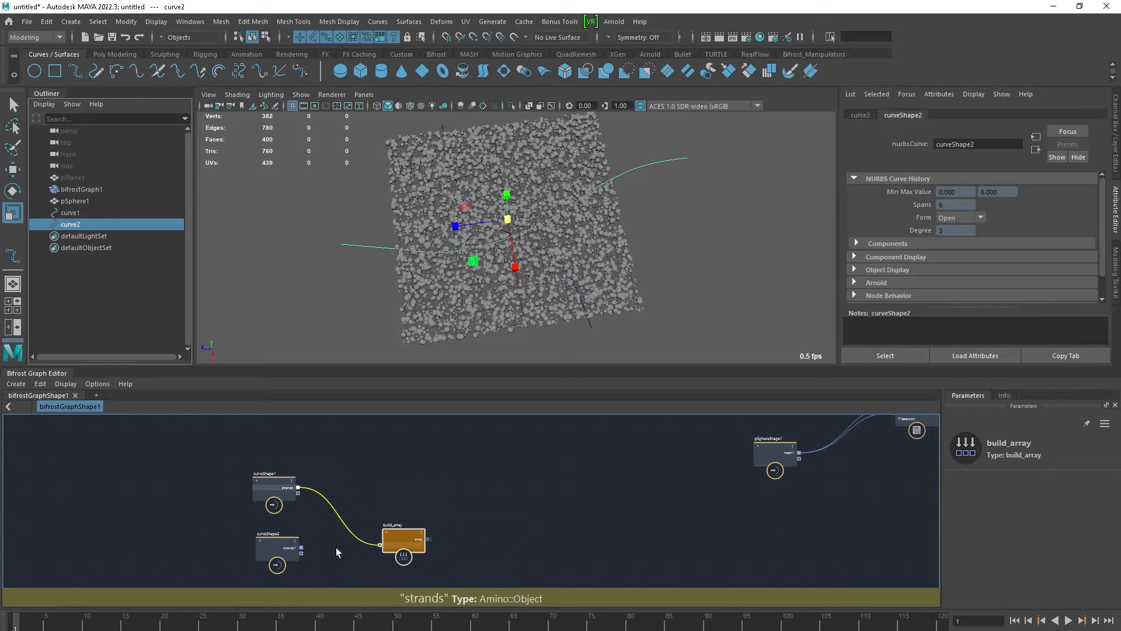
drag(302, 547, 380, 550)
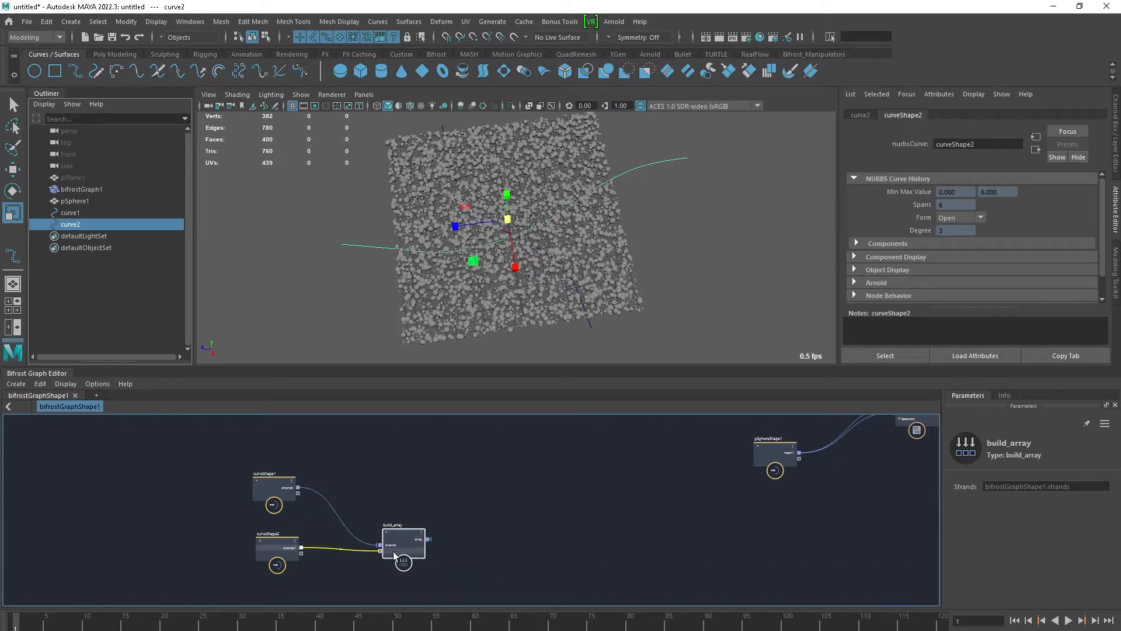
Step: Add a get_point_position node and place it beside build_array
middle_drag(510, 560, 476, 558)
key(Tab)
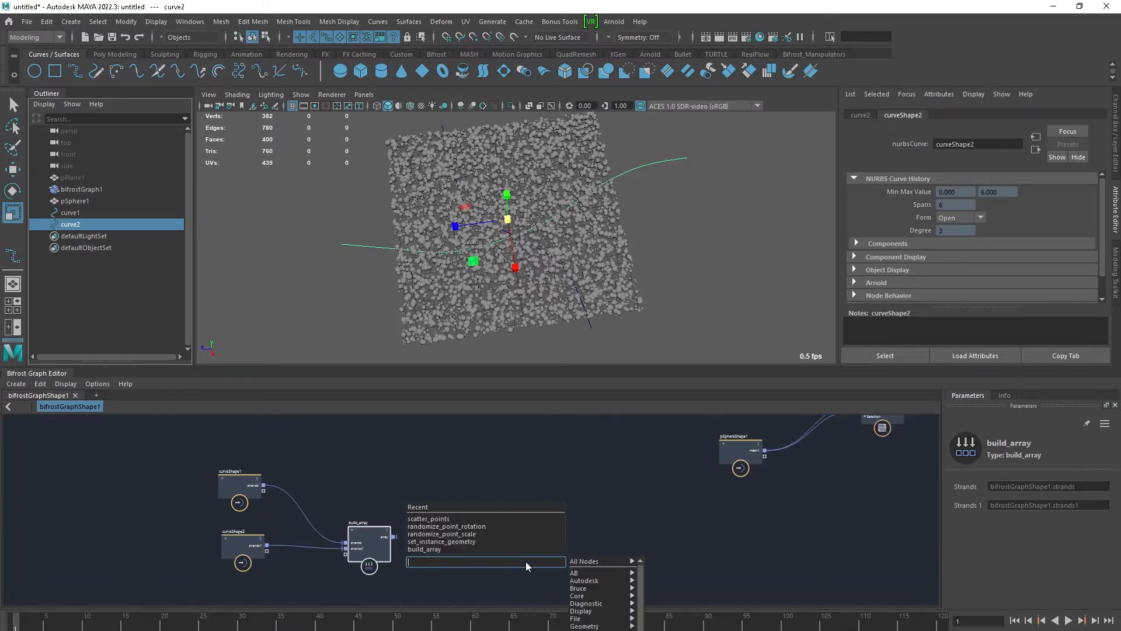
text(get_point)
key(Down)
key(Down)
key(Down)
key(Down)
key(Down)
key(Down)
key(Return)
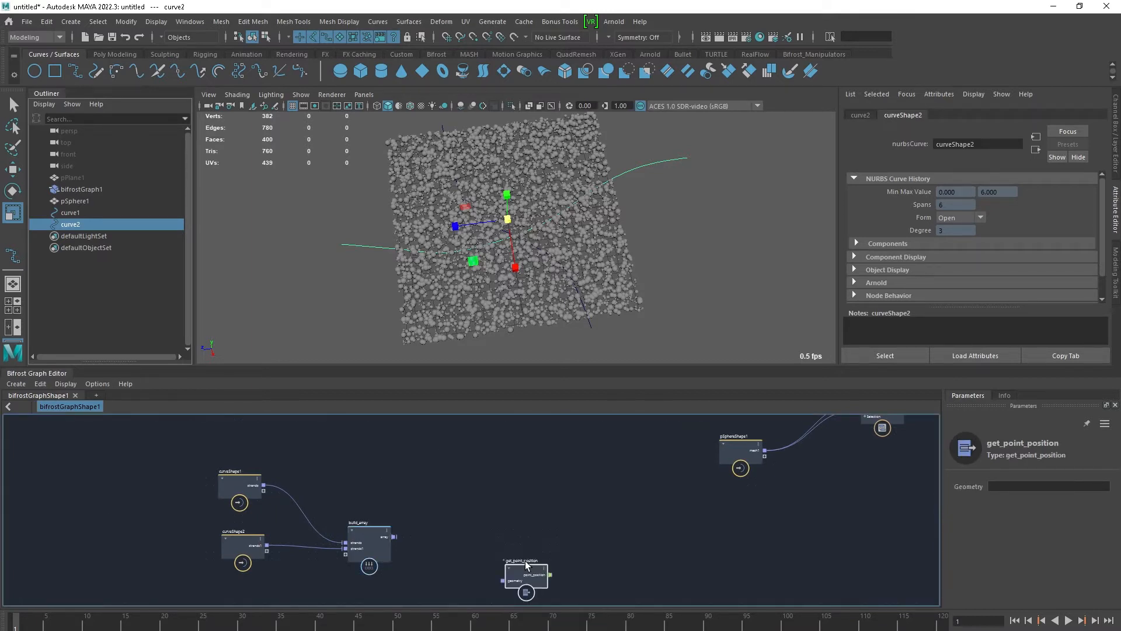
drag(526, 561, 487, 536)
Step: Connect the build_array output to the geometry input of get_point_position
drag(394, 536, 477, 538)
alt+middle_drag(588, 548, 578, 521)
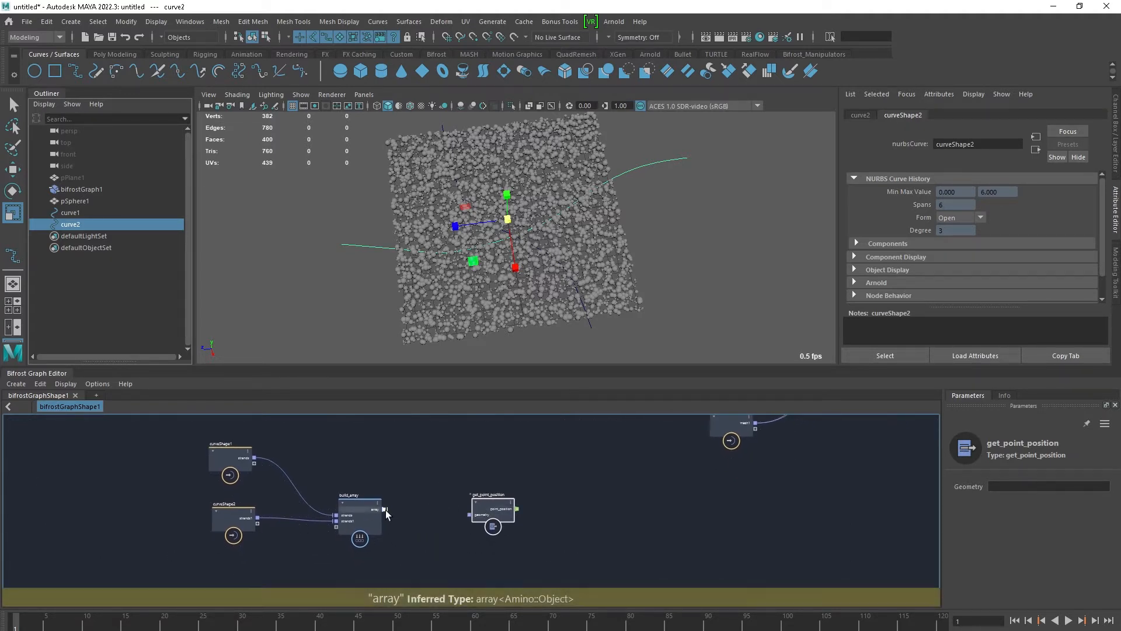
drag(455, 511, 471, 514)
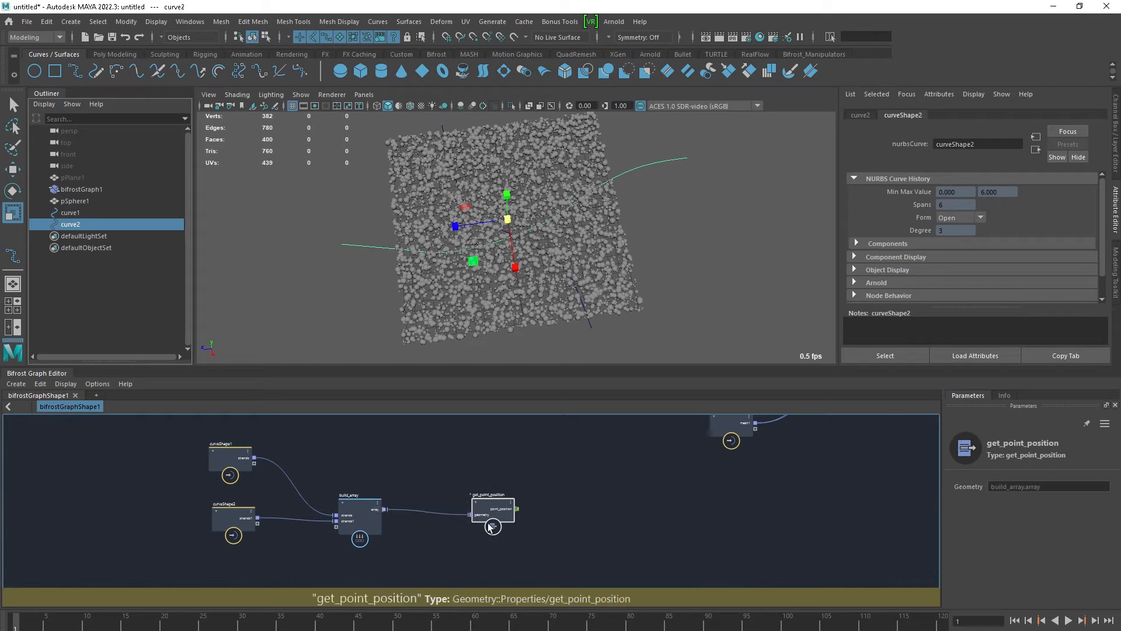
alt+middle_drag(563, 542, 559, 532)
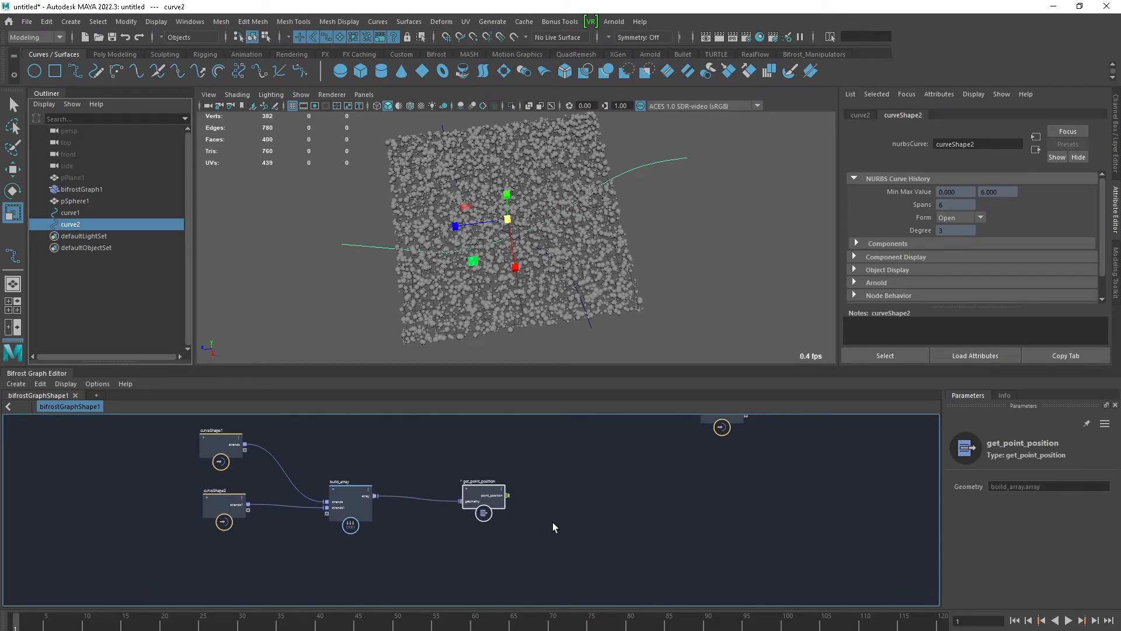
Step: Add a get_closest_locations node near get_point_position
middle_drag(547, 524, 488, 524)
key(Tab)
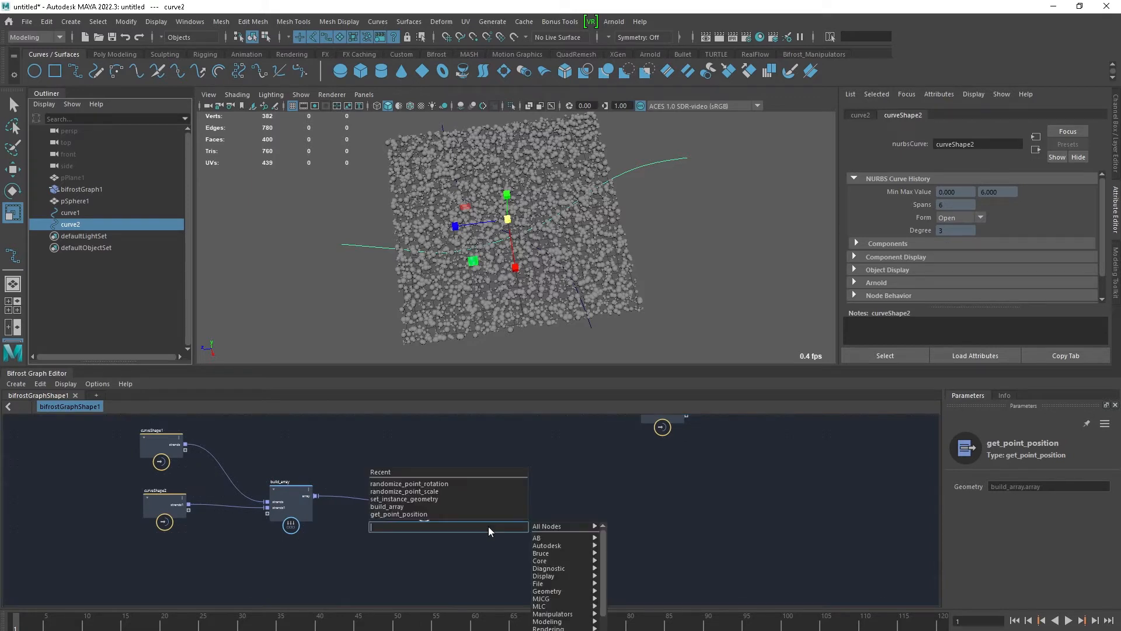
text(get_)
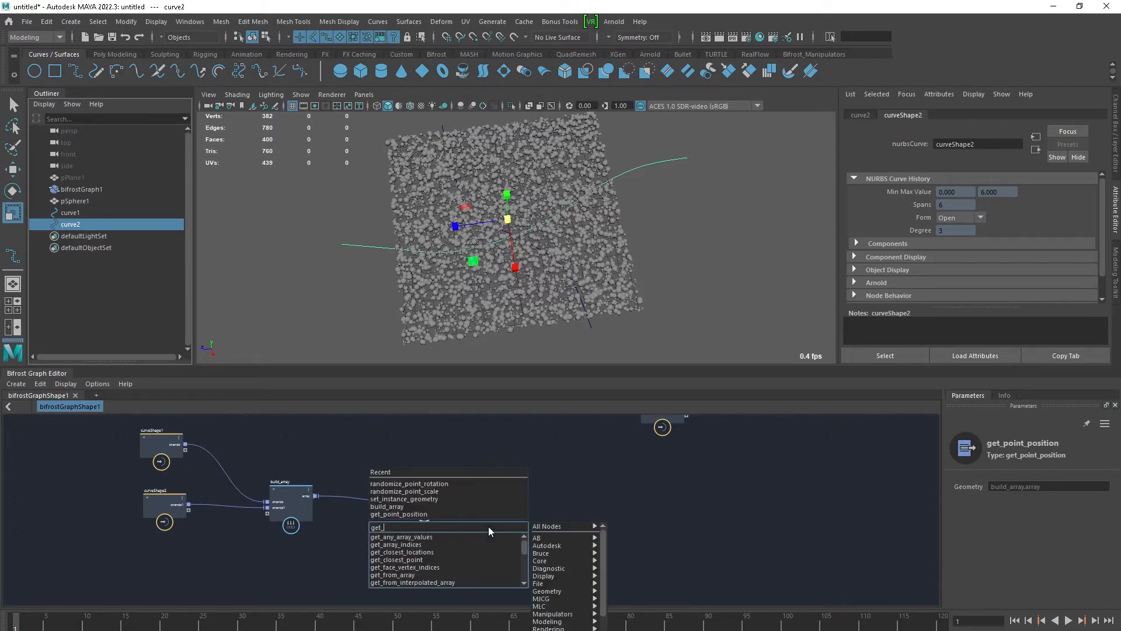
key(Down)
key(Down)
key(Down)
key(Return)
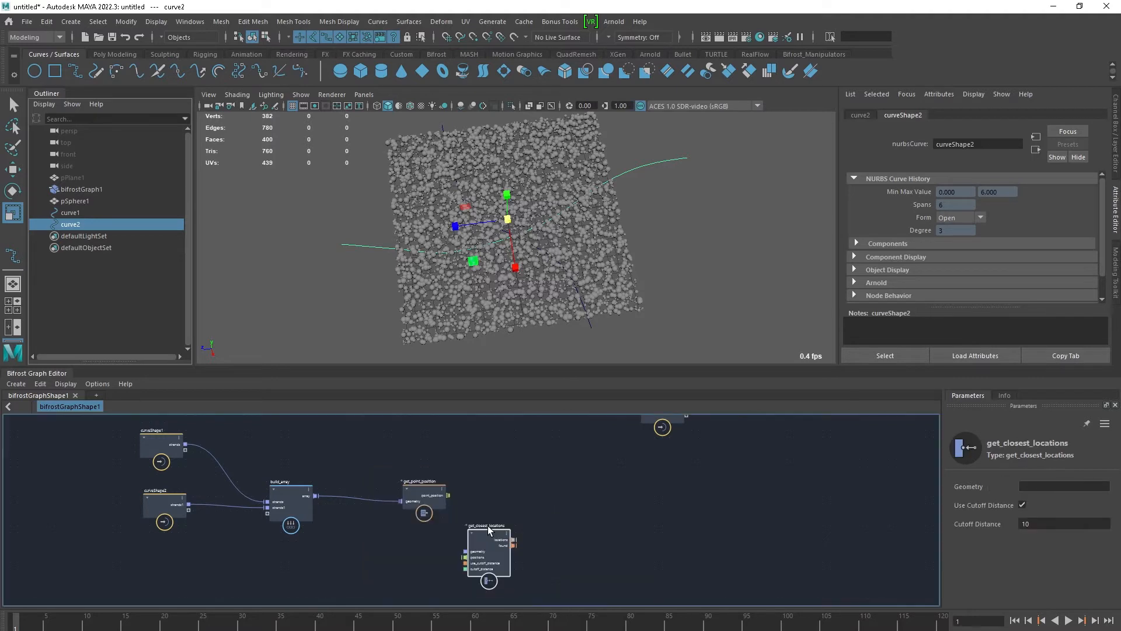
Step: Replace the array link into get_point_position's geometry with the mesh from plane_INPUT
drag(348, 526, 344, 461)
middle_drag(446, 533, 420, 368)
middle_drag(457, 487, 447, 478)
Step: Reposition get_closest_locations and connect point_position to its positions and the build_array output to its geometry
drag(502, 552, 538, 542)
middle_drag(490, 503, 464, 491)
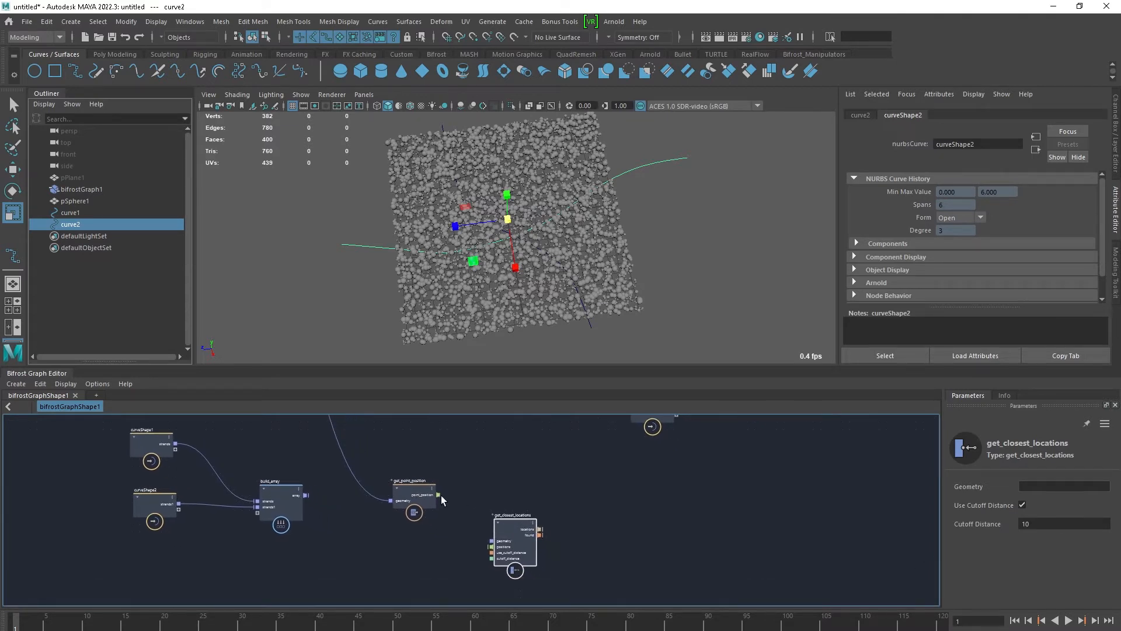
drag(480, 542, 306, 497)
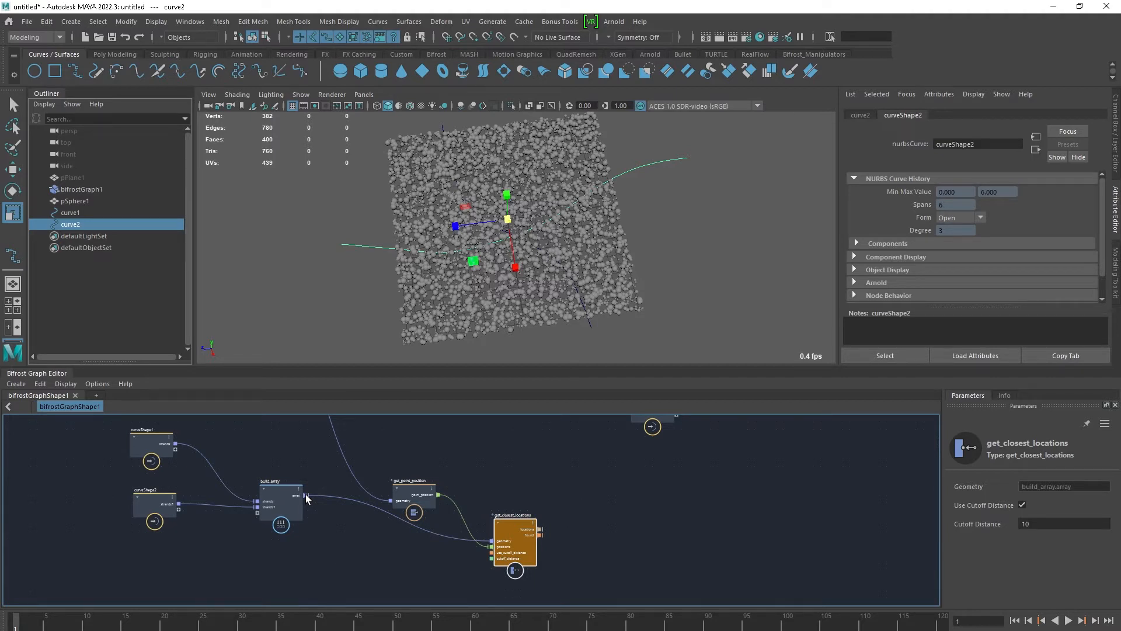
drag(421, 506, 419, 484)
drag(514, 535, 514, 529)
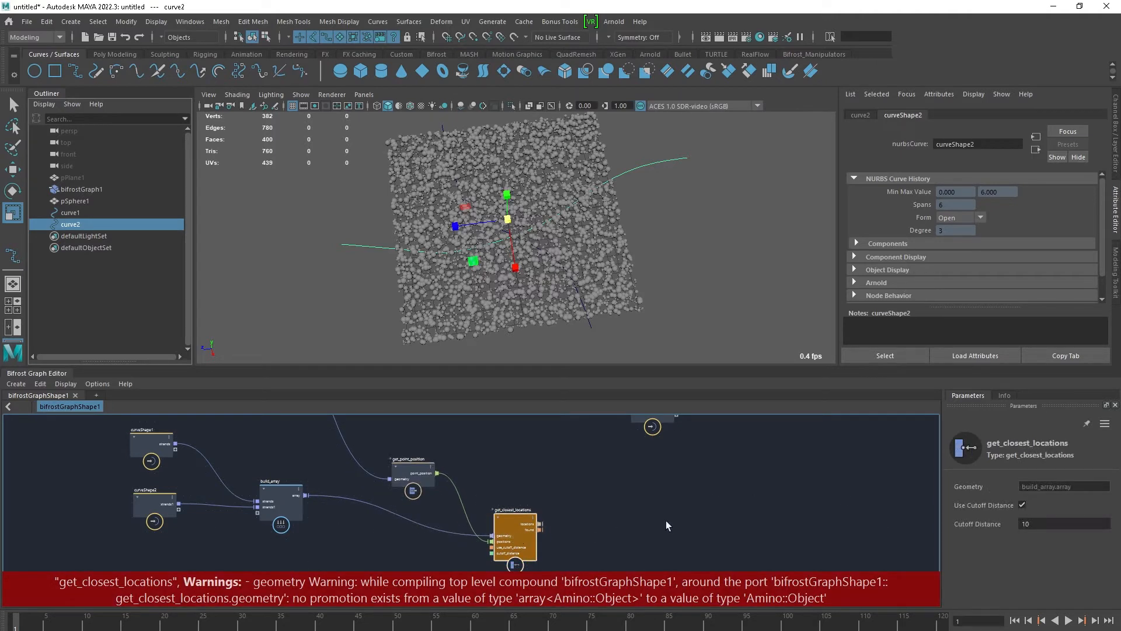
Step: Delete the build_array link into get_closest_locations and connect curveShape1's strands to its geometry instead
scroll(635, 516, up, 1)
middle_drag(656, 518, 675, 514)
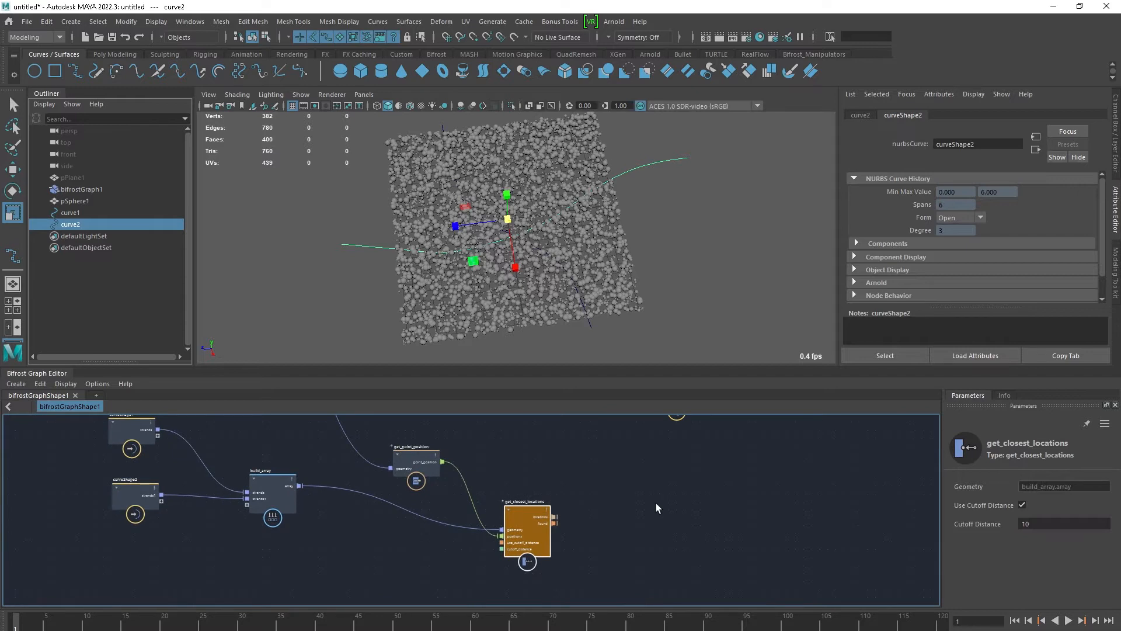
drag(271, 502, 274, 506)
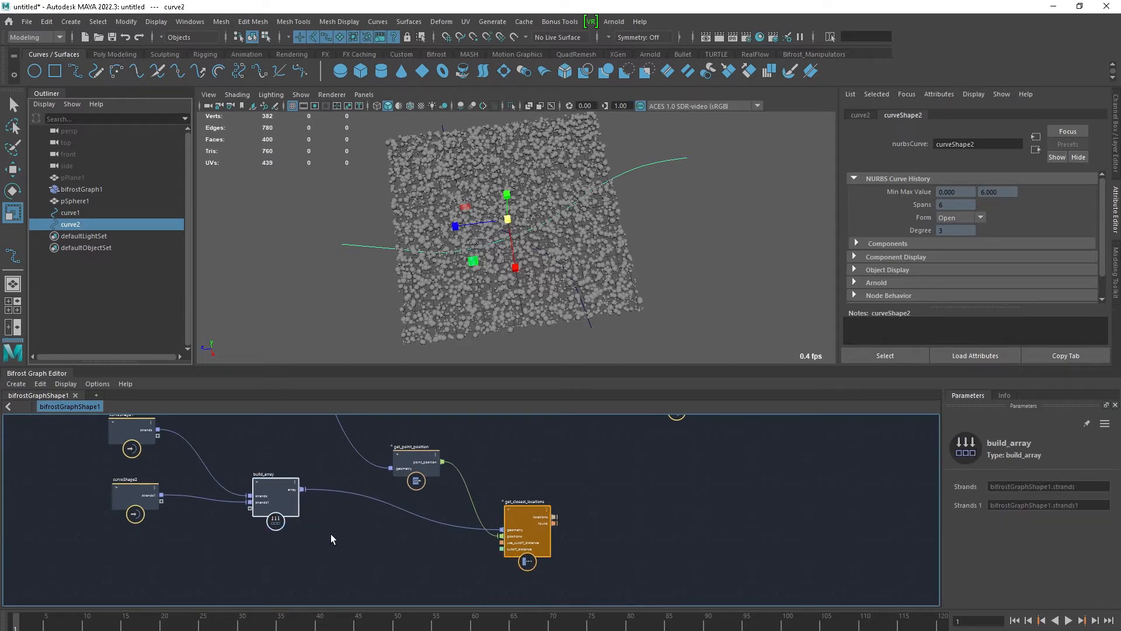
click(369, 492)
key(Delete)
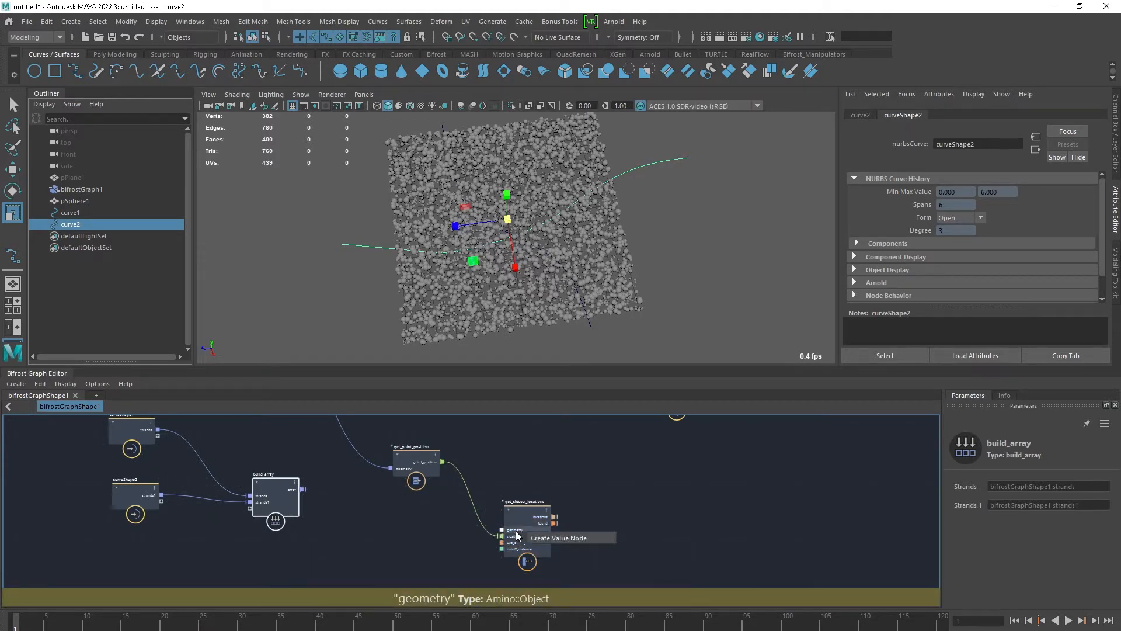
click(447, 538)
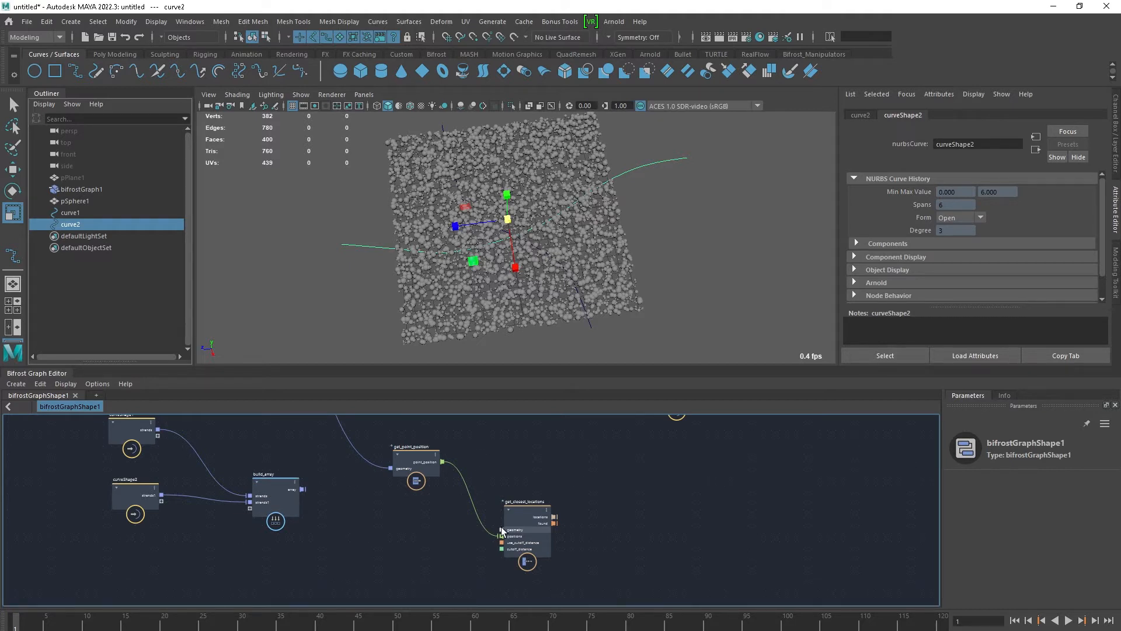
drag(501, 531, 156, 431)
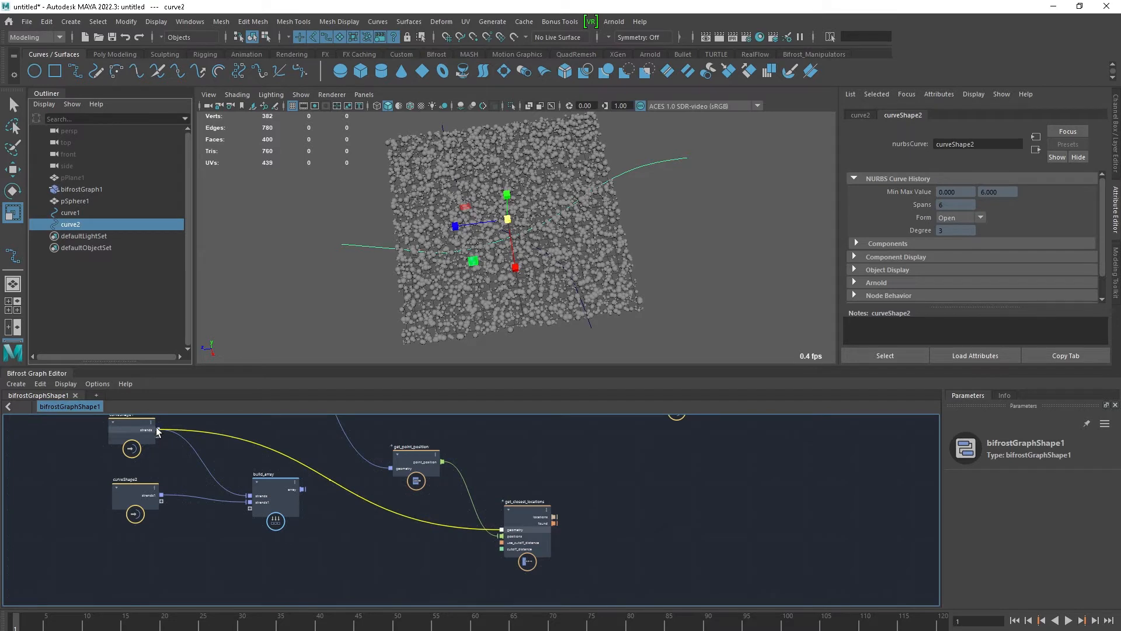
Step: Move build_array lower in the graph and add a merge_geometry node beside it
drag(275, 495, 270, 532)
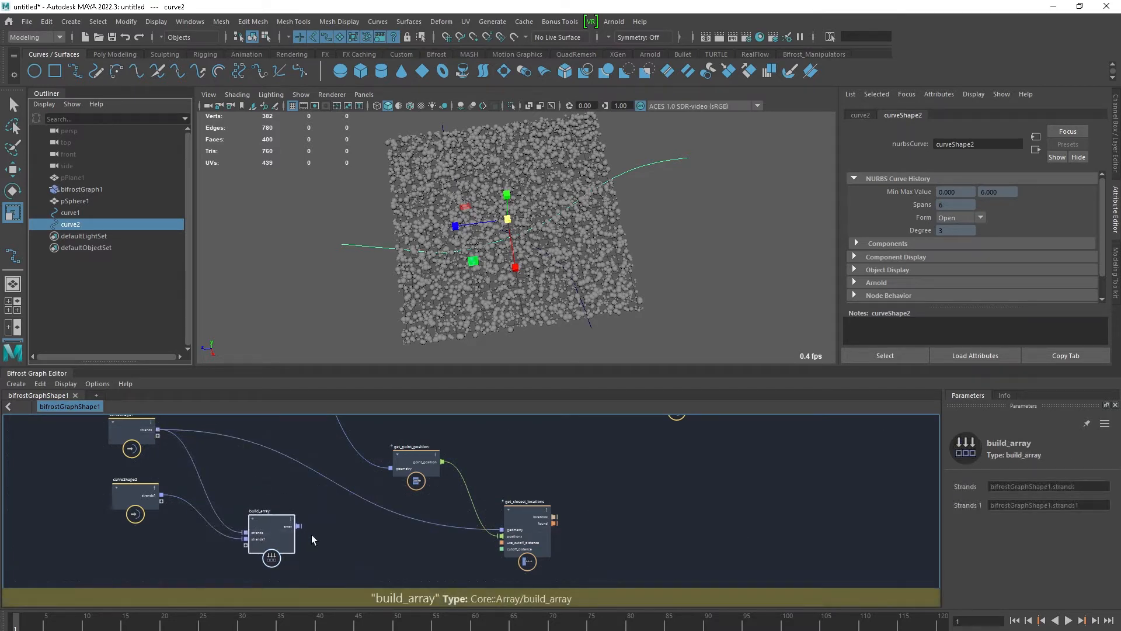
key(Tab)
text(merge)
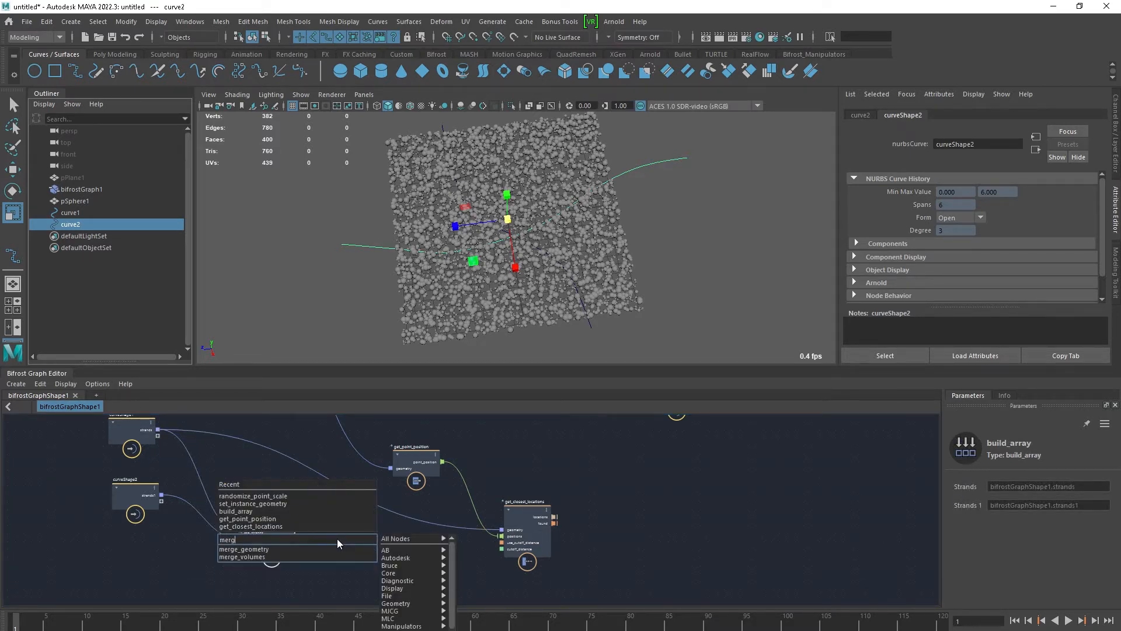
key(Down)
key(Return)
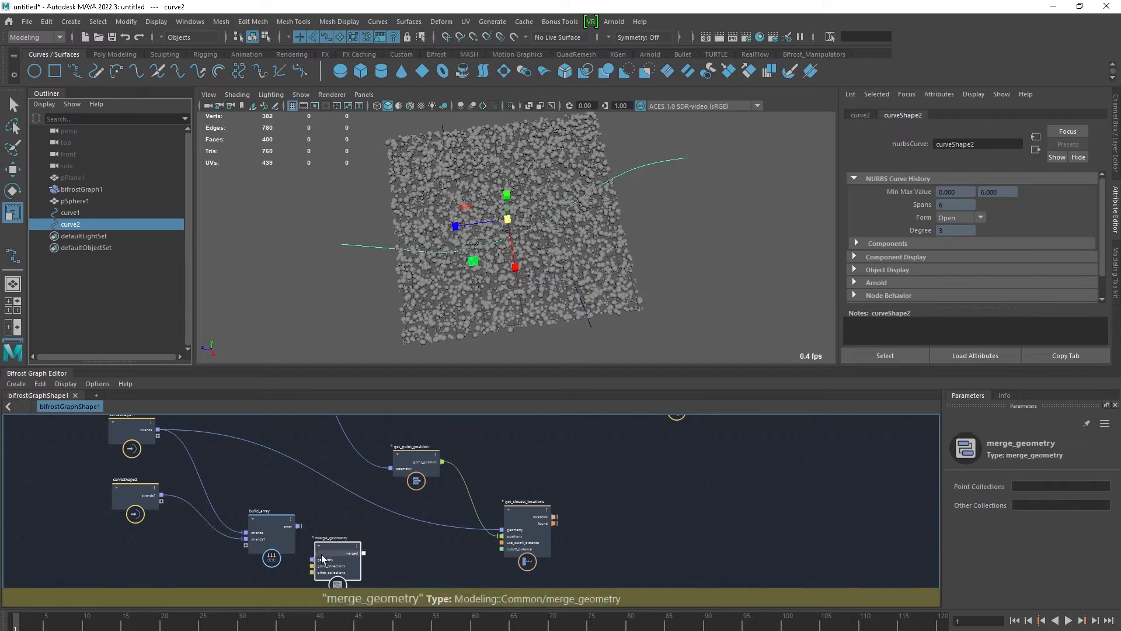
Step: Connect the strands of curveShape1 and curveShape2 to merge_geometry's geometry, and its merged output to get_closest_locations' geometry
right_click(319, 564)
click(342, 566)
drag(312, 559, 158, 431)
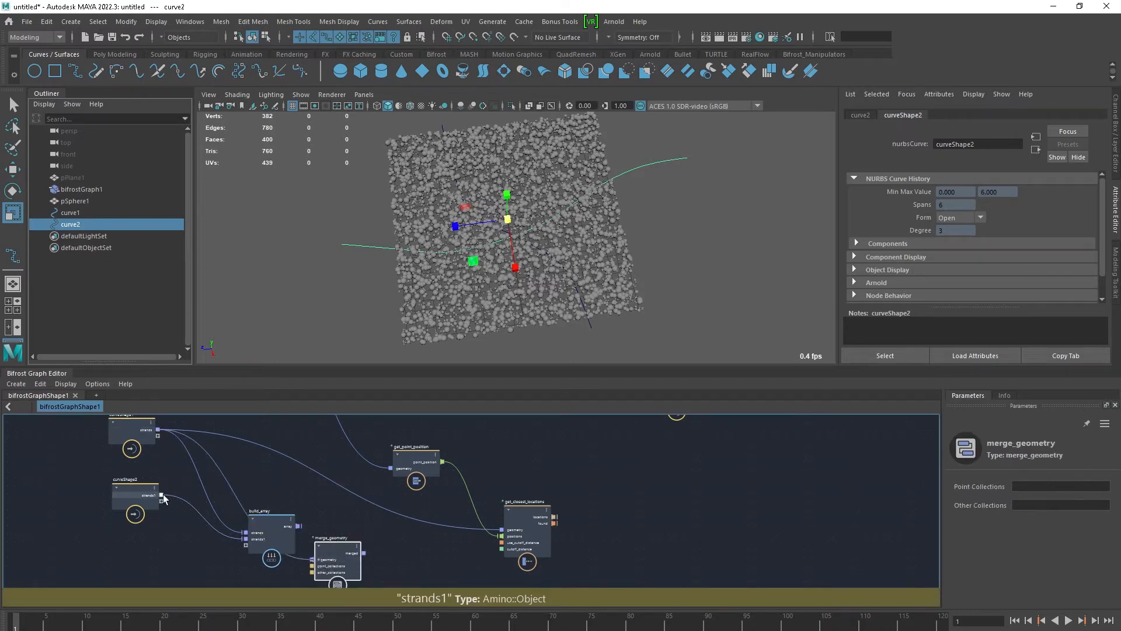
drag(163, 494, 499, 531)
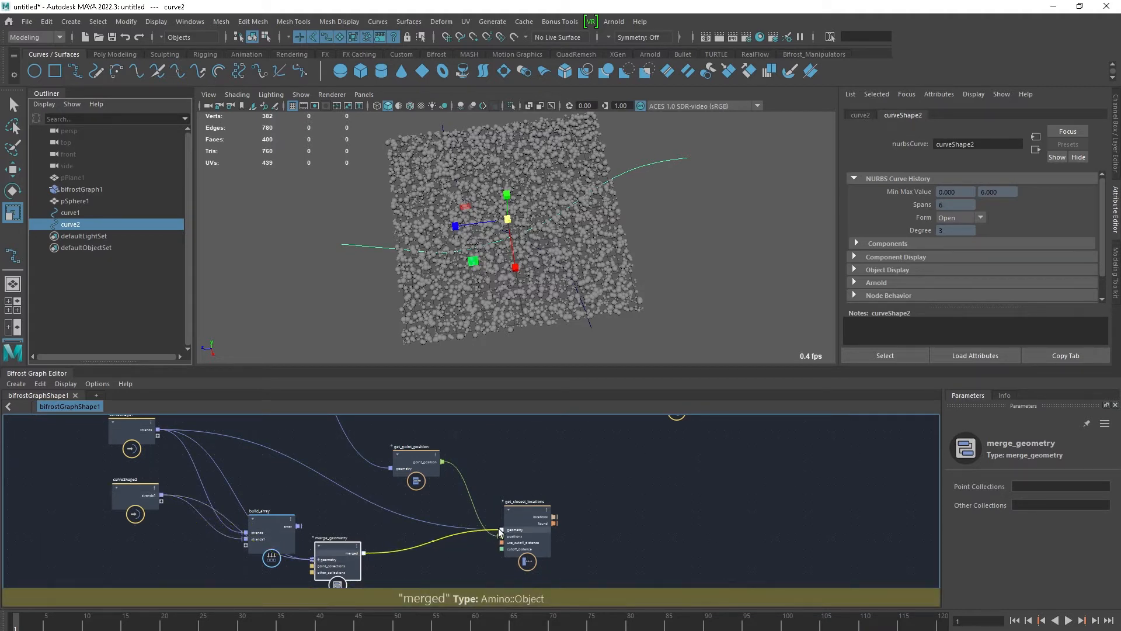
Step: Delete the build_array node and shift get_point_position closer to the curve inputs
drag(264, 539, 291, 506)
key(Delete)
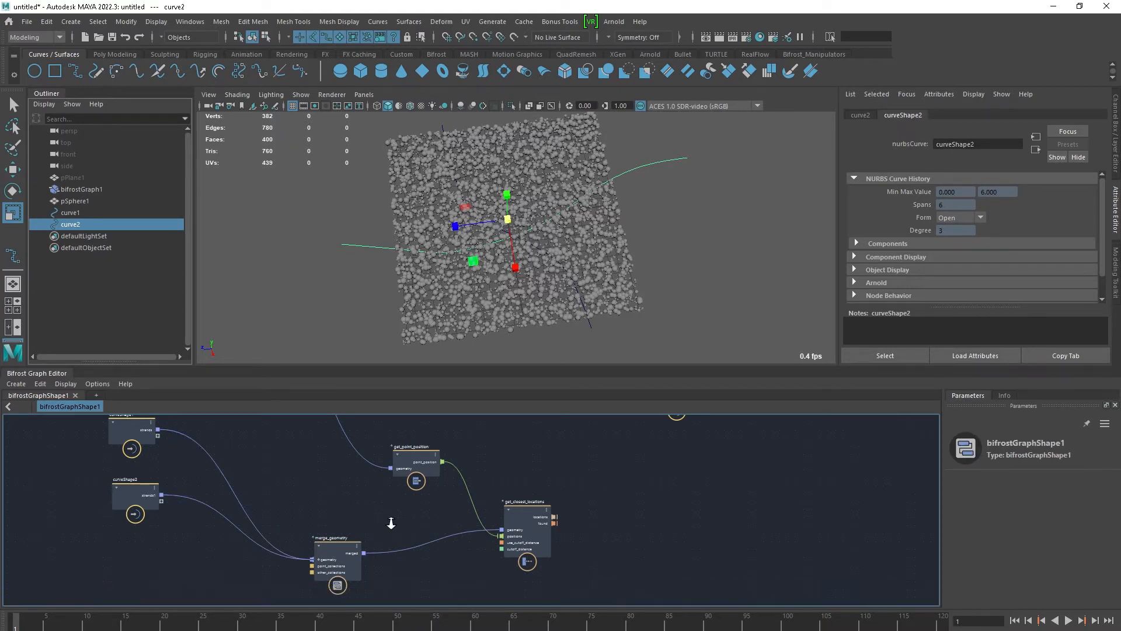
middle_drag(378, 519, 357, 515)
drag(390, 488, 339, 487)
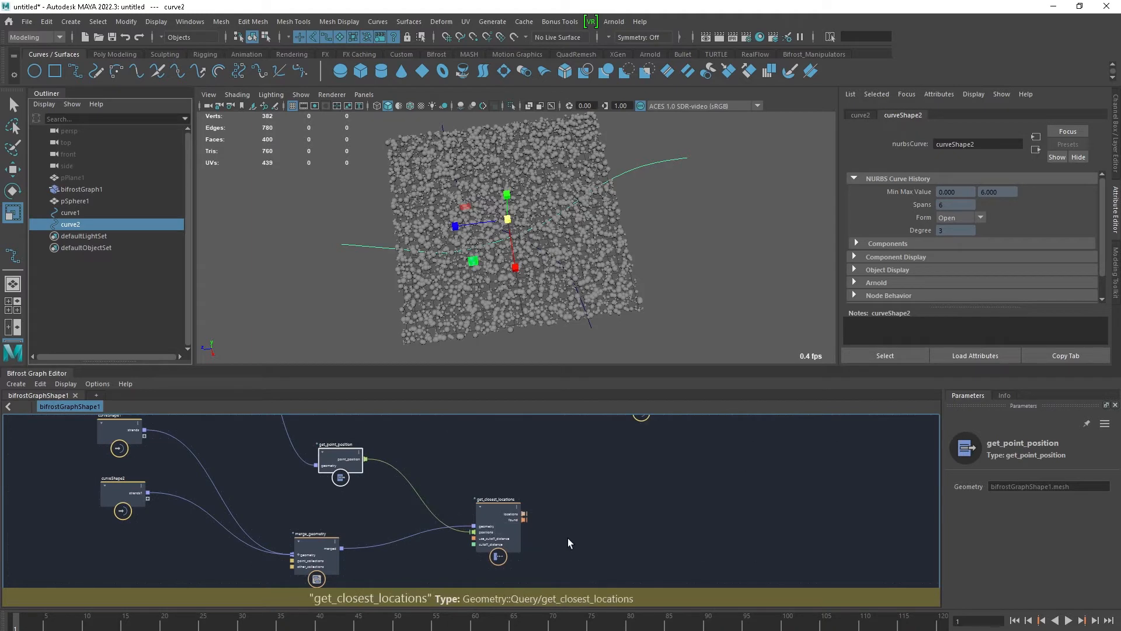
Step: Add a sample_property node and place it after get_closest_locations
key(Tab)
text(sa)
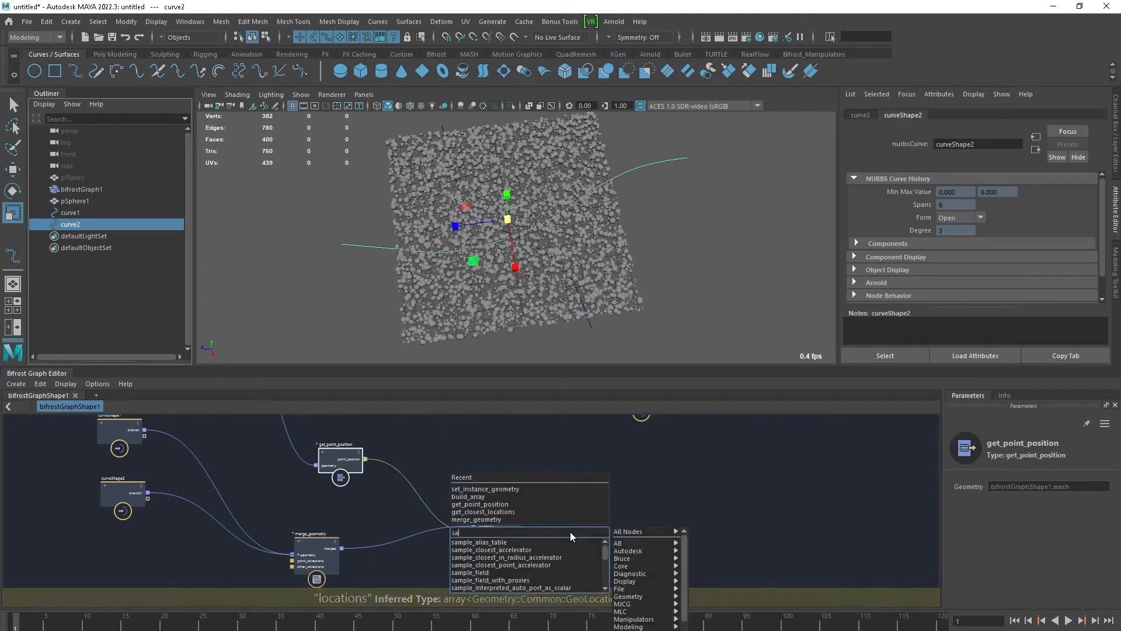
text(mple)
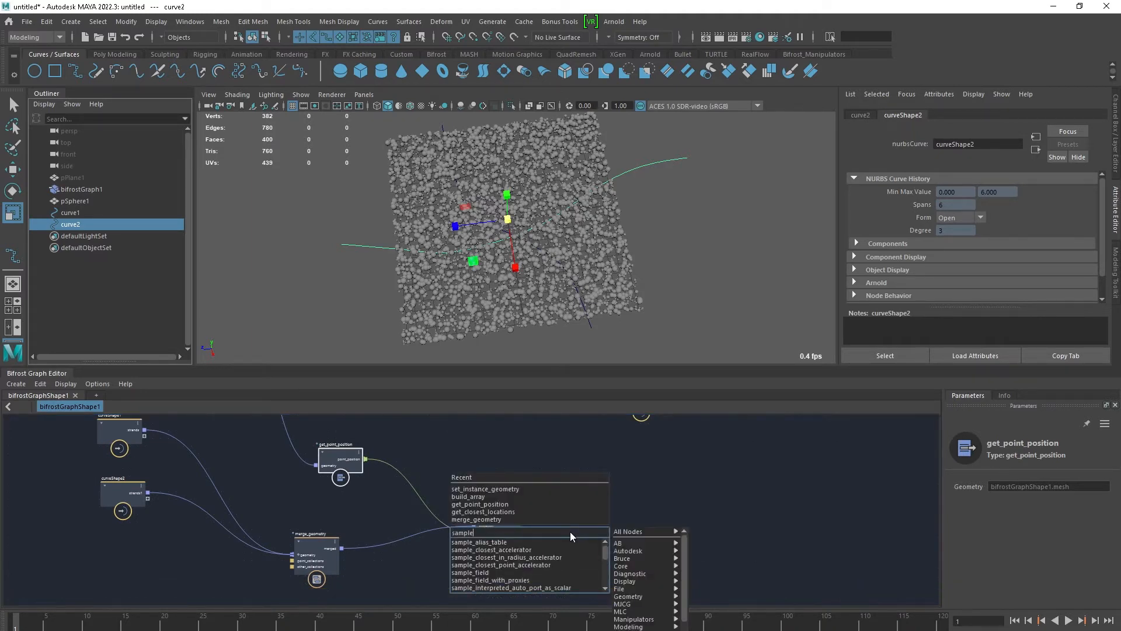
text(_pro)
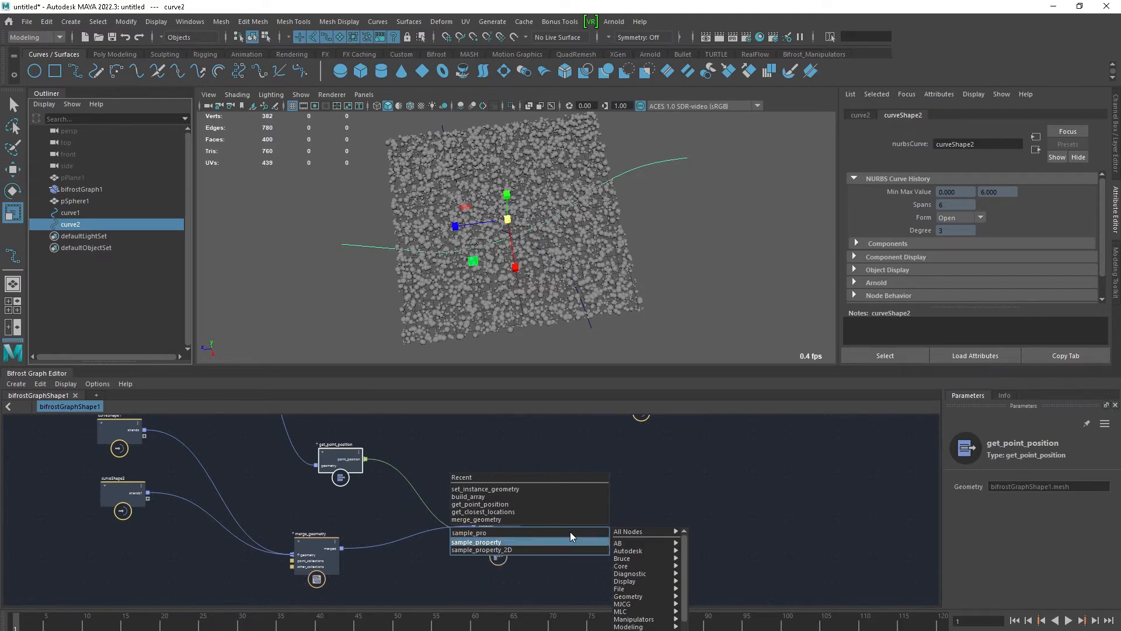
key(Return)
drag(569, 549, 597, 510)
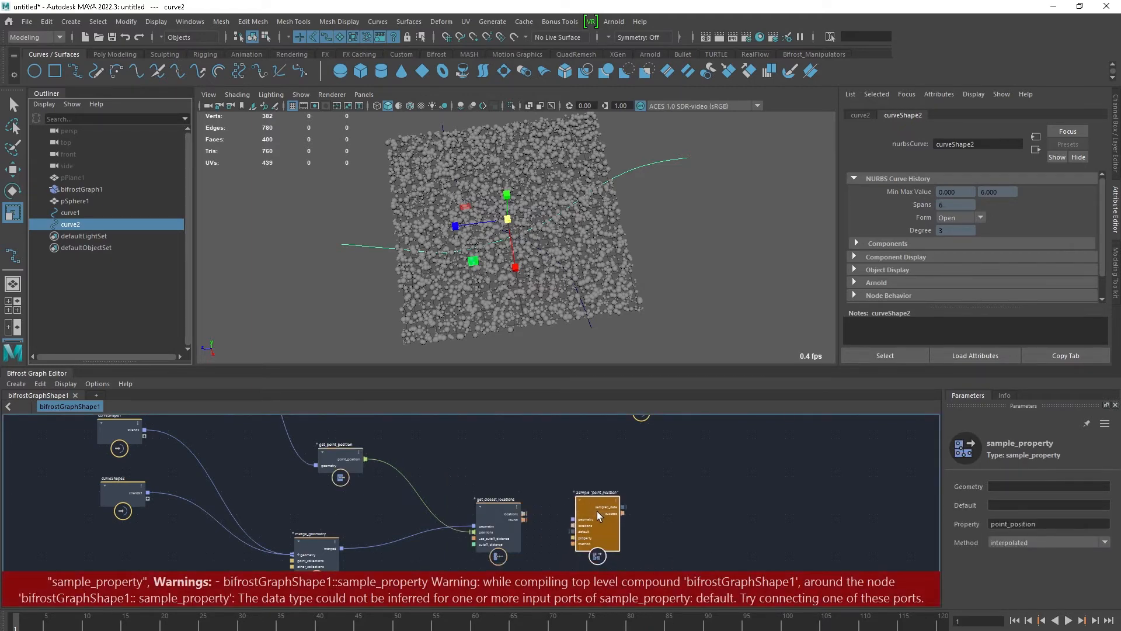
middle_drag(544, 489, 488, 475)
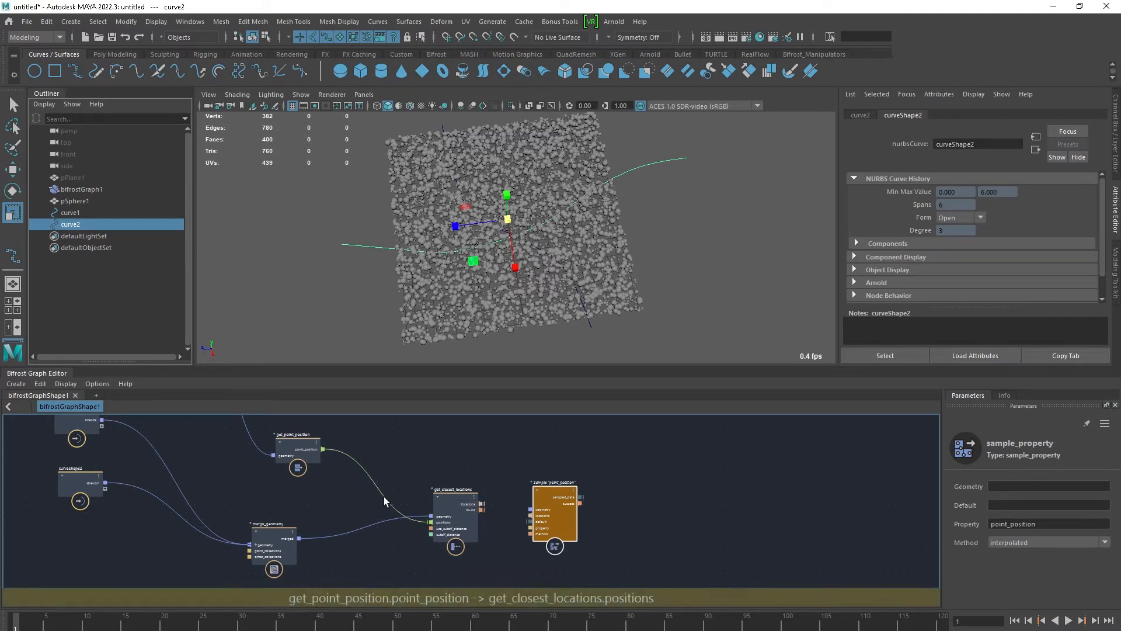
Step: Connect merge_geometry's merged output and get_closest_locations' locations to sample_property's geometry and locations, and rearrange the two query nodes
scroll(536, 537, up, 1)
drag(525, 536, 246, 509)
drag(451, 521, 438, 562)
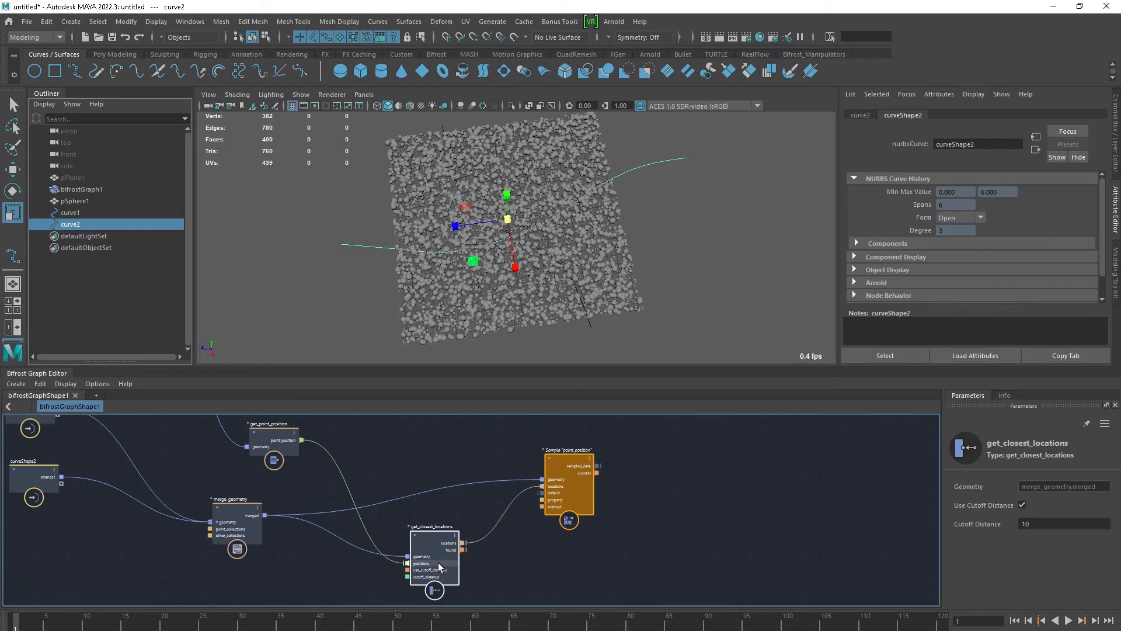
drag(561, 500, 558, 512)
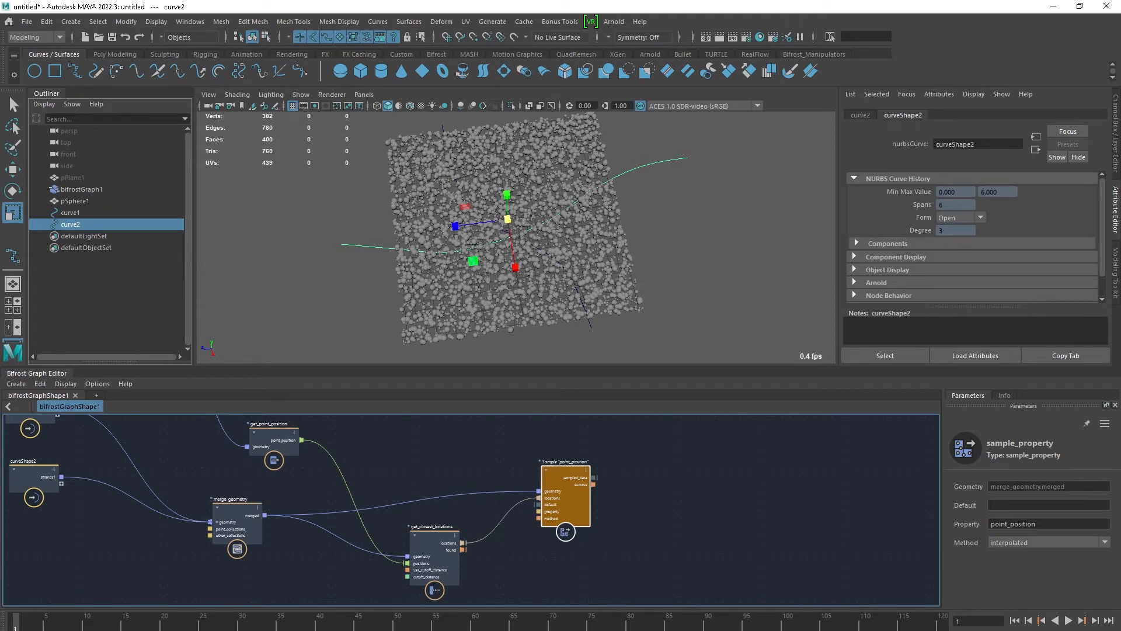
Step: Create a value node for sample_property's default input, place it below, and set its value to 100
middle_drag(679, 577, 691, 518)
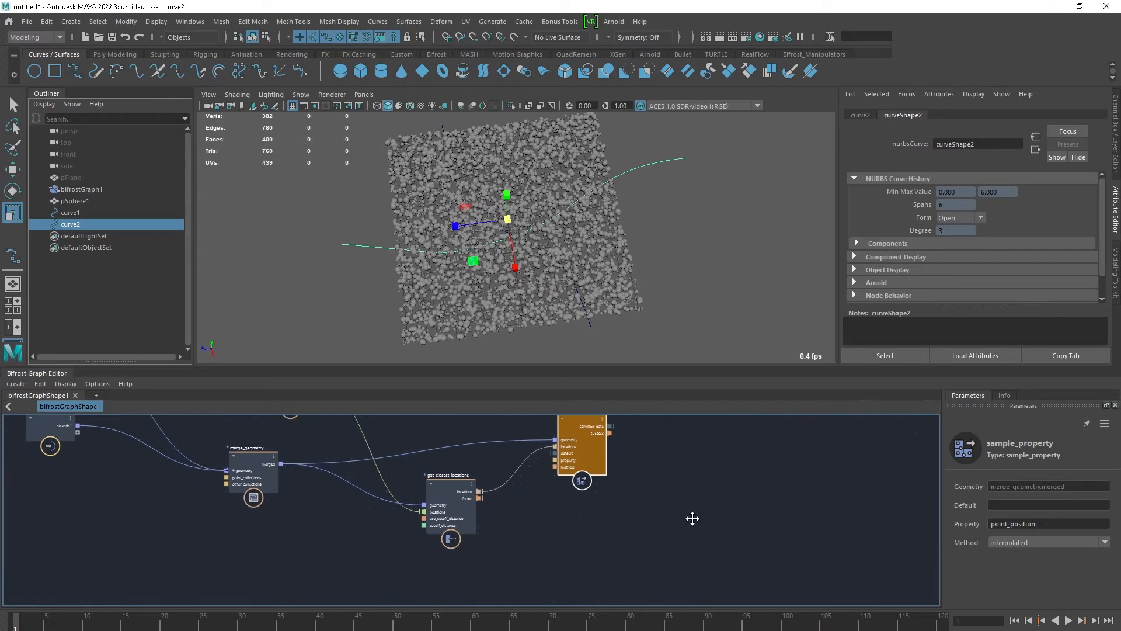
right_click(570, 457)
mouse_move(619, 472)
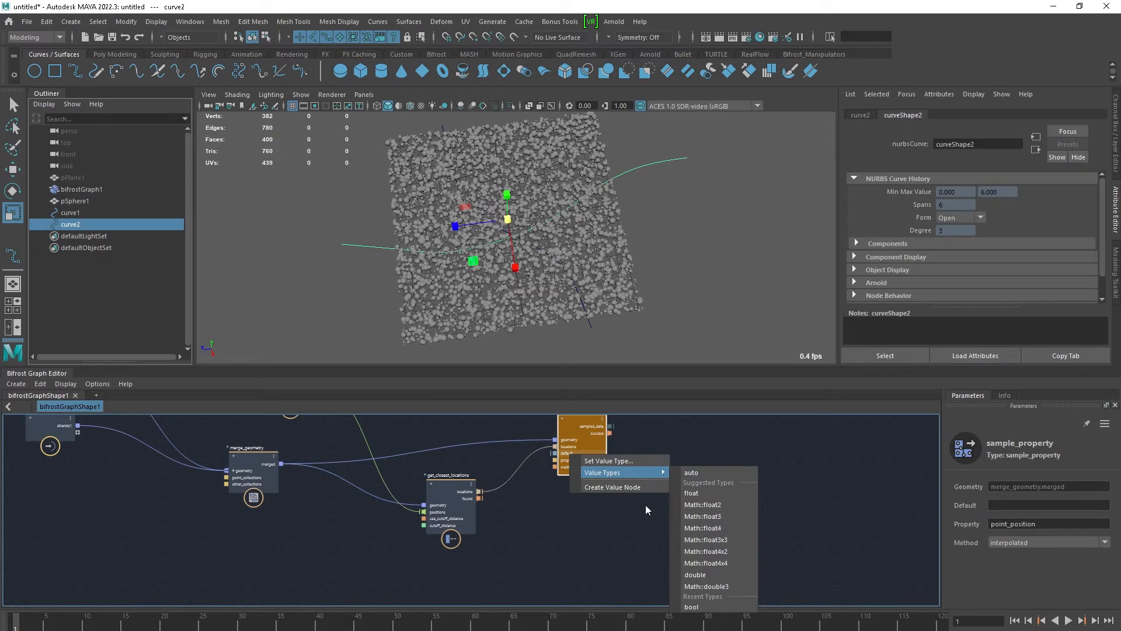
click(625, 486)
drag(588, 478, 628, 486)
drag(509, 527, 533, 561)
click(1006, 517)
middle_drag(724, 516, 671, 570)
drag(588, 525, 586, 532)
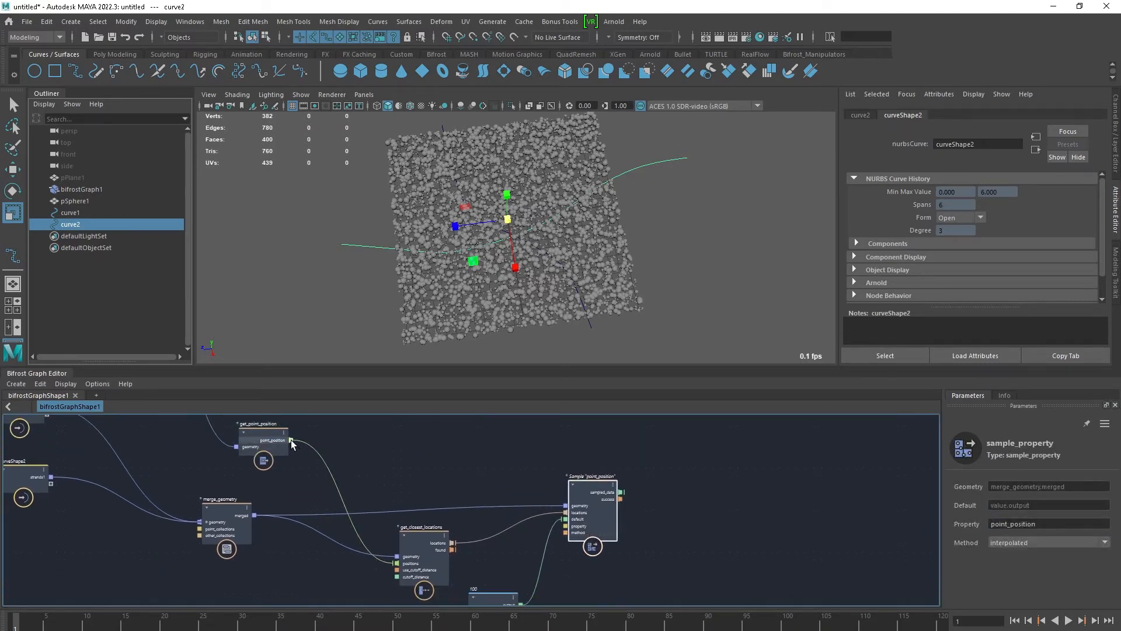
Step: Add a subtract node taking point_position from get_point_position and sampled_data from sample_property as its inputs
drag(411, 470, 623, 454)
text(sub)
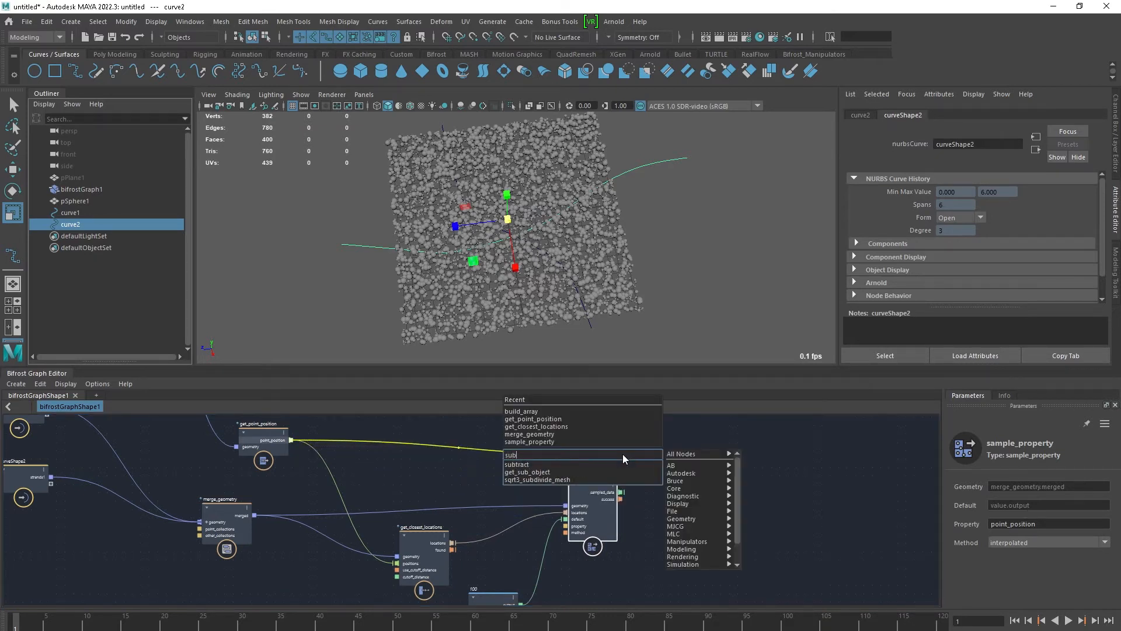
key(Down)
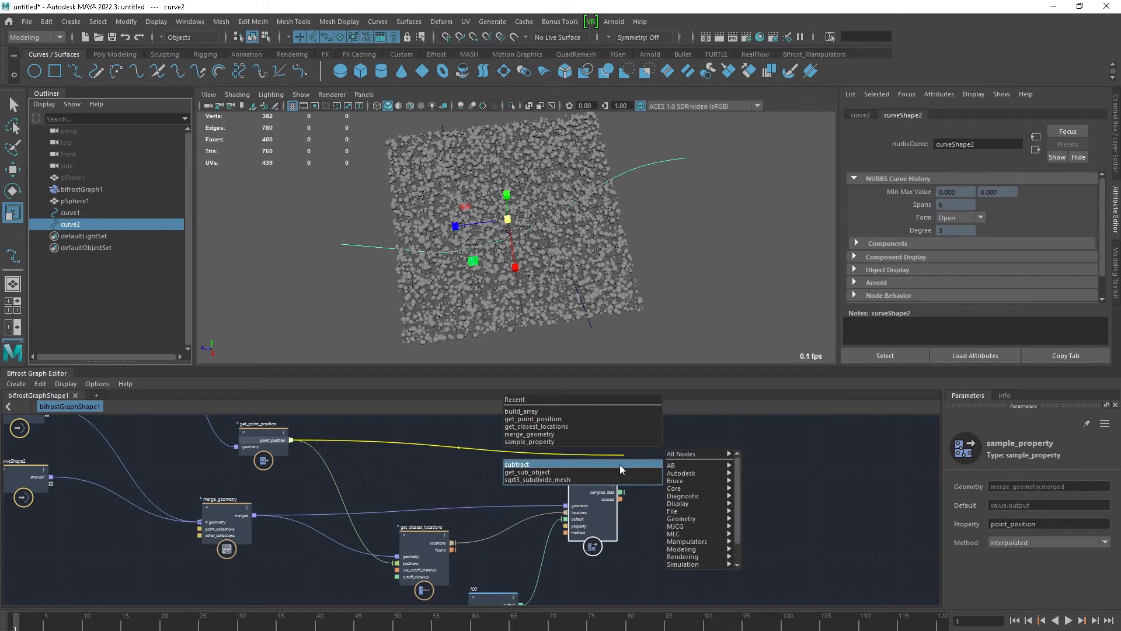
click(619, 464)
drag(618, 465, 671, 439)
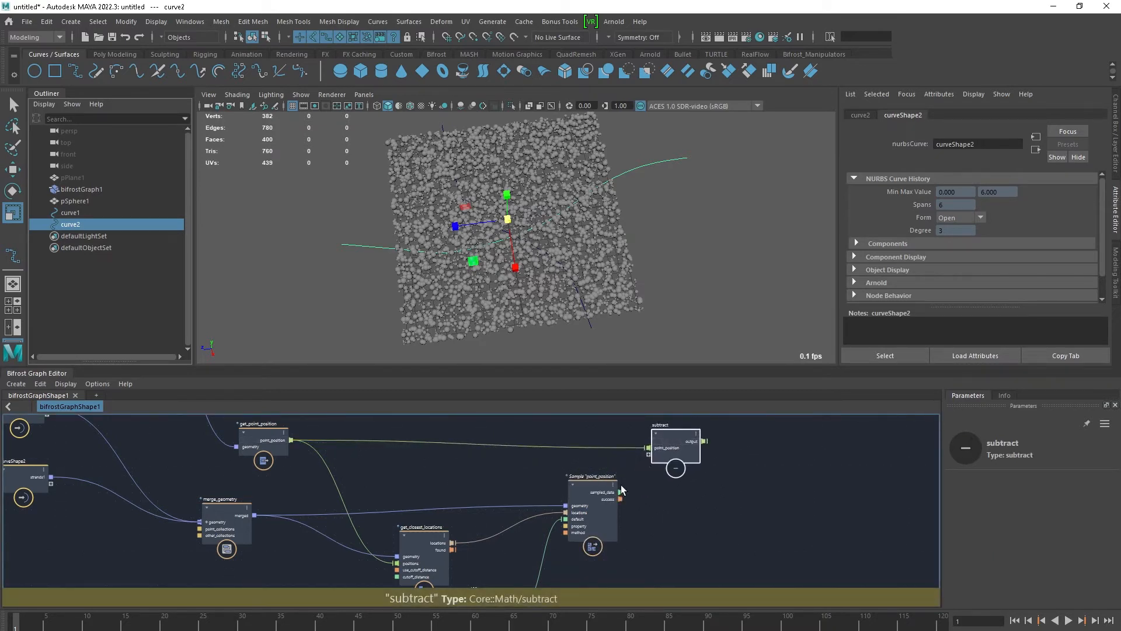
drag(620, 492, 649, 454)
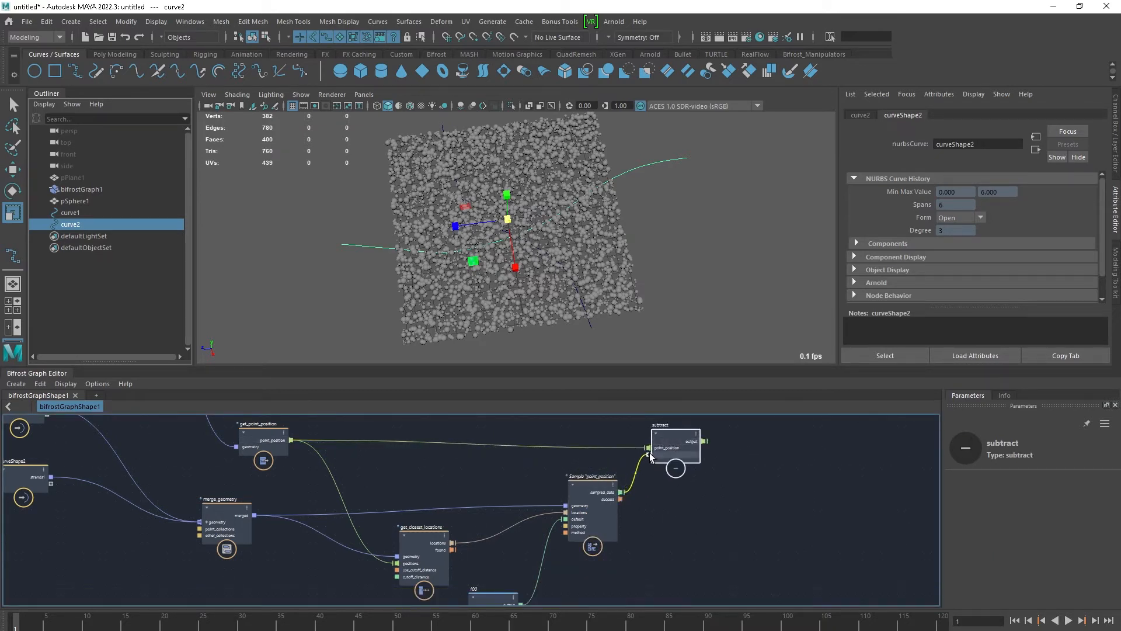
Step: Add a length node fed by the subtract node's output
middle_drag(678, 490, 539, 454)
drag(540, 453, 621, 477)
text(leng)
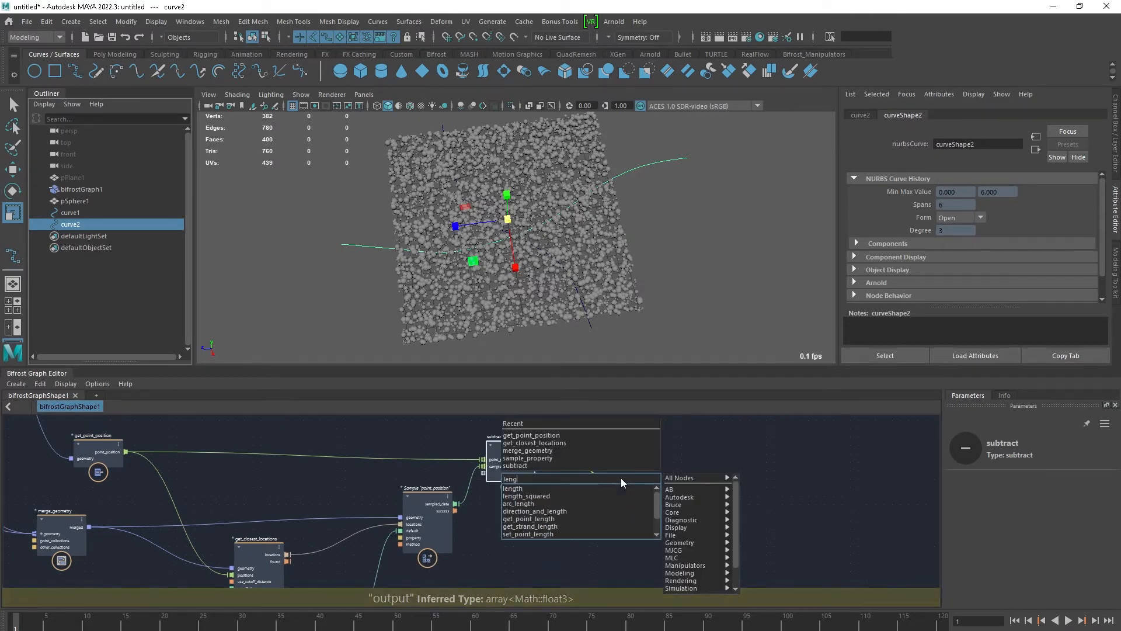
key(Return)
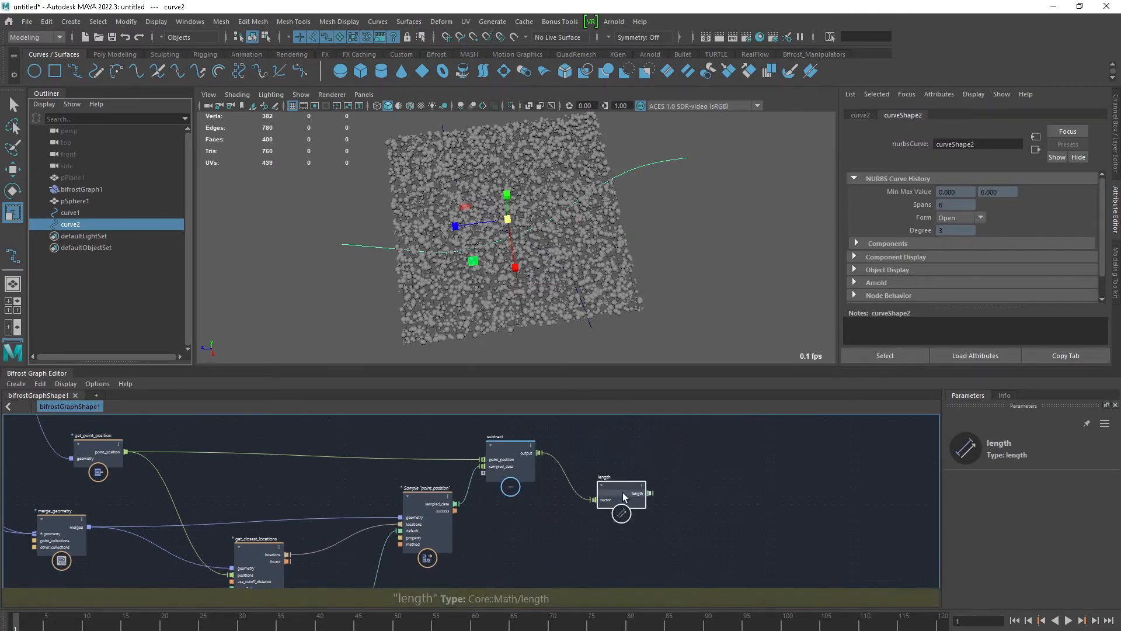
Step: Add a change_range node after the length node and connect length to its value input
middle_drag(740, 479, 611, 481)
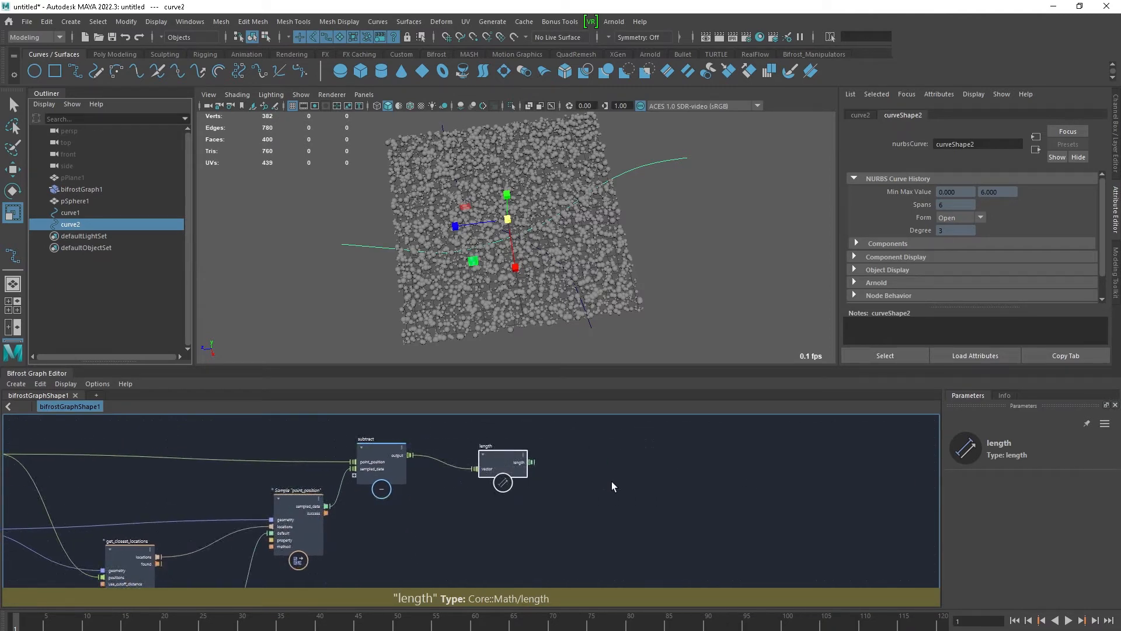
key(Tab)
text(change)
key(Down)
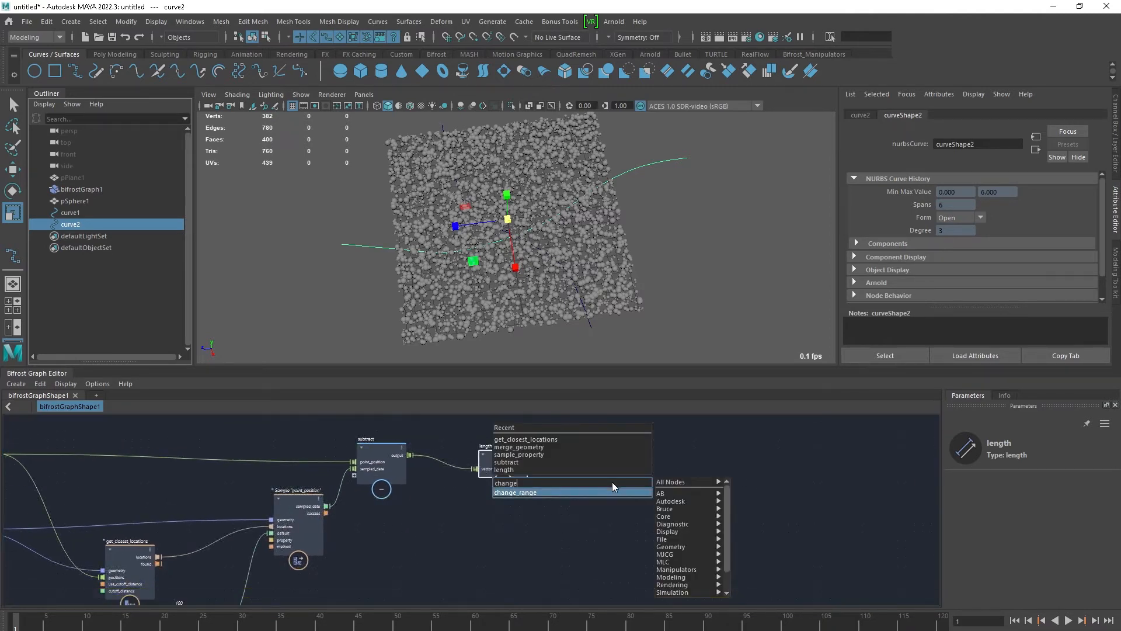
key(Return)
drag(605, 497, 608, 465)
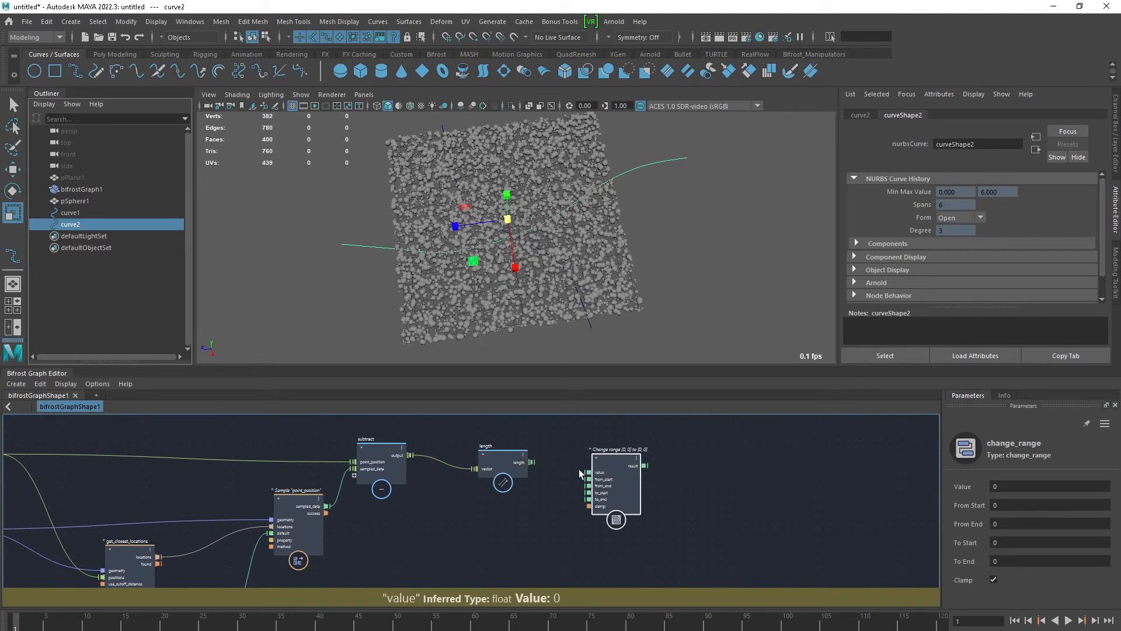
drag(530, 462, 589, 472)
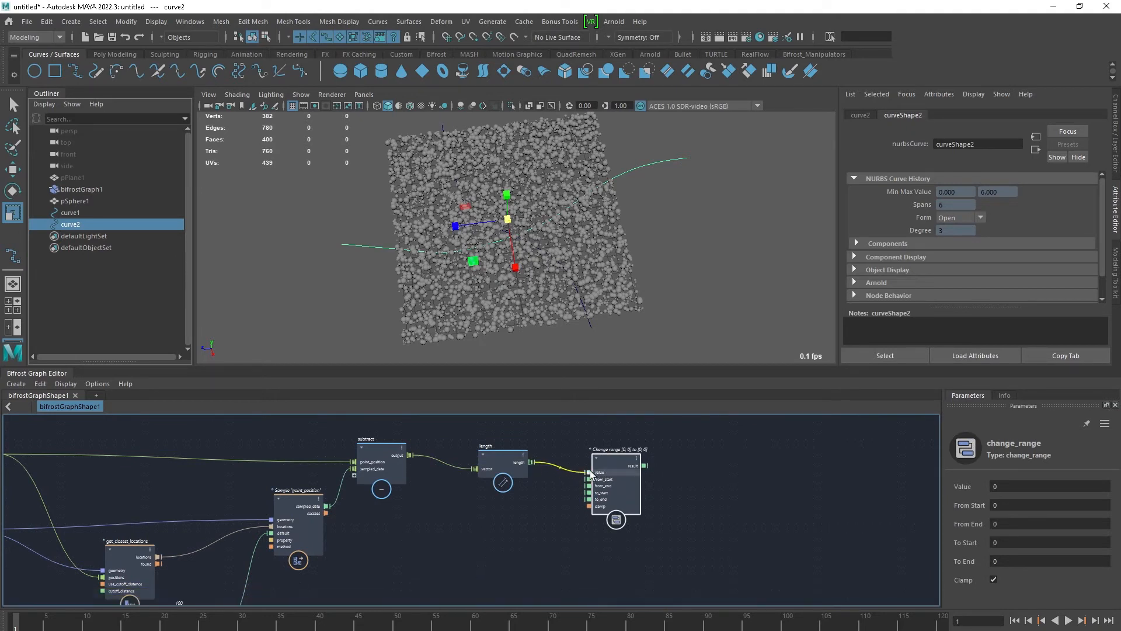
Step: Set change_range's From End to 1000 and To Start to 1
click(1009, 505)
text(1000)
key(Return)
key(Tab)
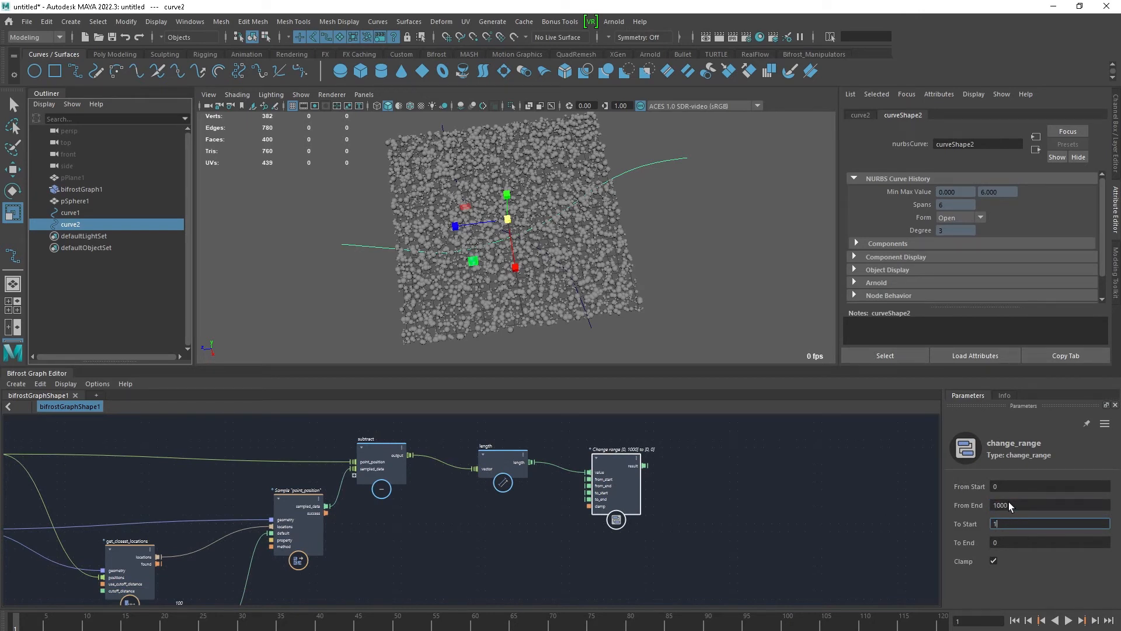
Step: Add an evaluate_fcurve node and connect change_range's result to its x input
middle_drag(768, 545, 658, 531)
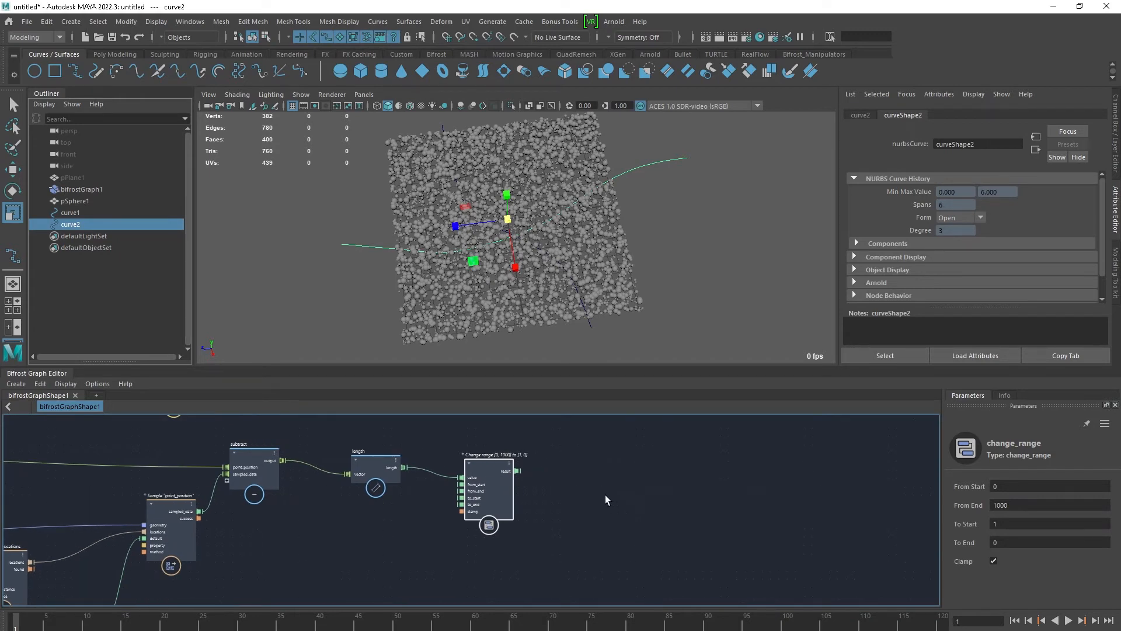
click(566, 495)
key(Tab)
text(evalu)
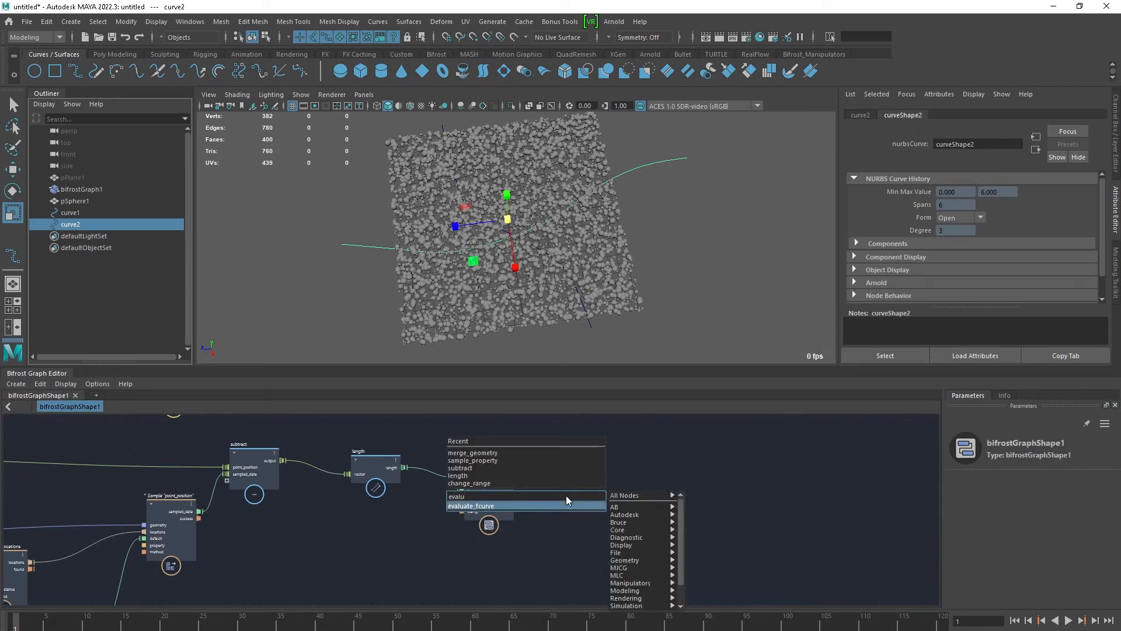
key(Return)
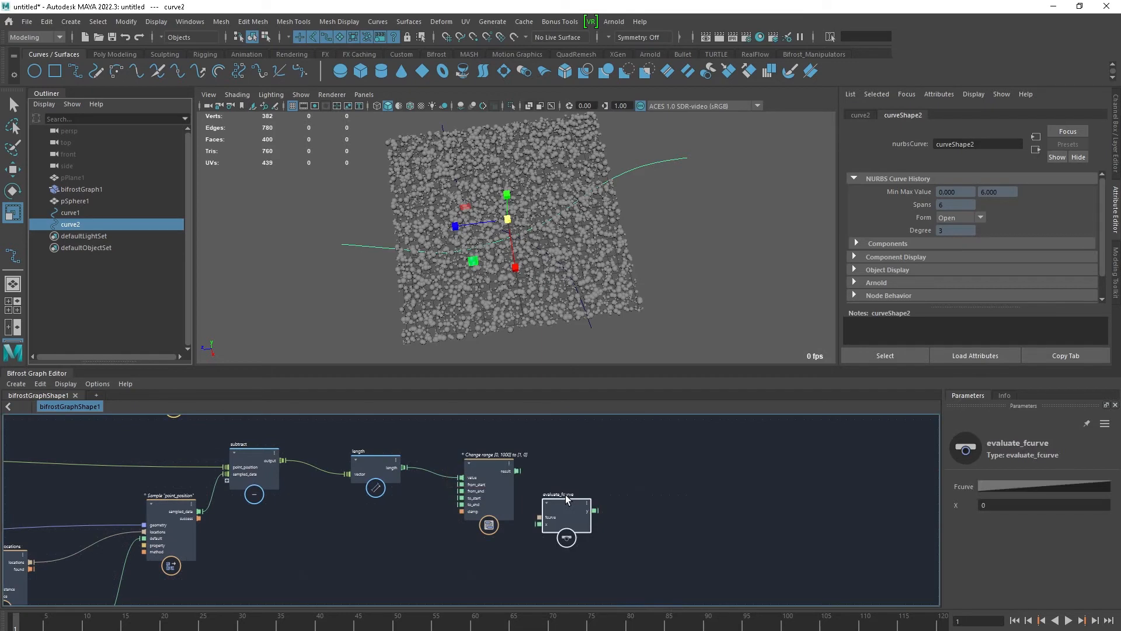
drag(517, 470, 571, 508)
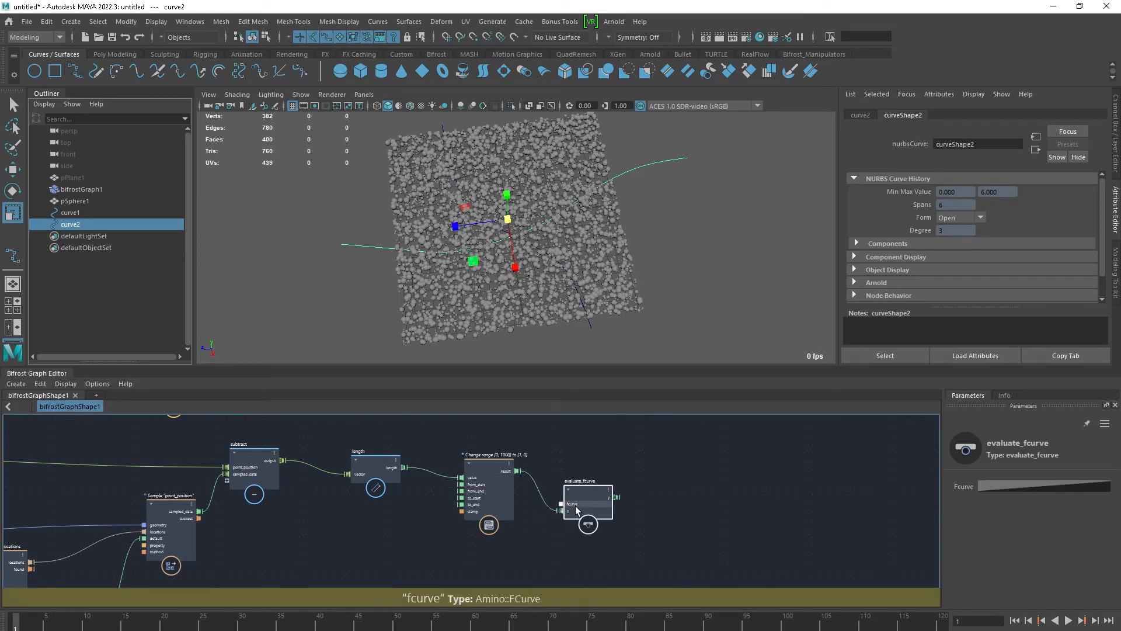
Step: Add a scalar_to_vector3 node and connect evaluate_fcurve's y output to its x, y and z inputs
alt+middle_drag(584, 502, 497, 511)
key(Tab)
text(scala)
key(Down)
key(Down)
key(Down)
key(Down)
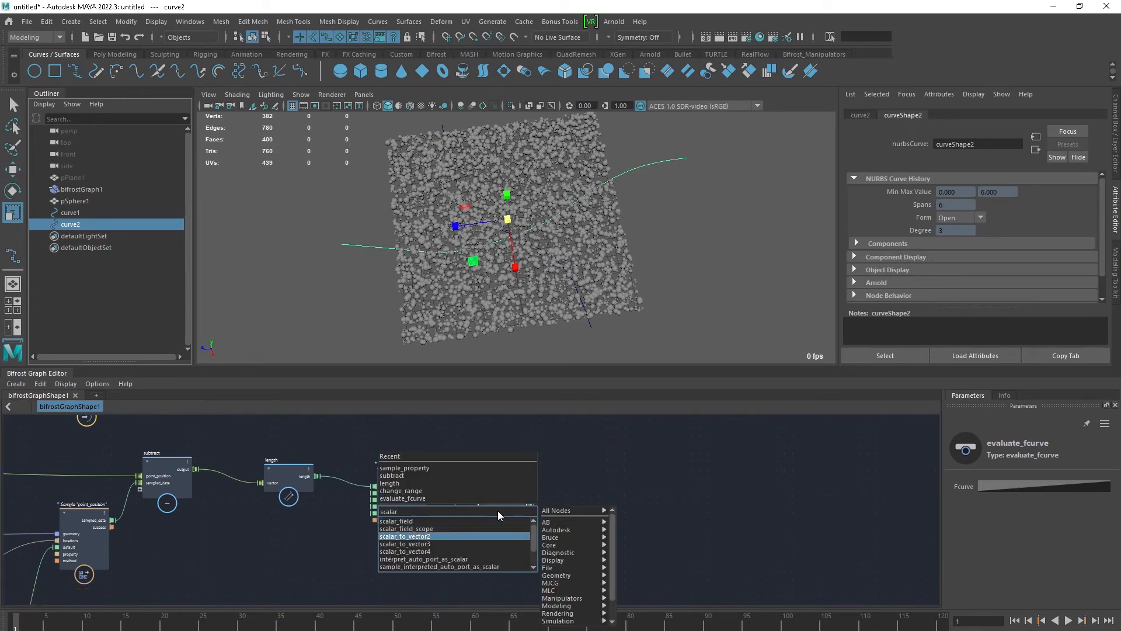
key(Return)
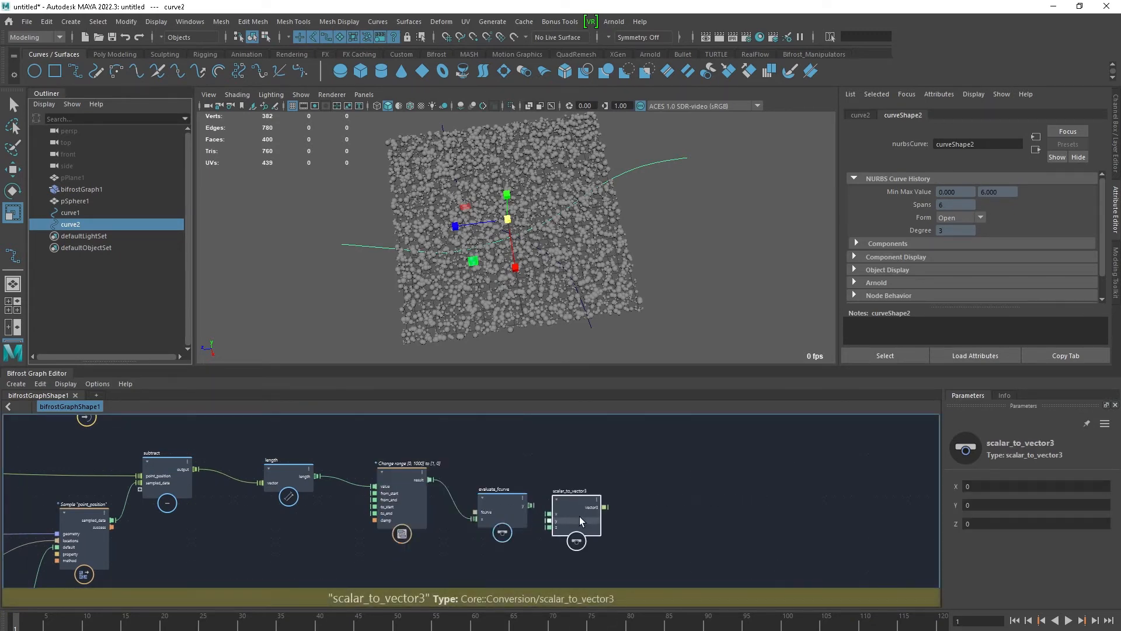
drag(532, 505, 553, 543)
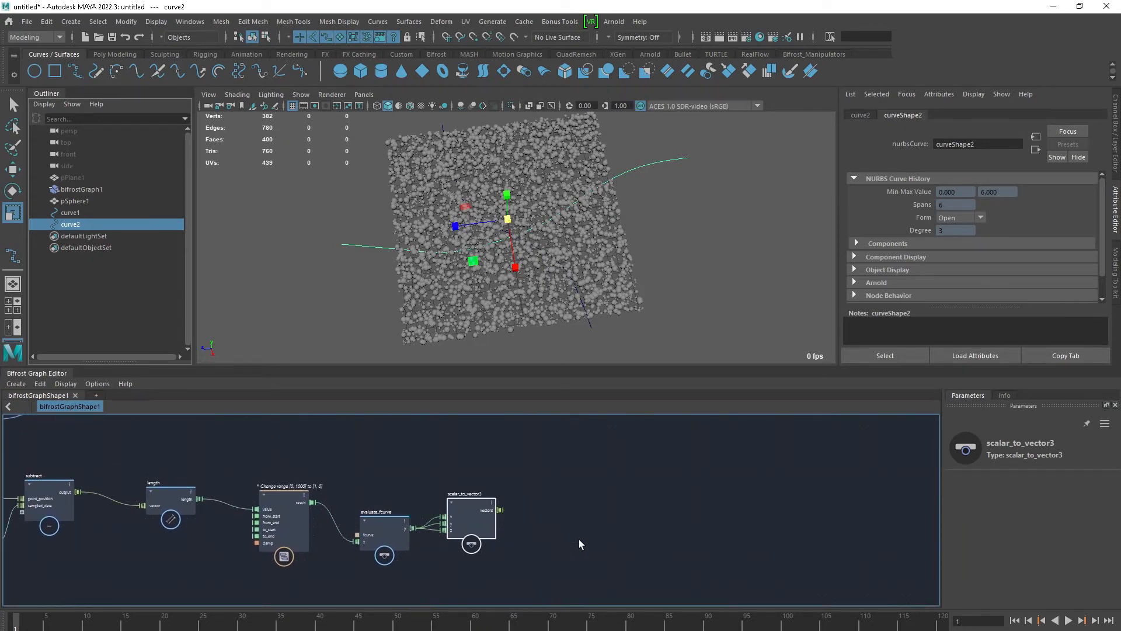
Step: Add a set_geo_property node and connect scalar_to_vector3's vector3 output to its data input
key(Tab)
text(set_geo)
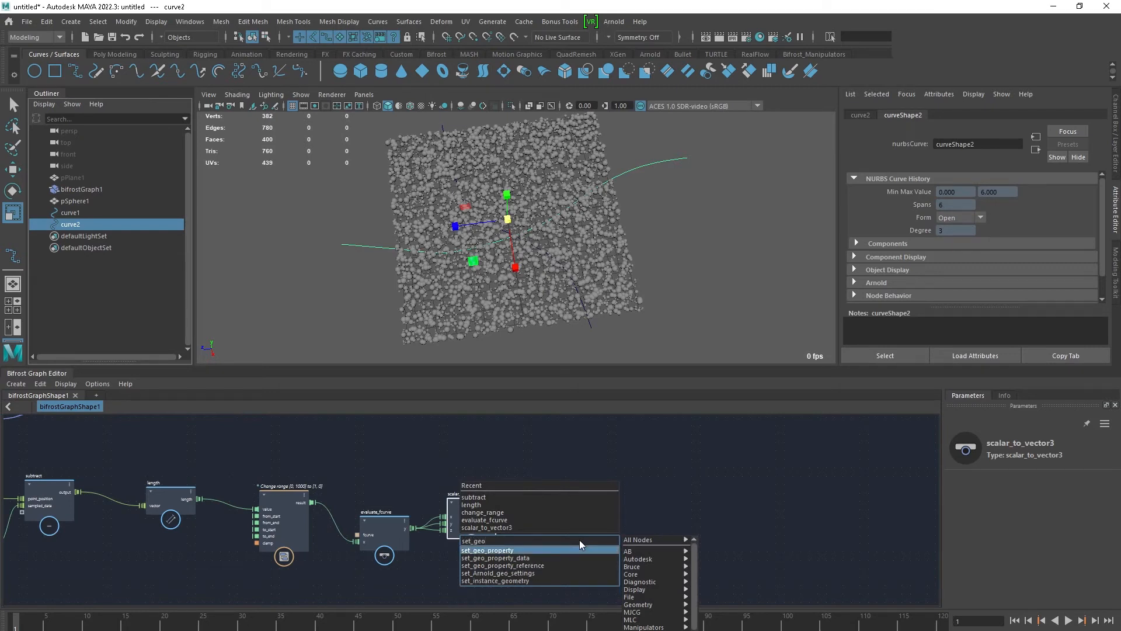
key(Return)
drag(575, 562, 582, 490)
click(507, 515)
drag(501, 509, 561, 507)
Step: Set the set_geo_property node's Property to color, with a Math::float3 default of 1, 1, 1
click(596, 507)
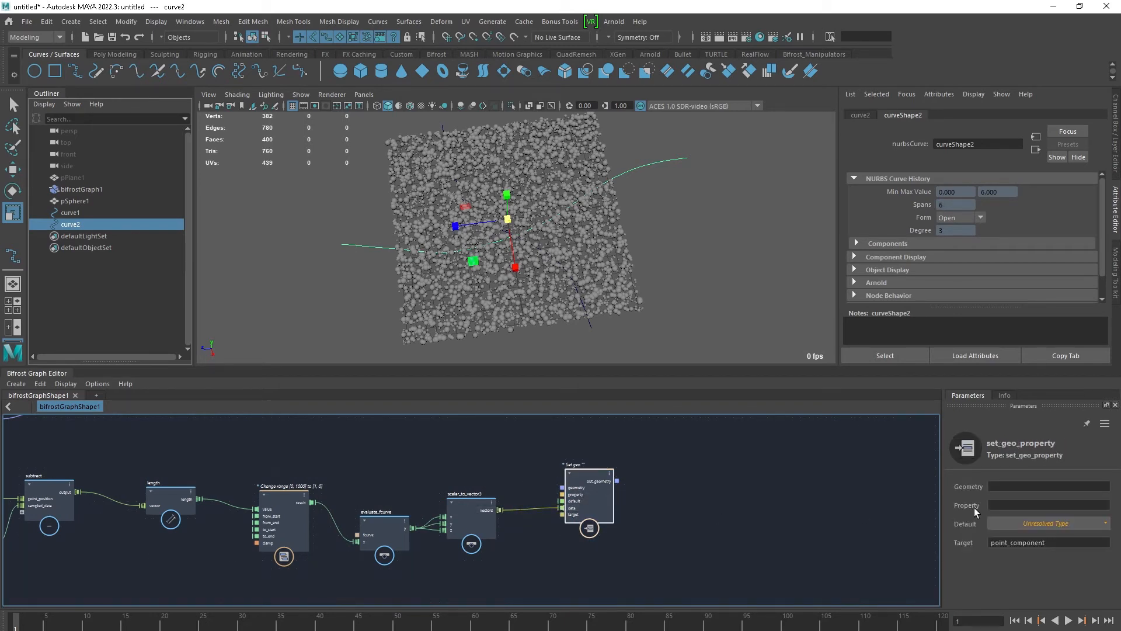
click(1012, 504)
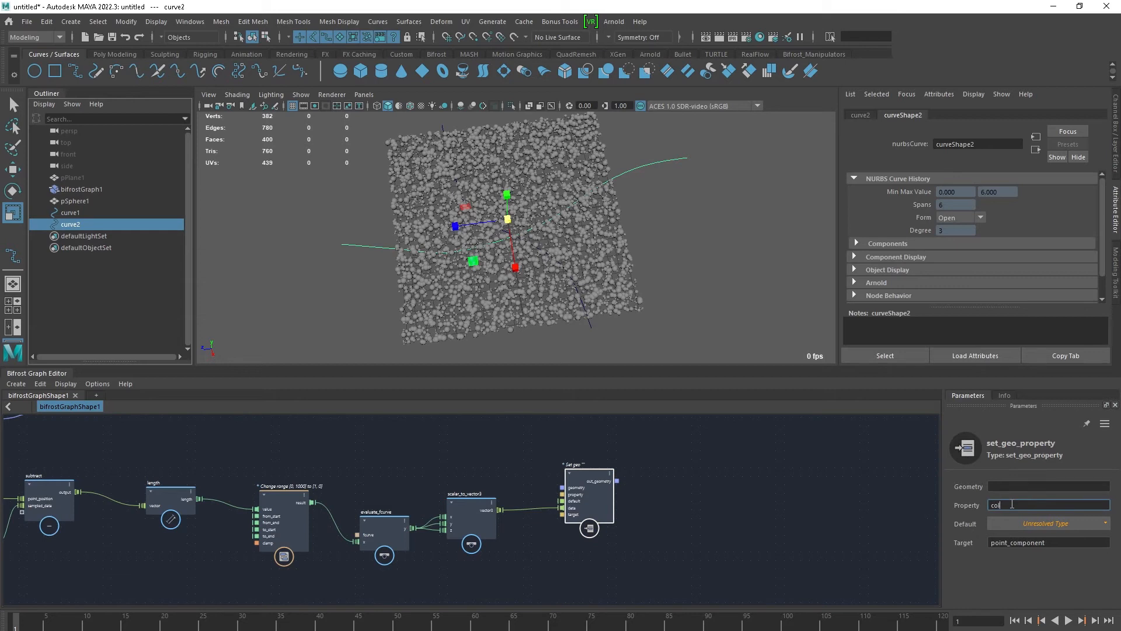
click(1014, 523)
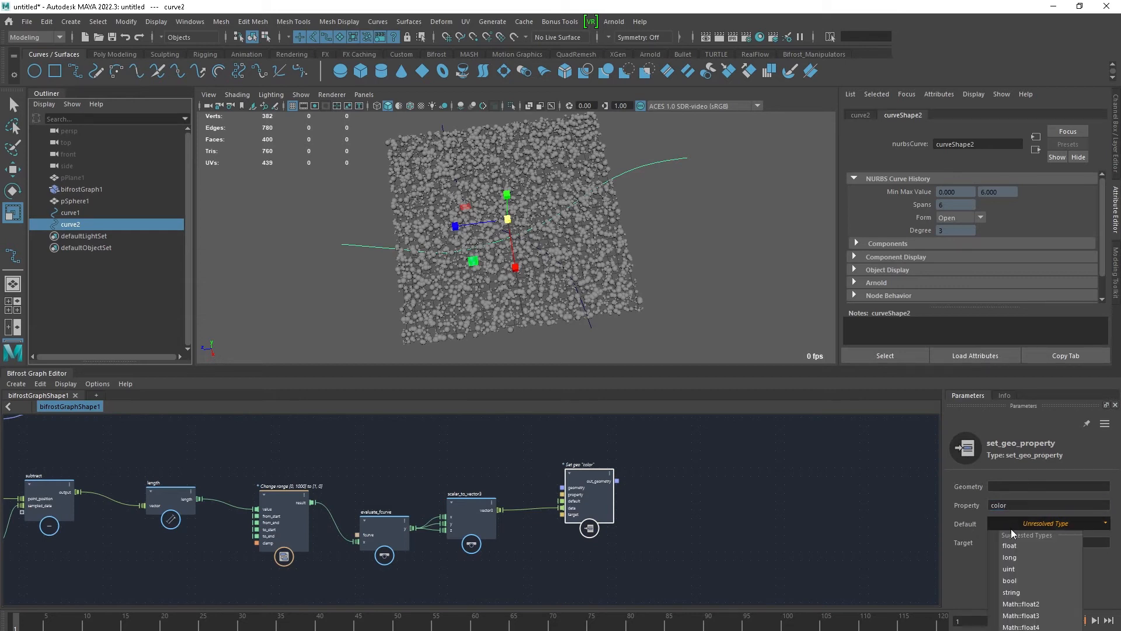
click(1017, 616)
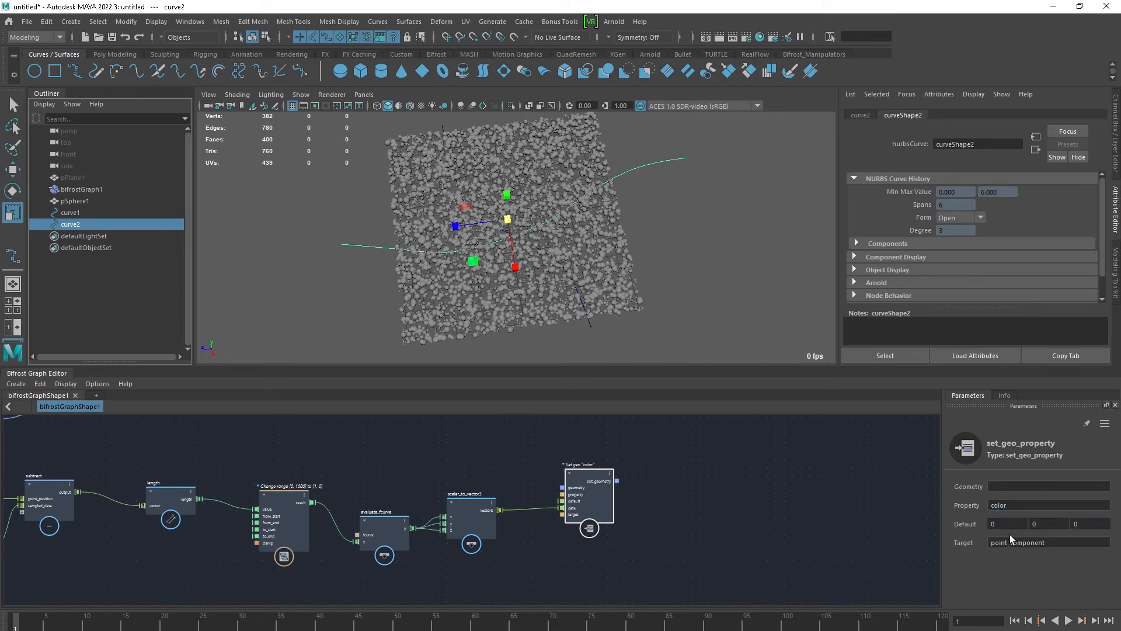
text(1)
key(Tab)
text(1)
key(Tab)
text(1)
Step: Connect the plane's mesh output to the geometry input of the color set_geo_property node
click(562, 488)
middle_drag(308, 479, 783, 506)
middle_drag(513, 496, 705, 541)
middle_drag(438, 478, 584, 578)
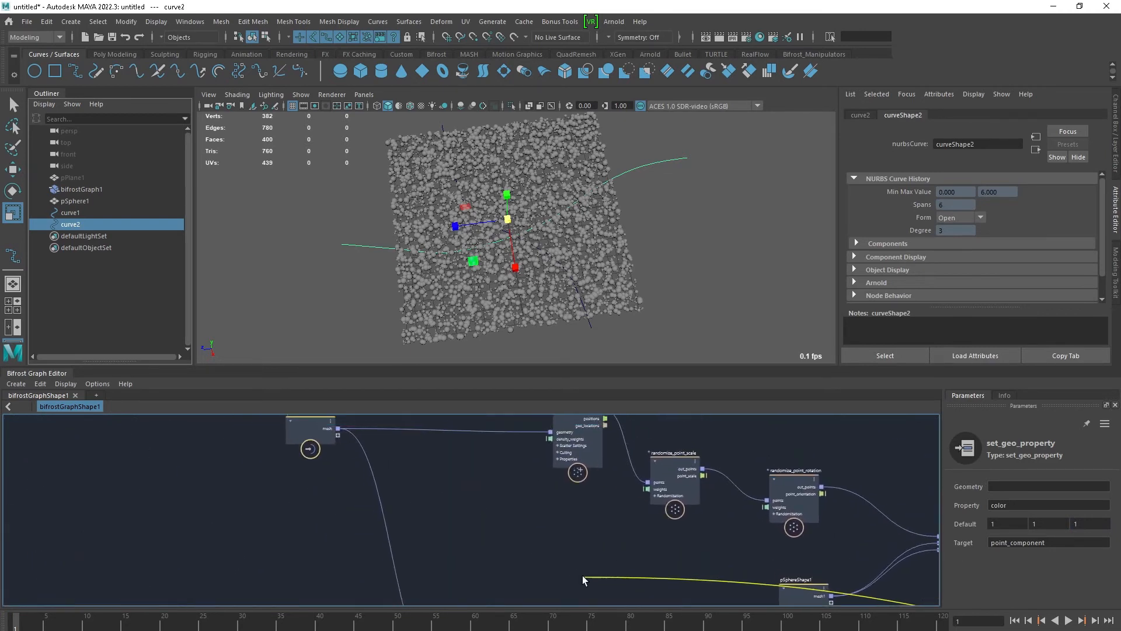
drag(392, 463, 316, 517)
middle_drag(478, 533, 209, 415)
click(524, 460)
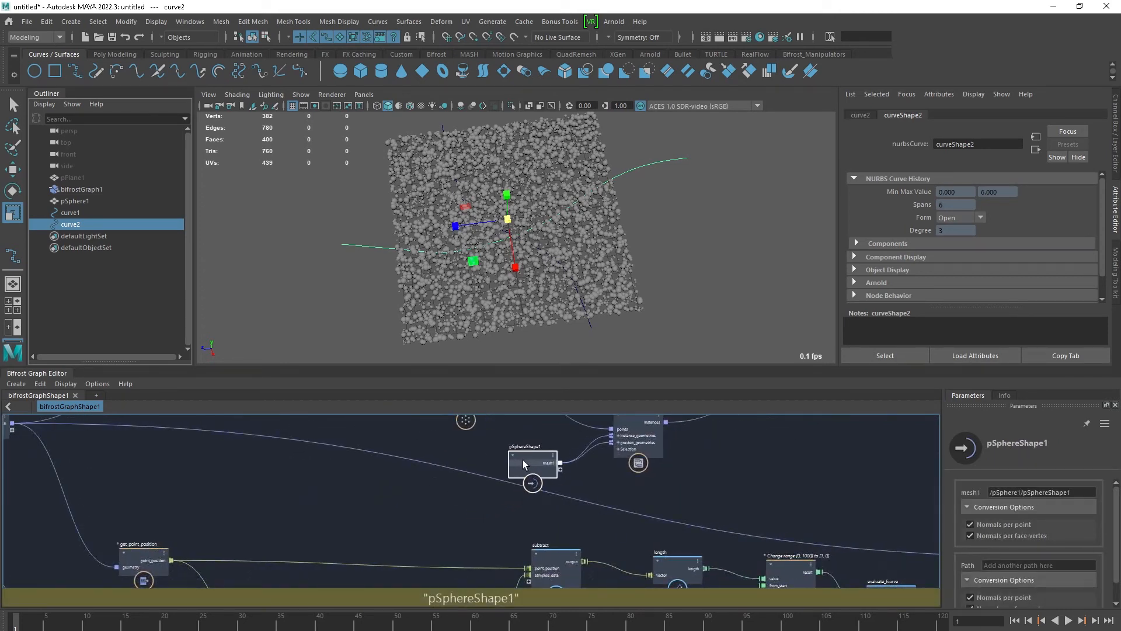
Step: Create an output node from set_geo_property's out_geometry and place it at the end of the chain
middle_drag(608, 488, 146, 424)
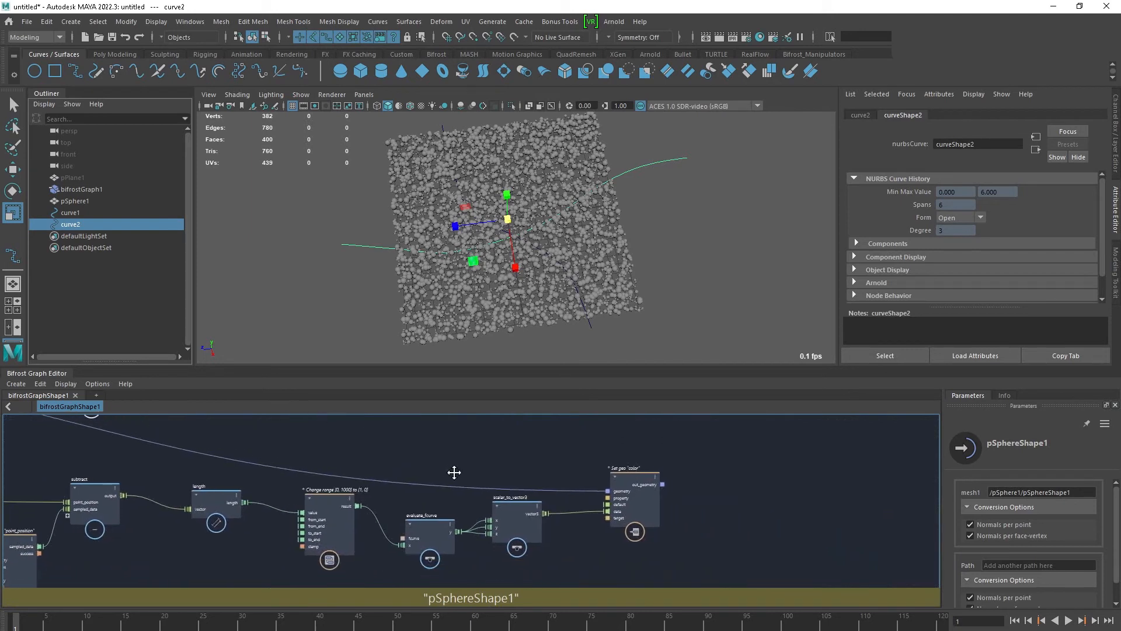
middle_drag(454, 472, 402, 472)
middle_drag(776, 503, 648, 498)
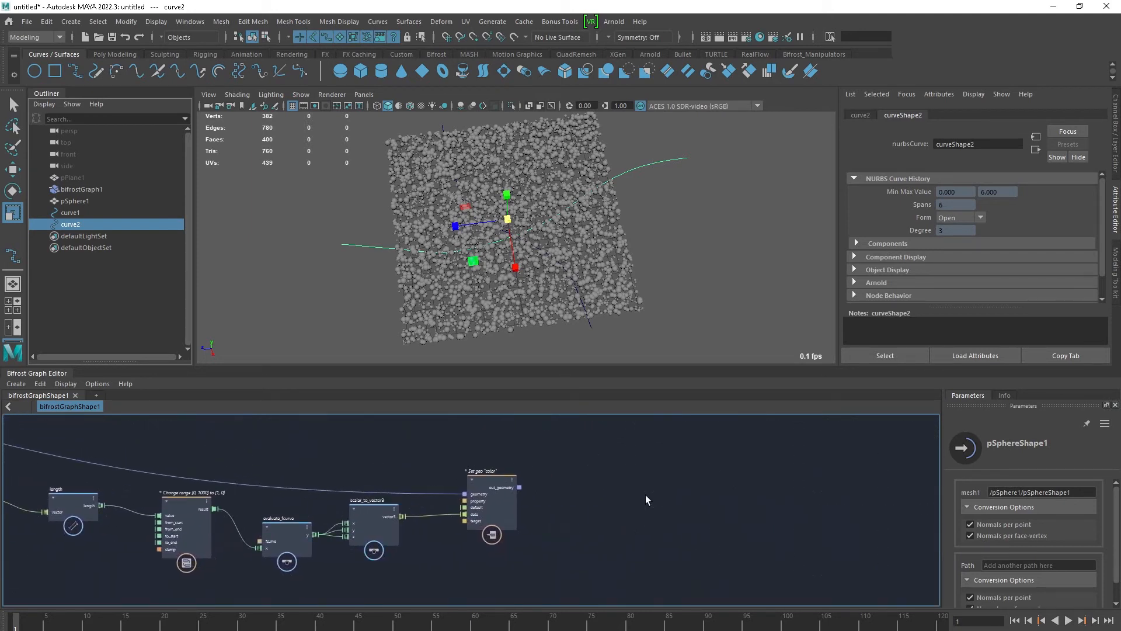
drag(519, 488, 662, 513)
text(outp)
key(Return)
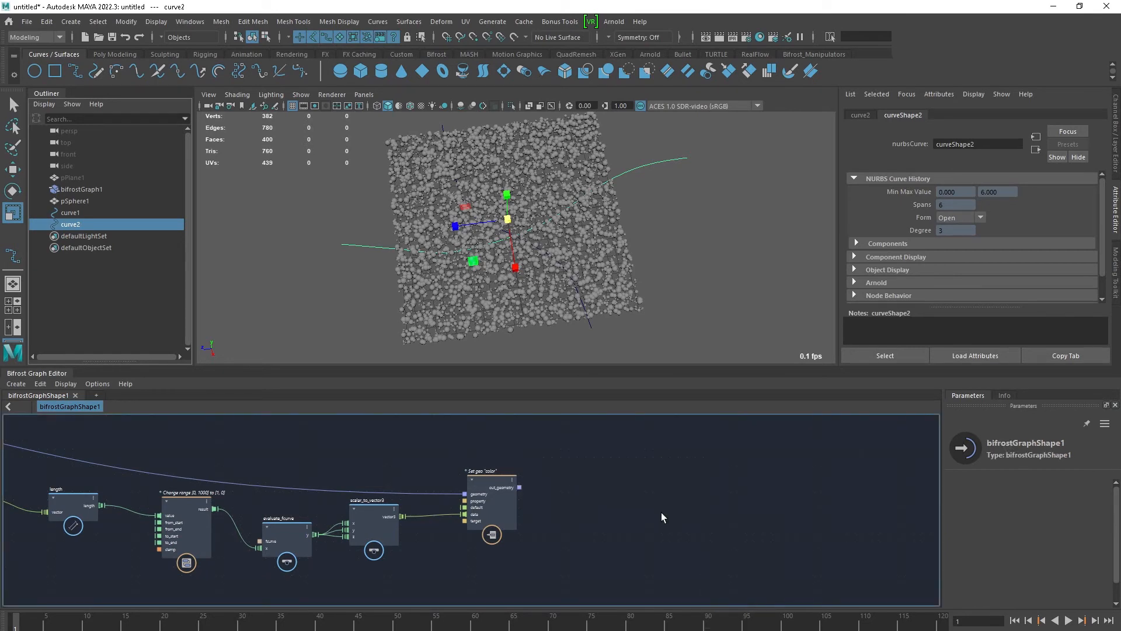
drag(653, 533, 670, 502)
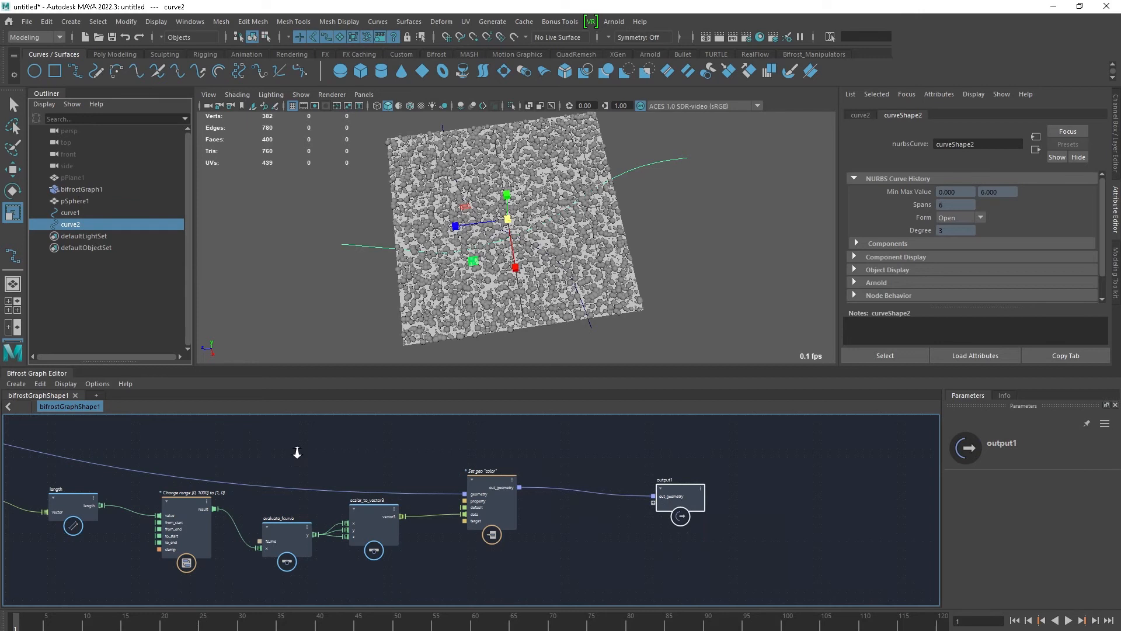
Step: Set the Method of the sample_property node that samples point_position to from_closest
scroll(295, 450, down, 2)
middle_drag(184, 440, 543, 459)
drag(312, 529, 315, 503)
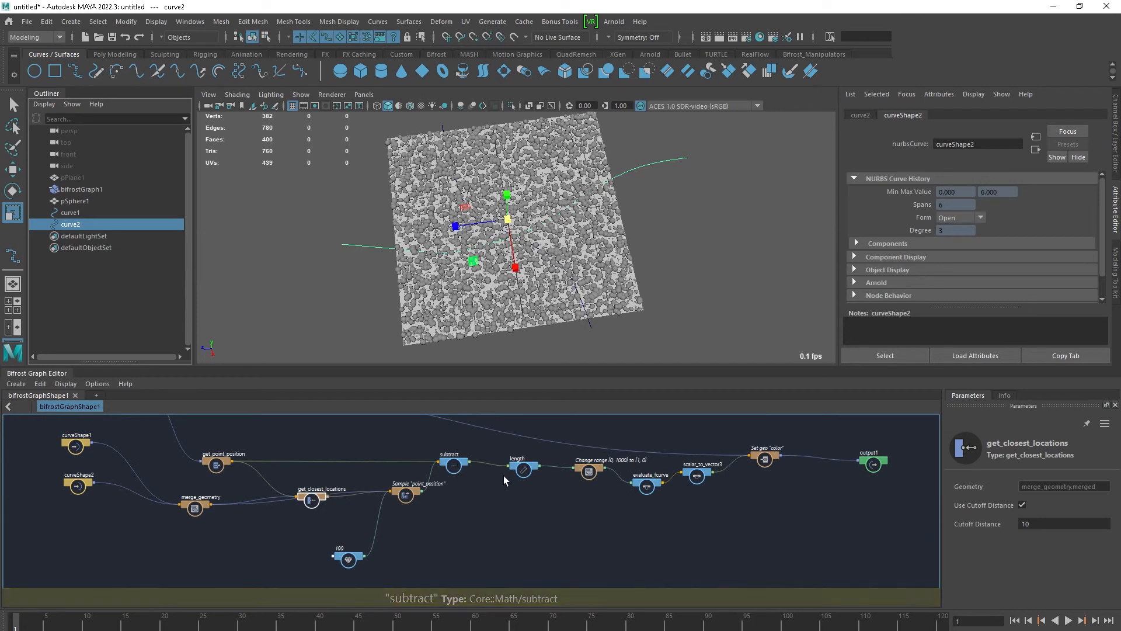
click(586, 473)
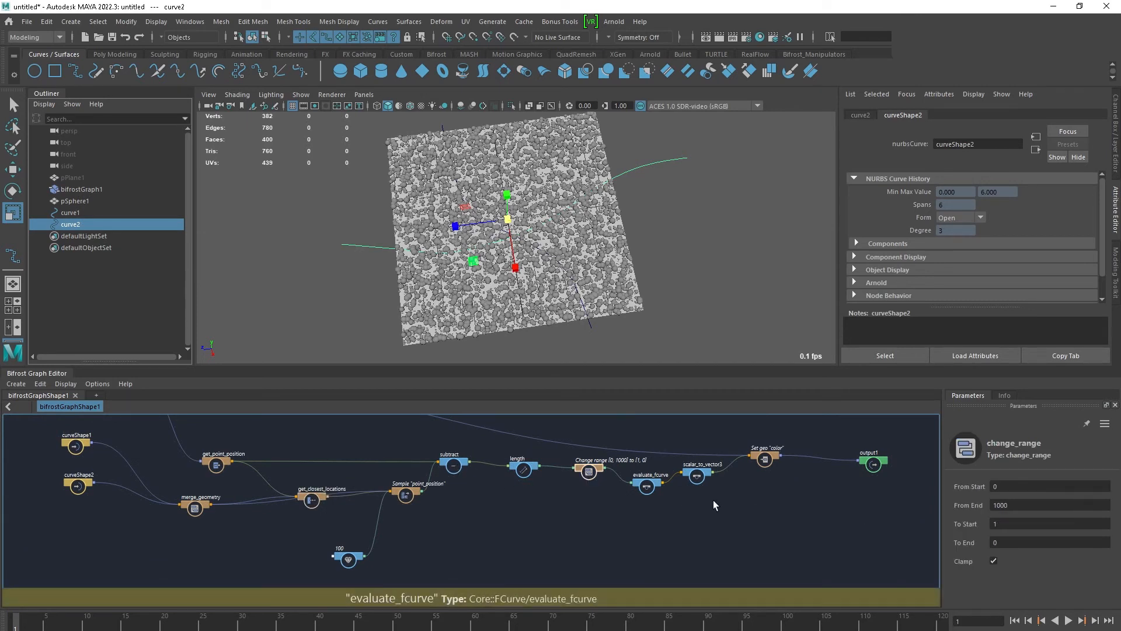
click(405, 496)
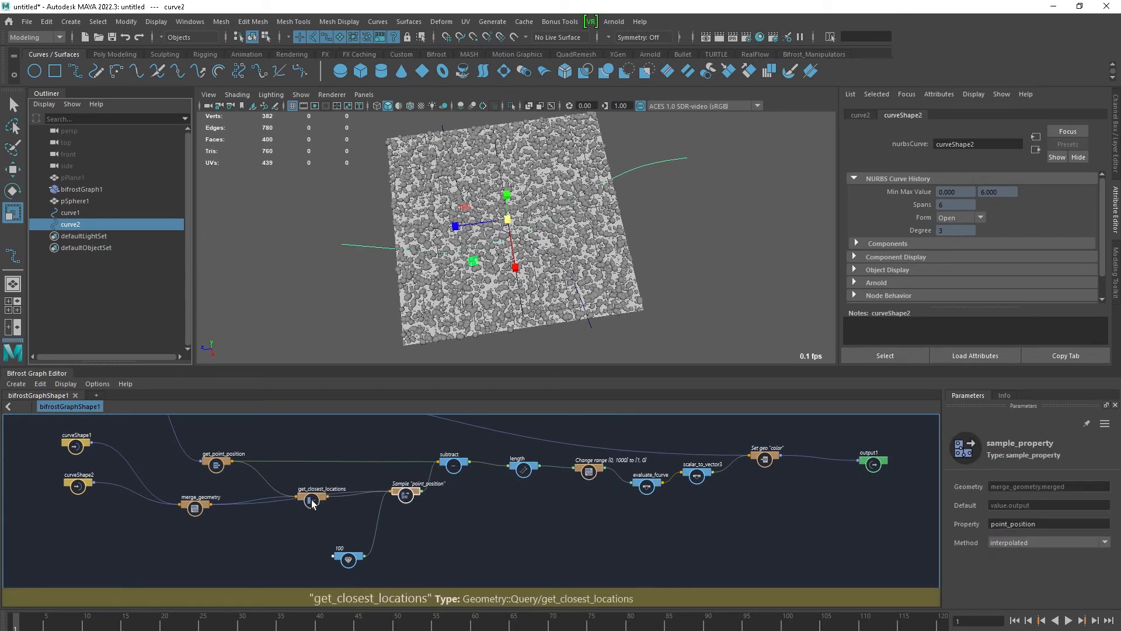
click(988, 544)
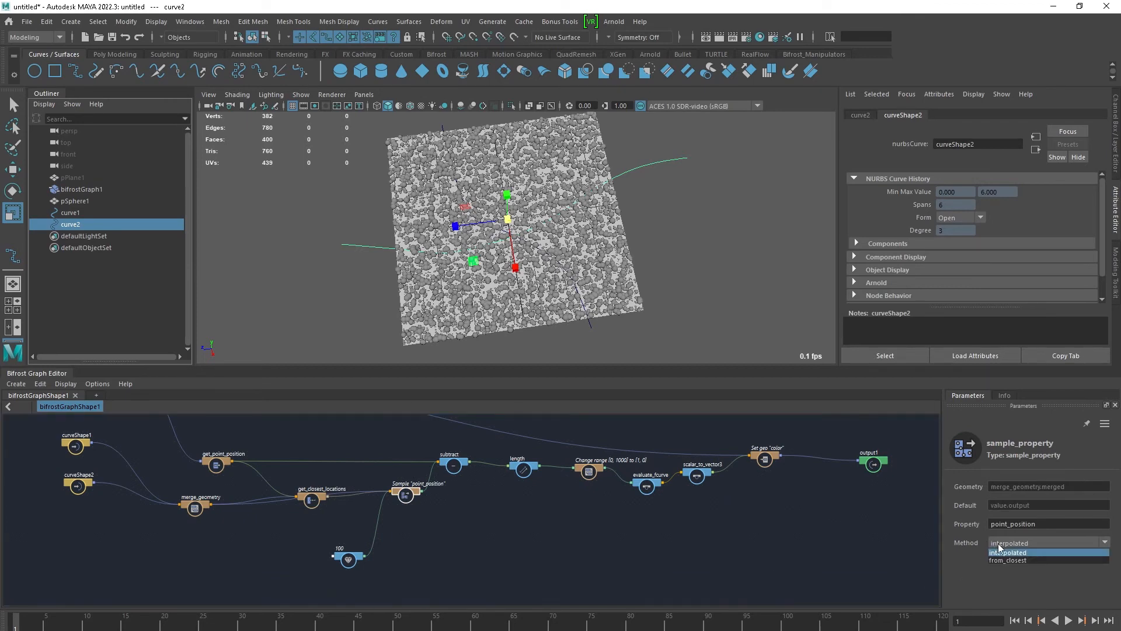
click(1003, 560)
Step: Try to raise curve1 and curve2 together slightly, and undo the move
alt+drag(657, 295, 683, 272)
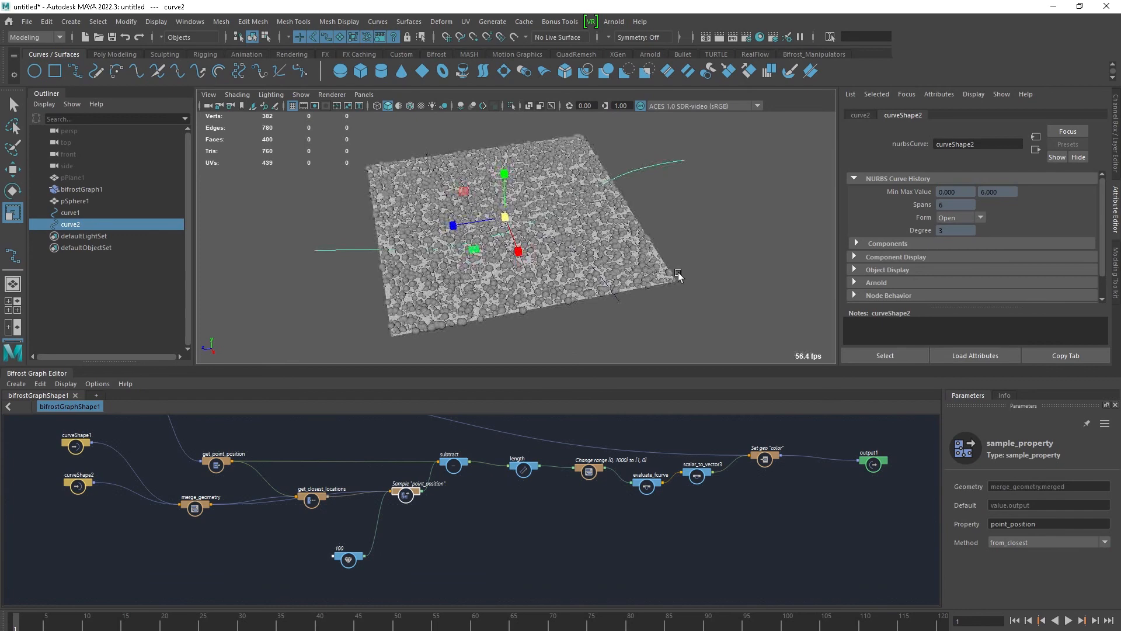
alt+right_drag(682, 273, 737, 297)
key(w)
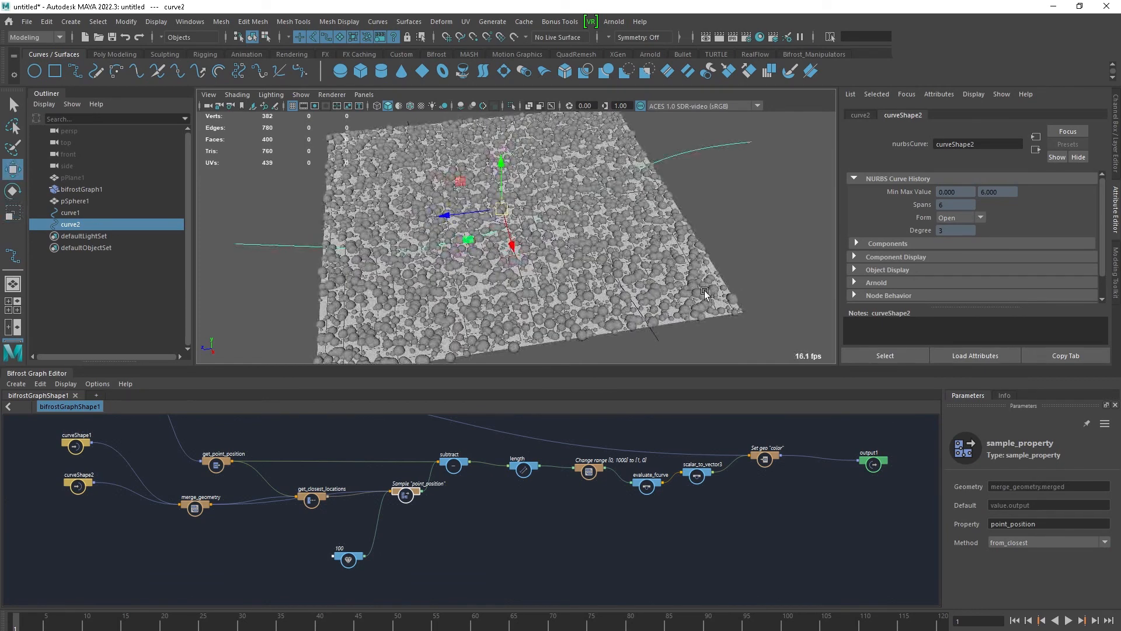
click(501, 164)
ctrl+click(113, 212)
drag(502, 166, 502, 155)
key(ctrl+z)
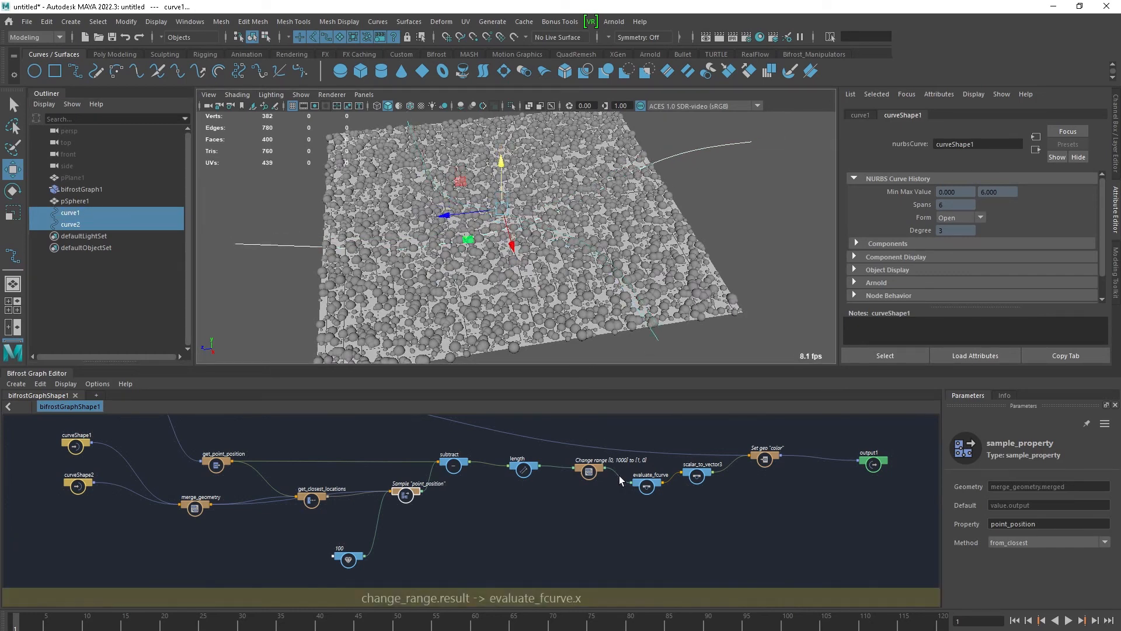
Step: Check the settings of the nodes after length, try 1 in the float value node, and restore it to 100
click(586, 463)
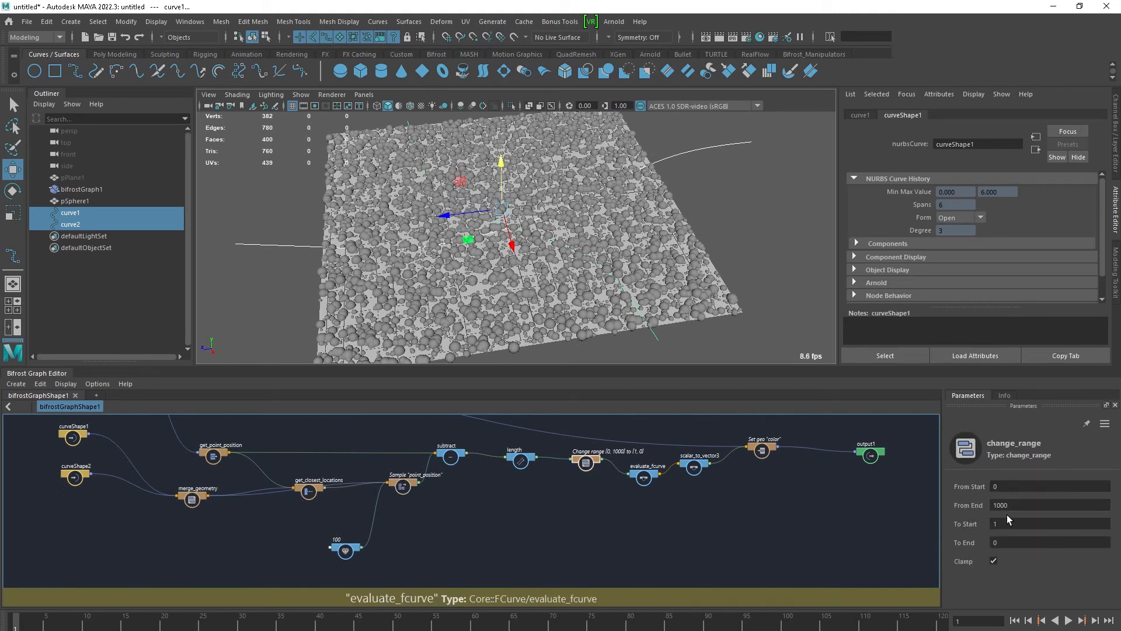
click(644, 477)
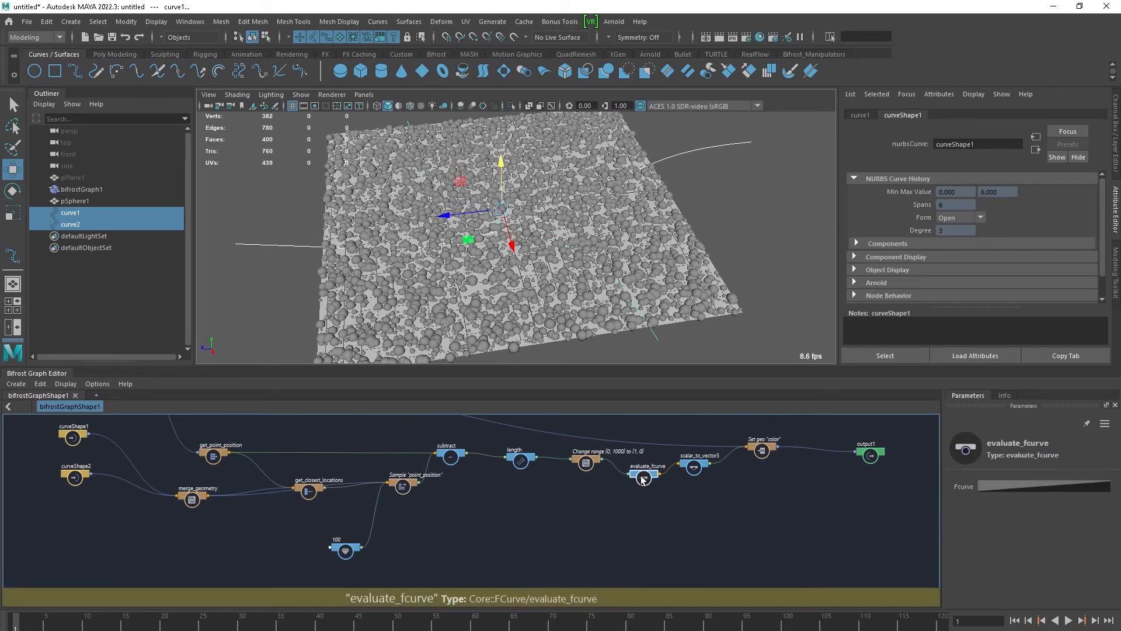
click(694, 468)
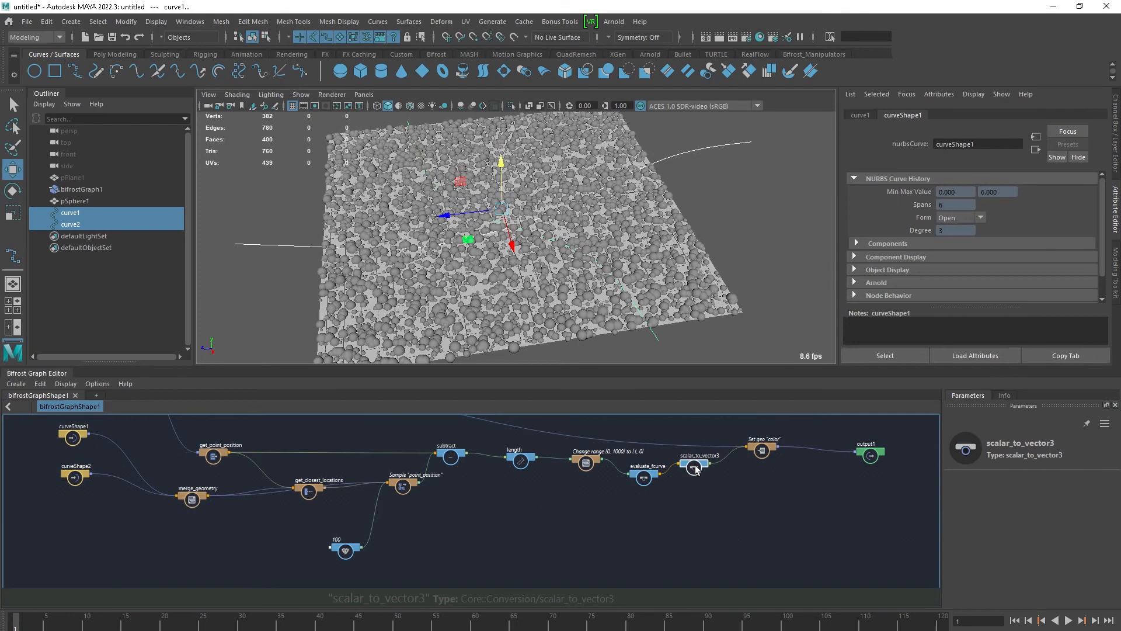
click(760, 451)
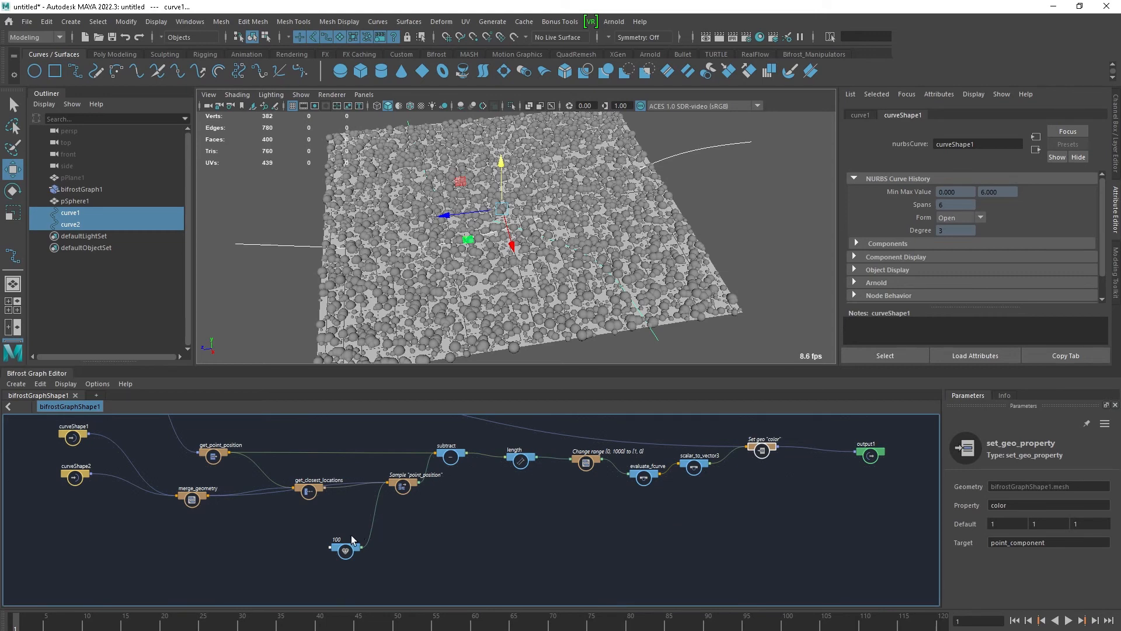
drag(344, 552, 341, 538)
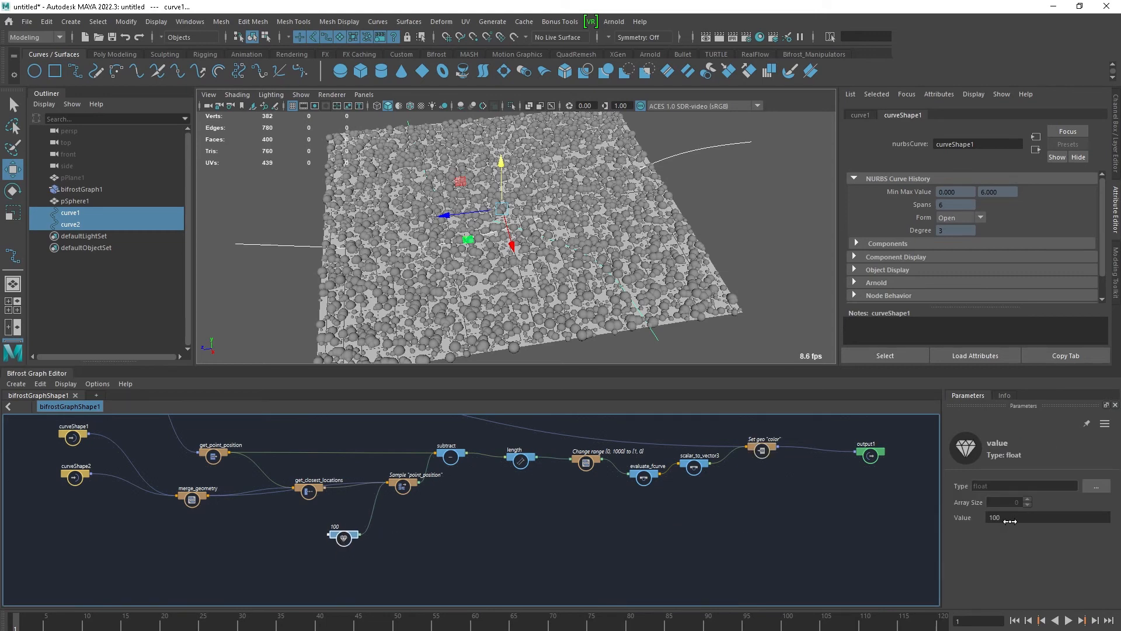
click(1008, 522)
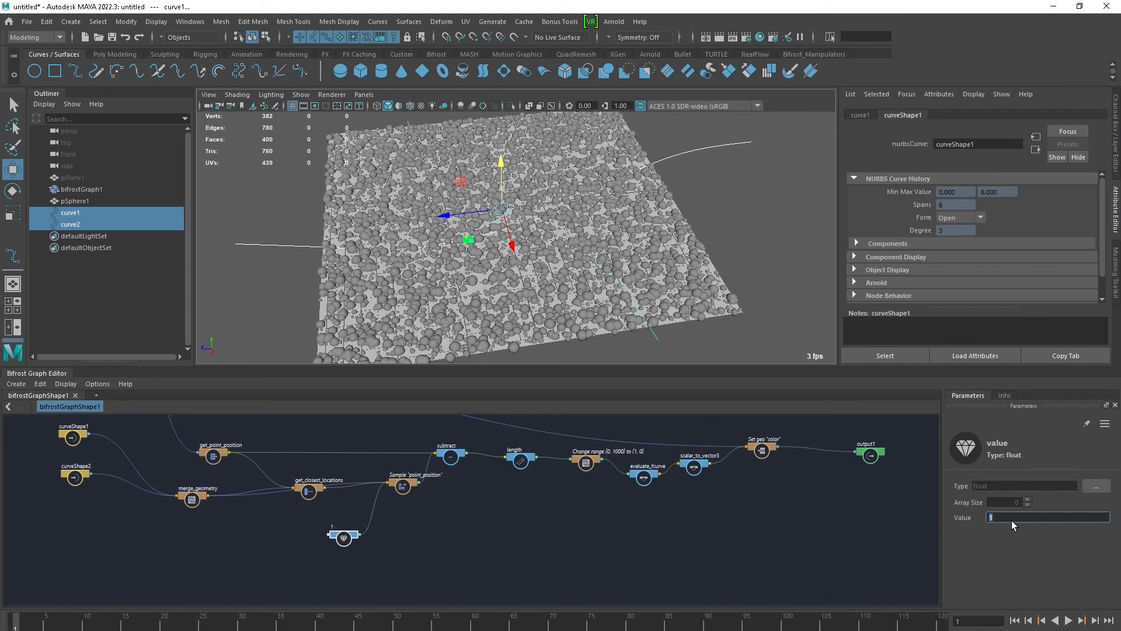
text(100)
key(Return)
Step: Set the Cutoff Distance of get_closest_locations to 1
click(310, 492)
click(1041, 524)
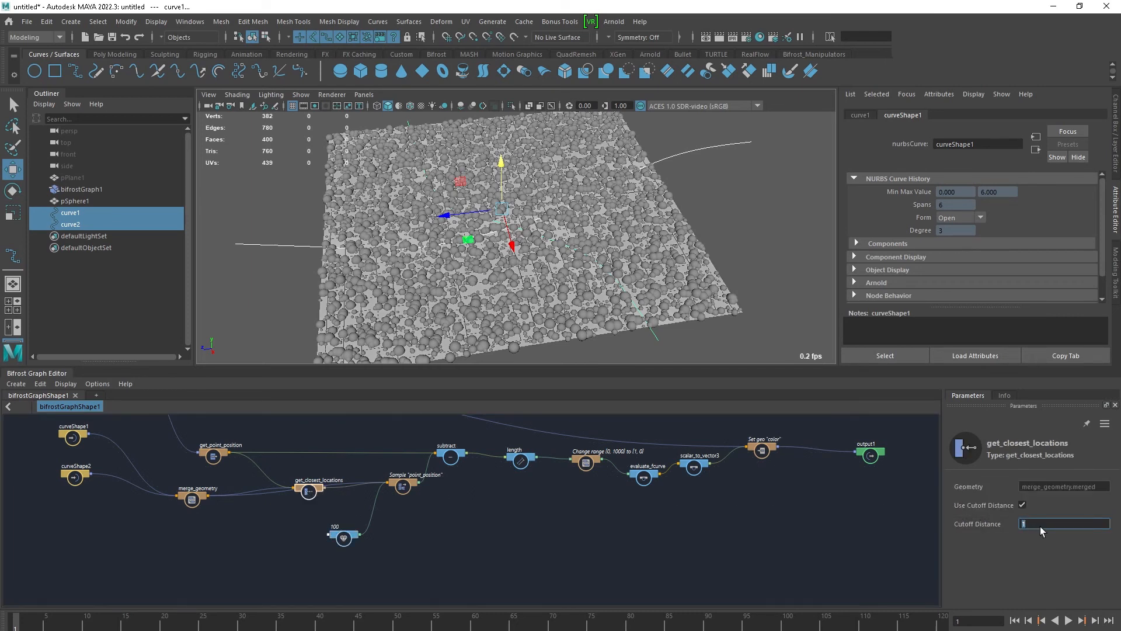
text(1)
key(Return)
Step: Apply the descending linear preset to evaluate_fcurve's curve and move its lower end point inward
click(649, 476)
click(1037, 488)
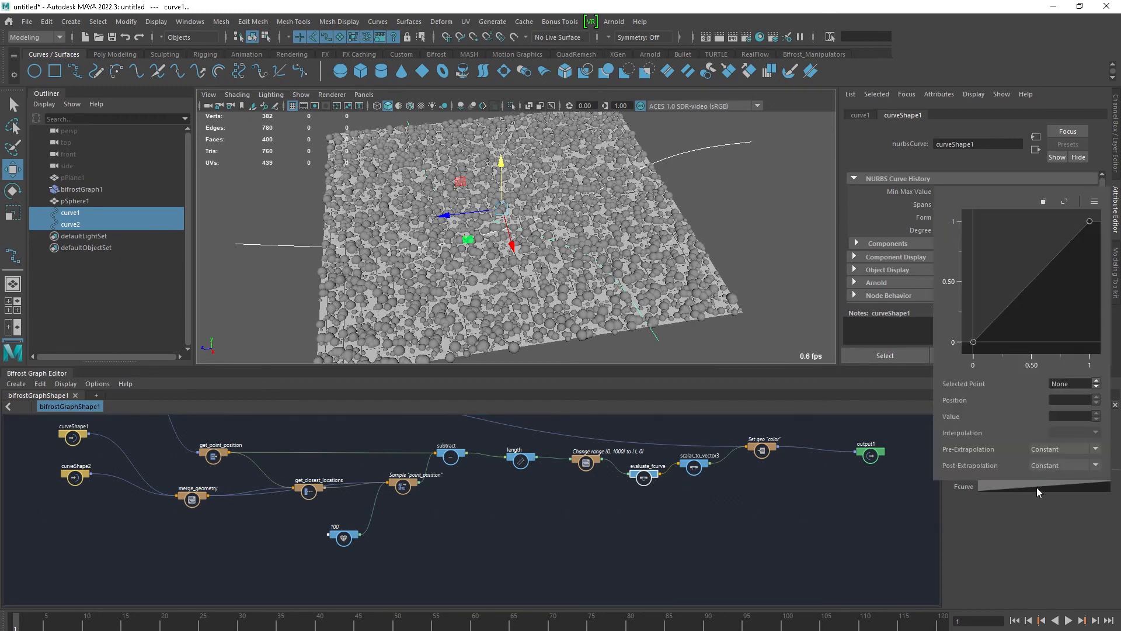
click(1095, 201)
mouse_move(1060, 229)
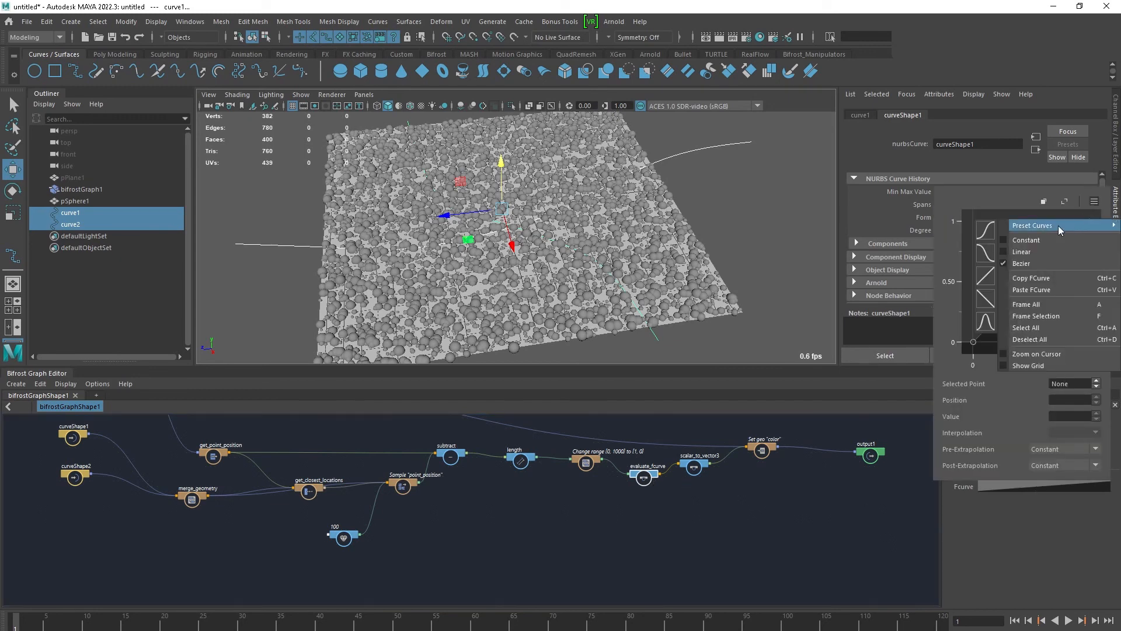
click(989, 298)
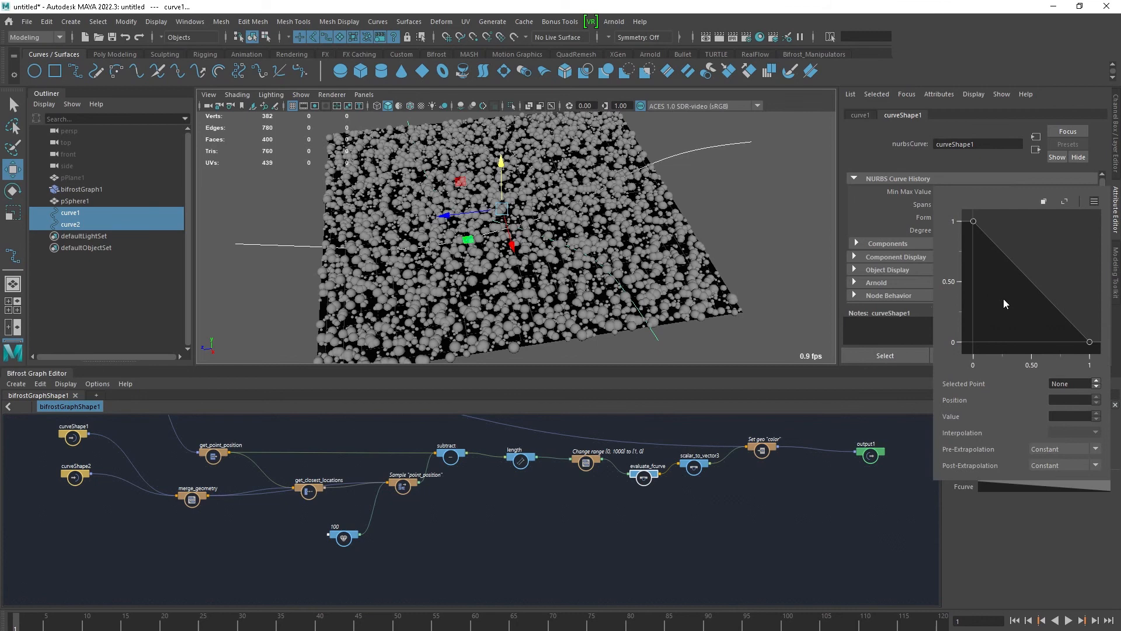
drag(1089, 344, 1017, 342)
scroll(782, 303, up, 5)
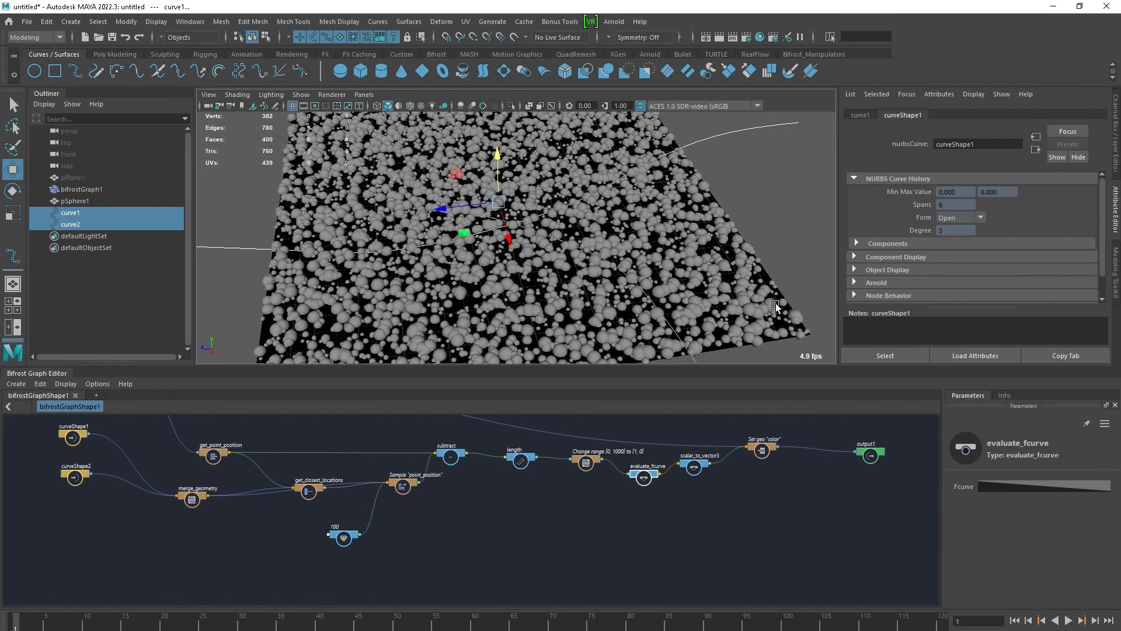
Step: Set change_range's From Start to 0 and try From End values of 1 and 10, settling on 100
click(402, 487)
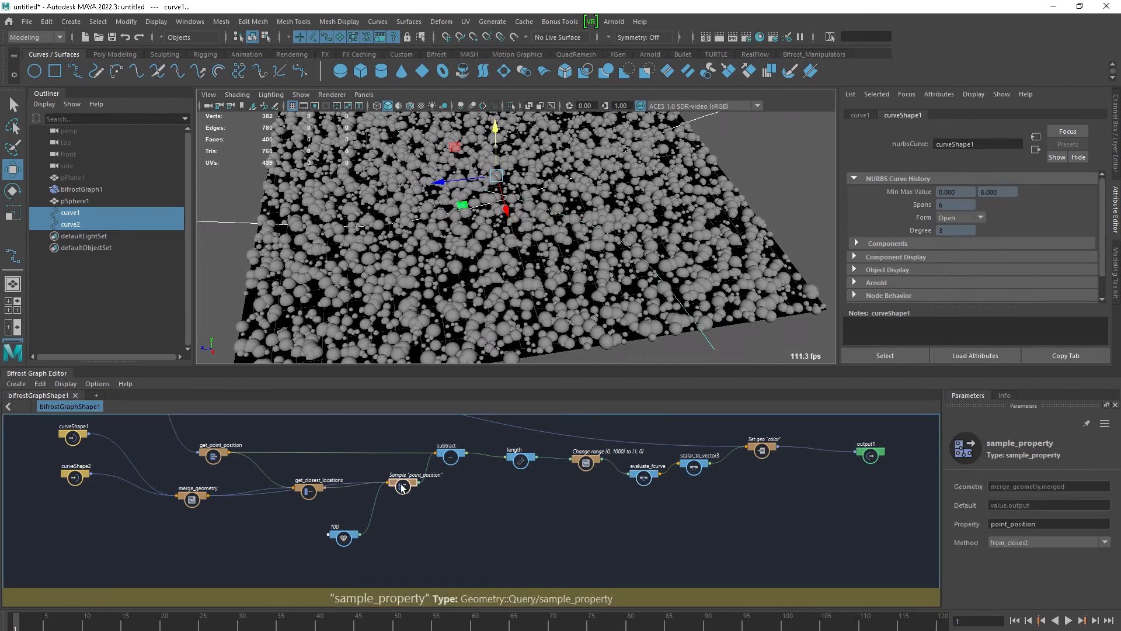
click(587, 463)
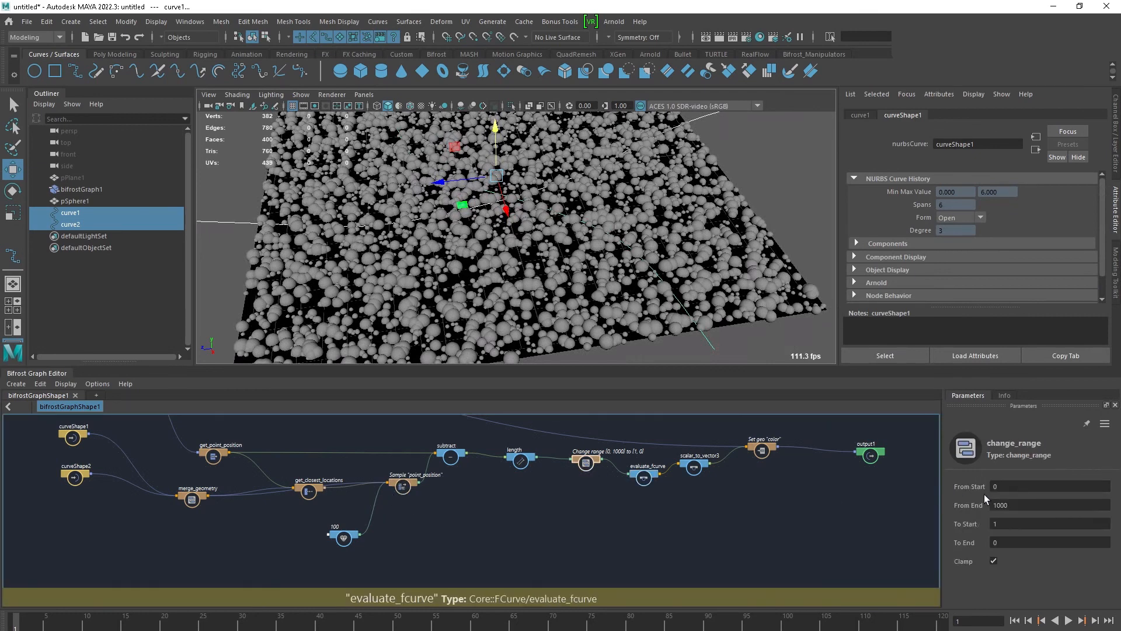
double_click(1011, 485)
text(1)
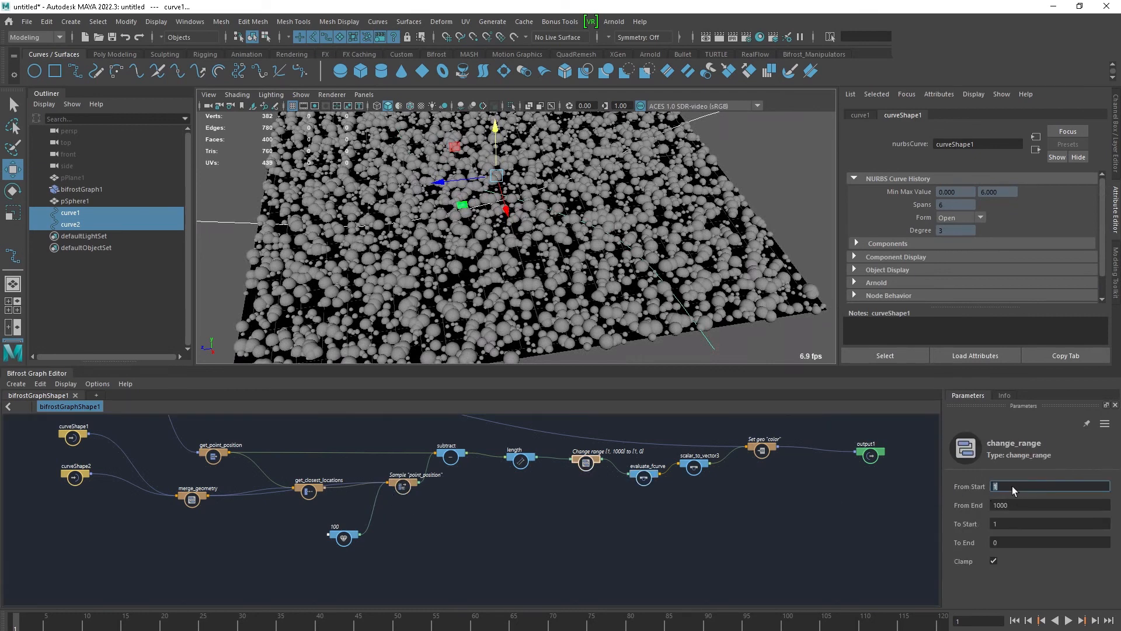
text(0)
key(Tab)
text(1)
key(Return)
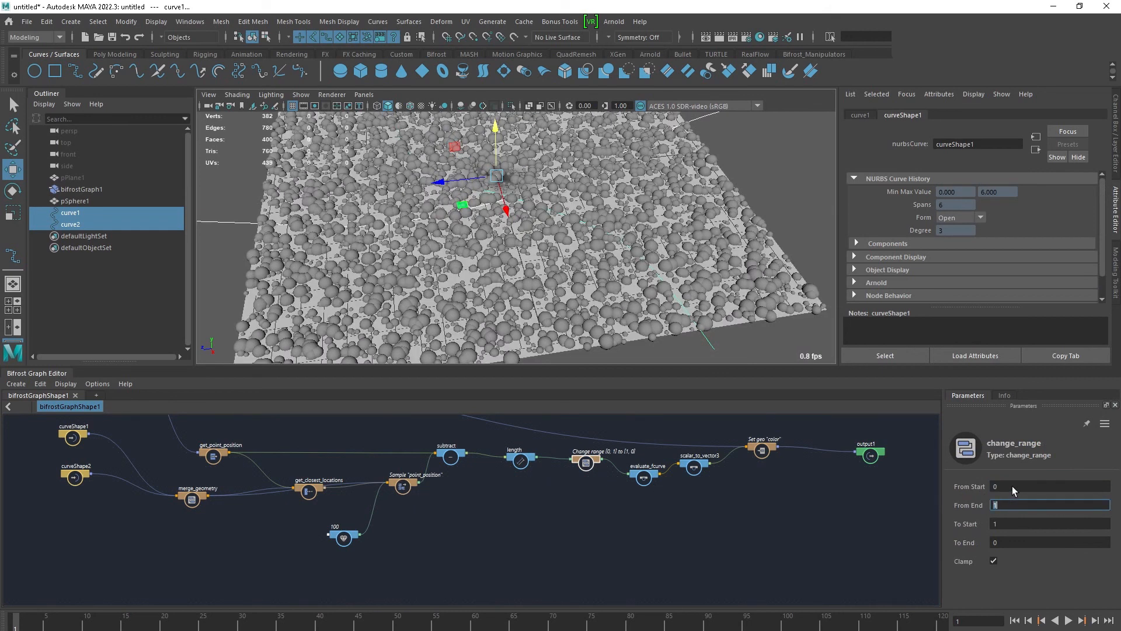
text(10)
key(Return)
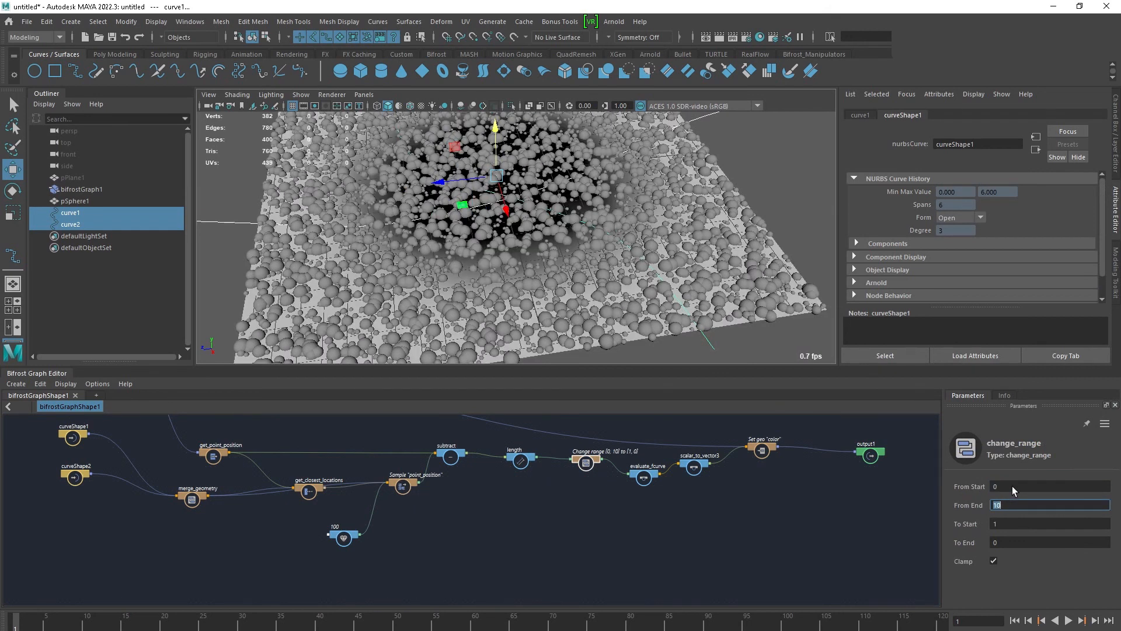
text(100)
key(Return)
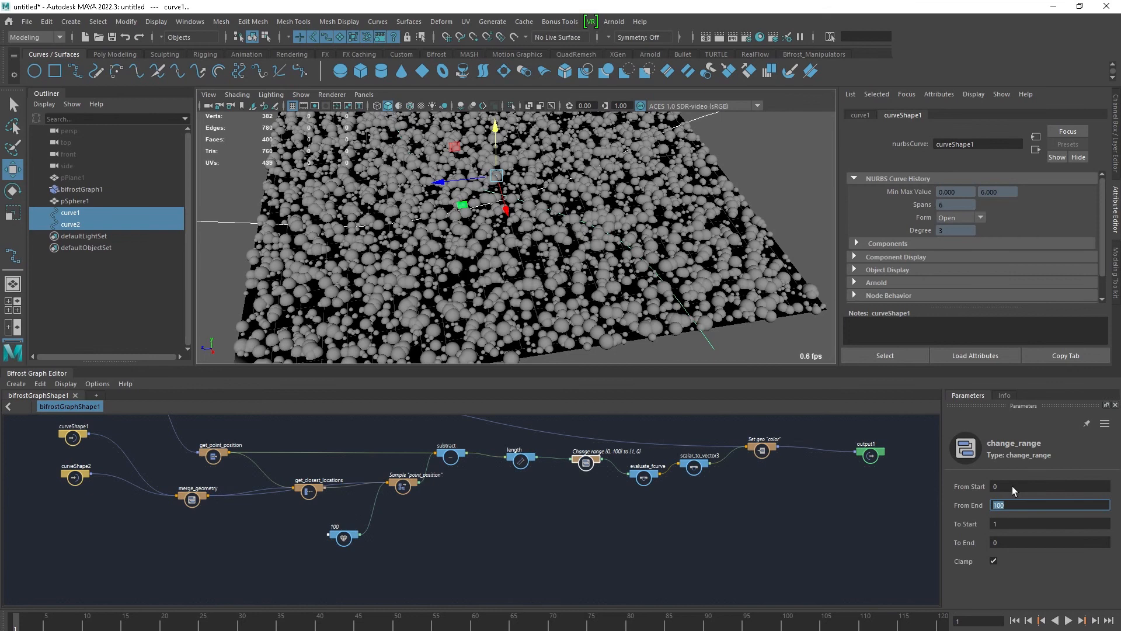
Step: Set change_range's To Start to 0 and To End to 100
key(Tab)
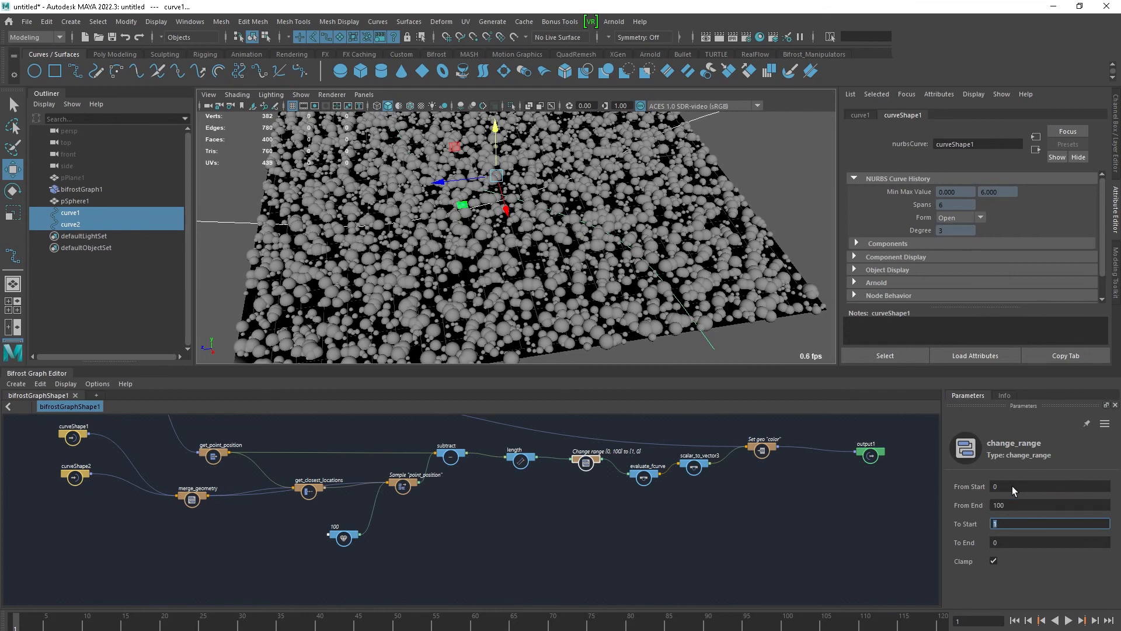
key(Tab)
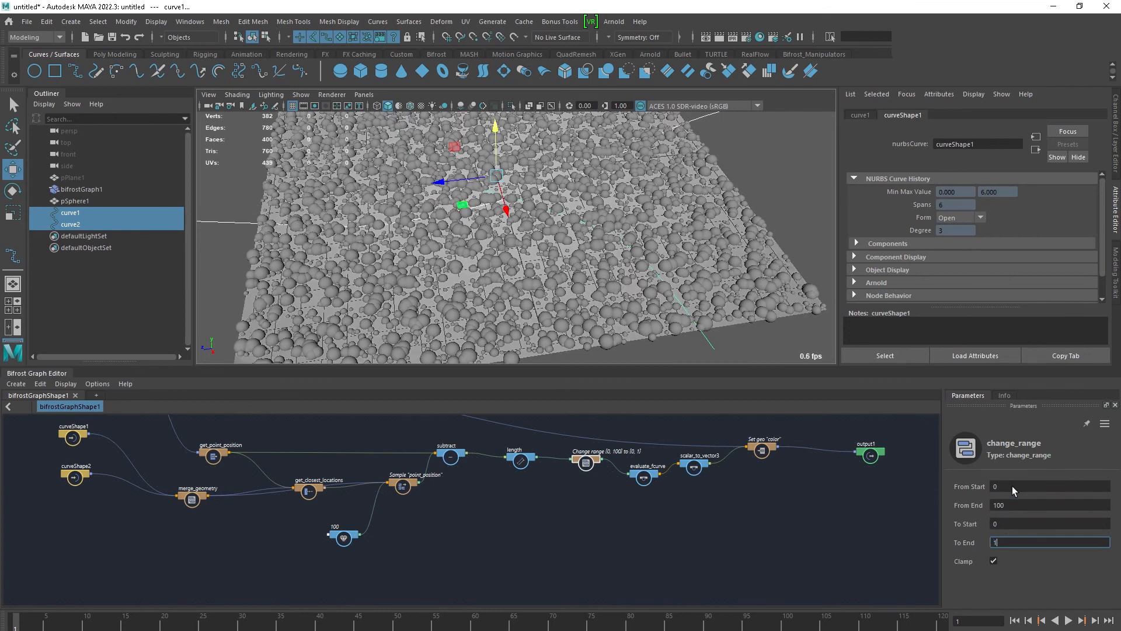
text(100)
key(Return)
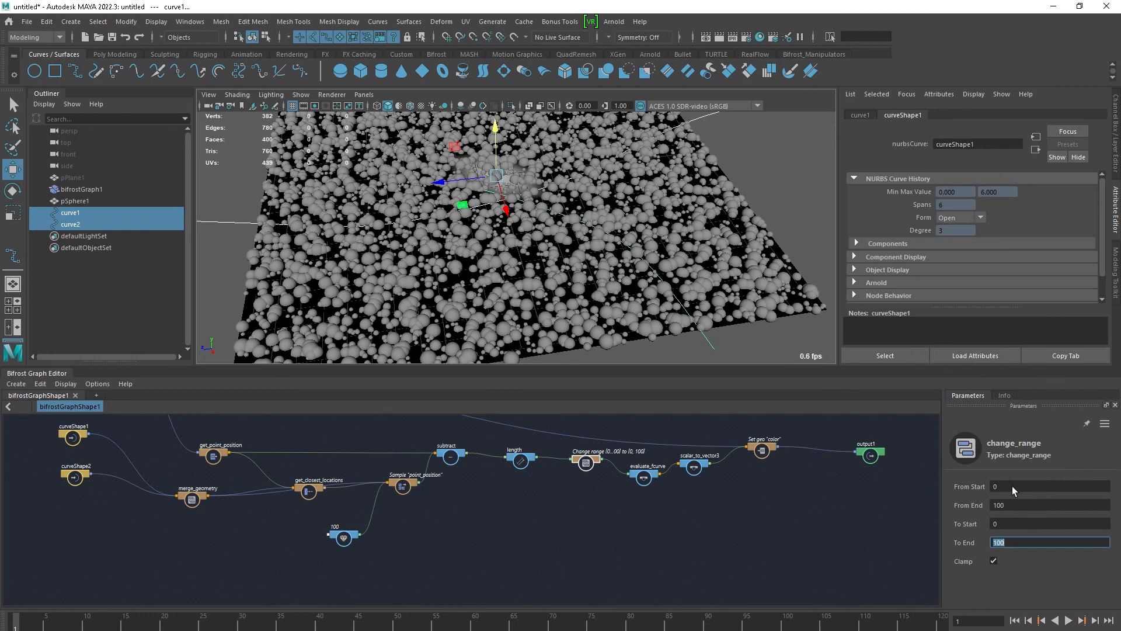
Step: Raise curve1 and curve2 together slightly along the vertical axis, above the scattered spheres
alt+middle_drag(659, 264, 527, 271)
scroll(528, 271, up, 1)
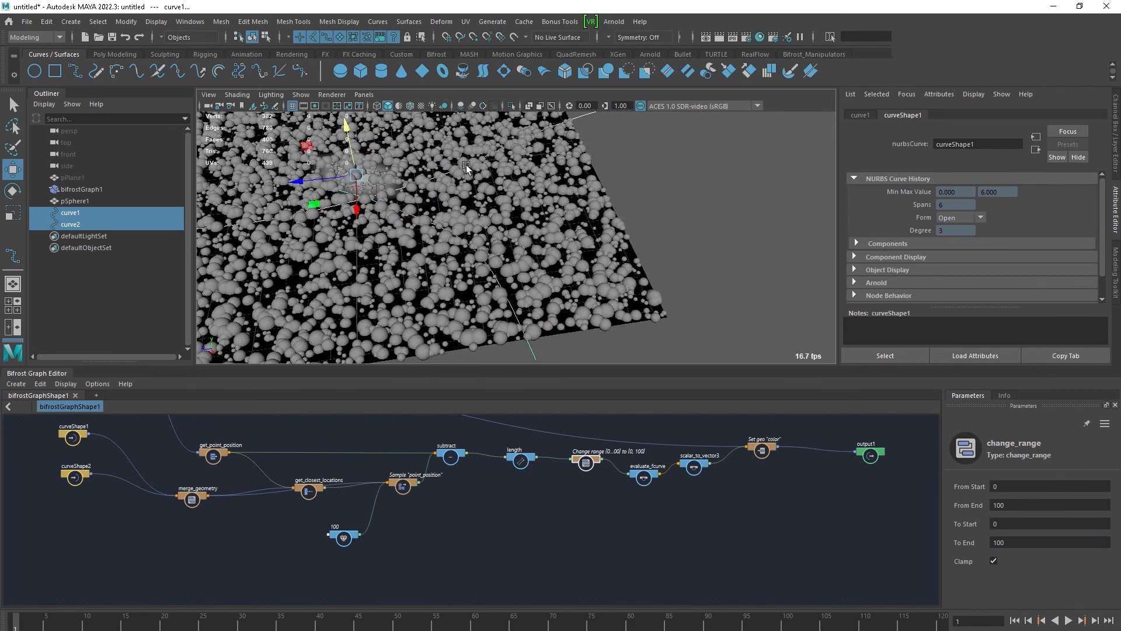
drag(355, 140, 349, 125)
Step: Move the merge_geometry node lower in the graph, try 0 in the float value node, and restore it to 100
middle_drag(361, 498, 498, 518)
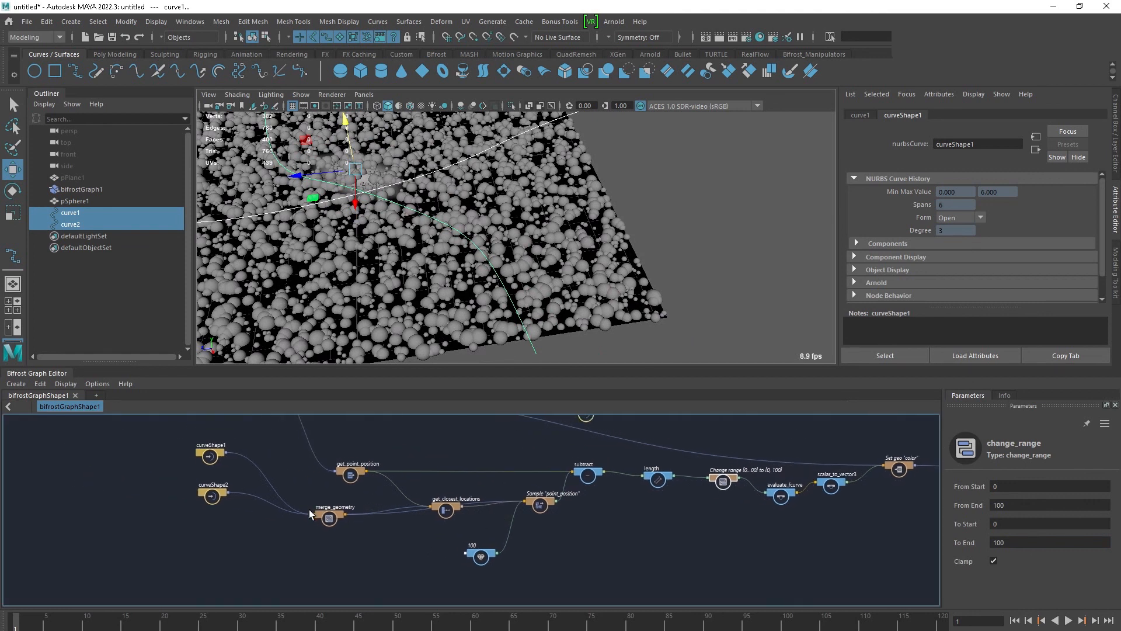
drag(332, 519, 333, 556)
click(481, 555)
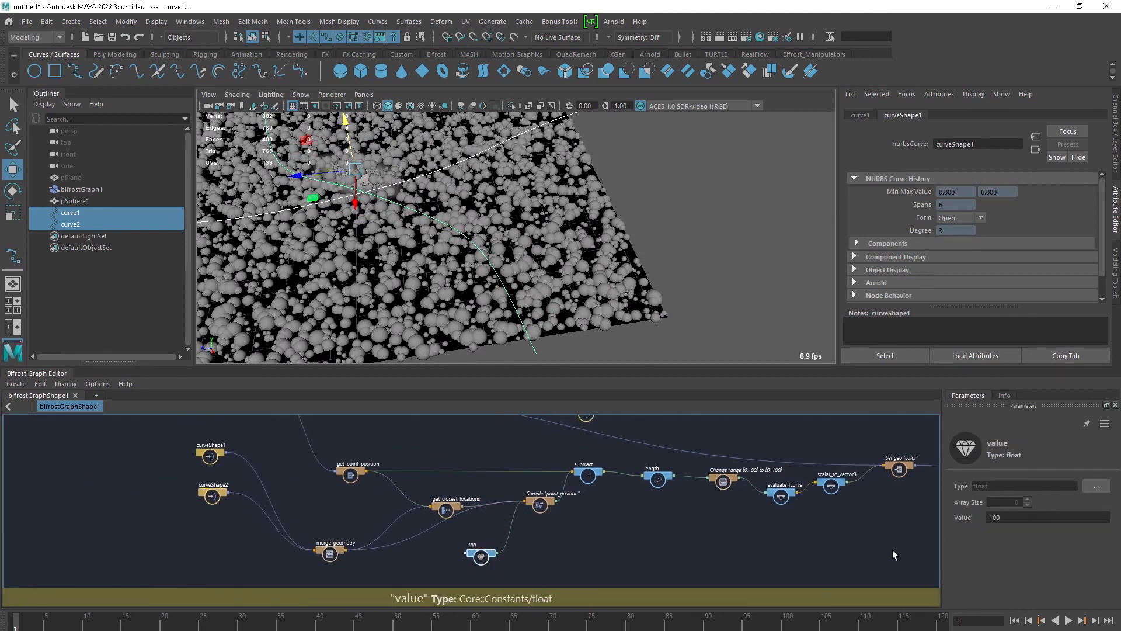
click(1028, 516)
text(1)
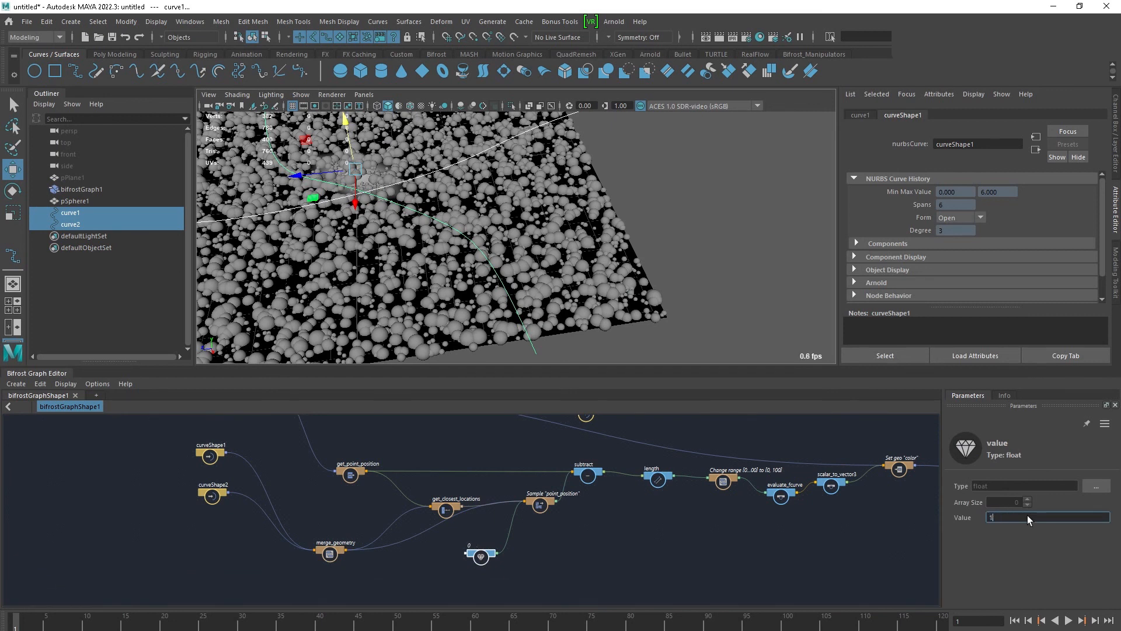
Step: Shift the sample_property and get_closest_locations nodes slightly in the graph and set the Cutoff Distance of get_closest_locations to 1000
alt+middle_drag(635, 516, 621, 528)
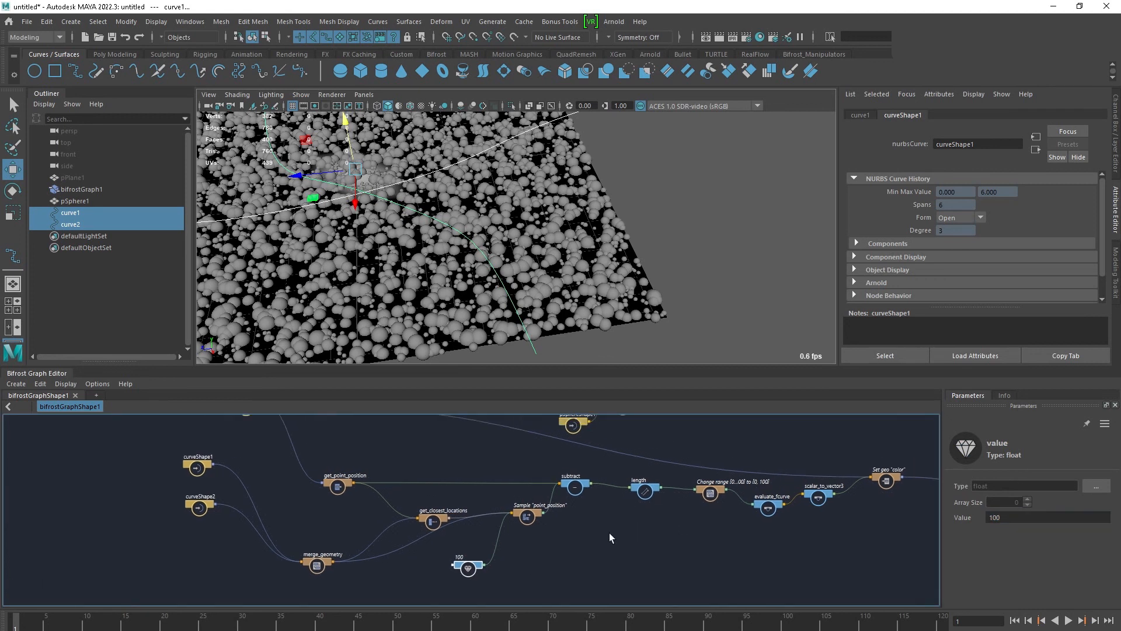
drag(533, 522, 516, 529)
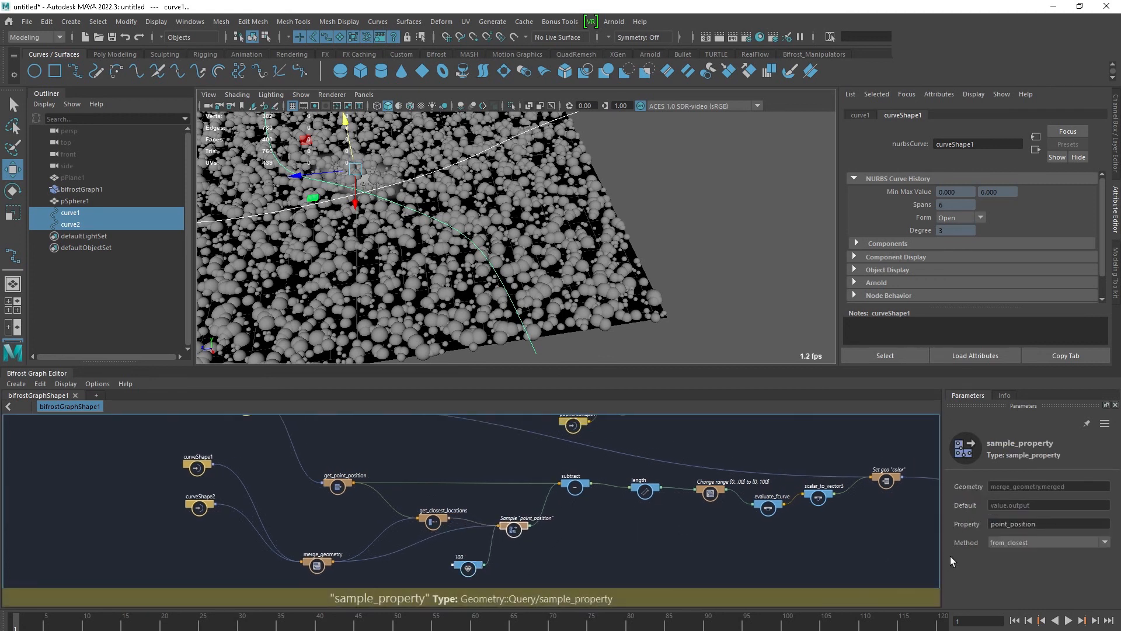
drag(439, 529, 438, 524)
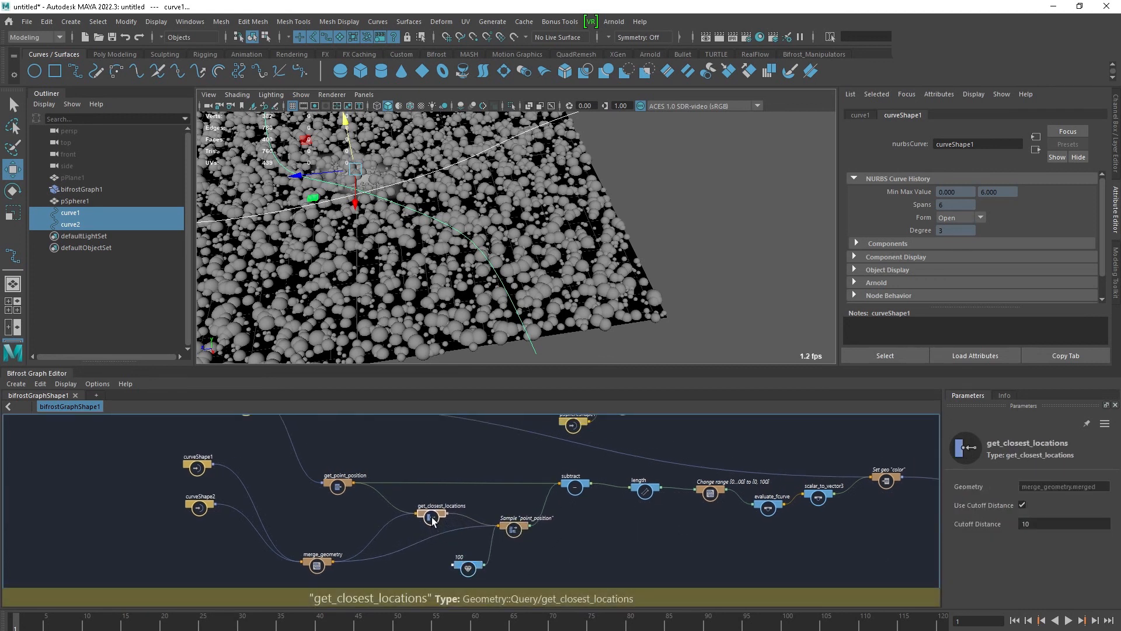
click(1036, 521)
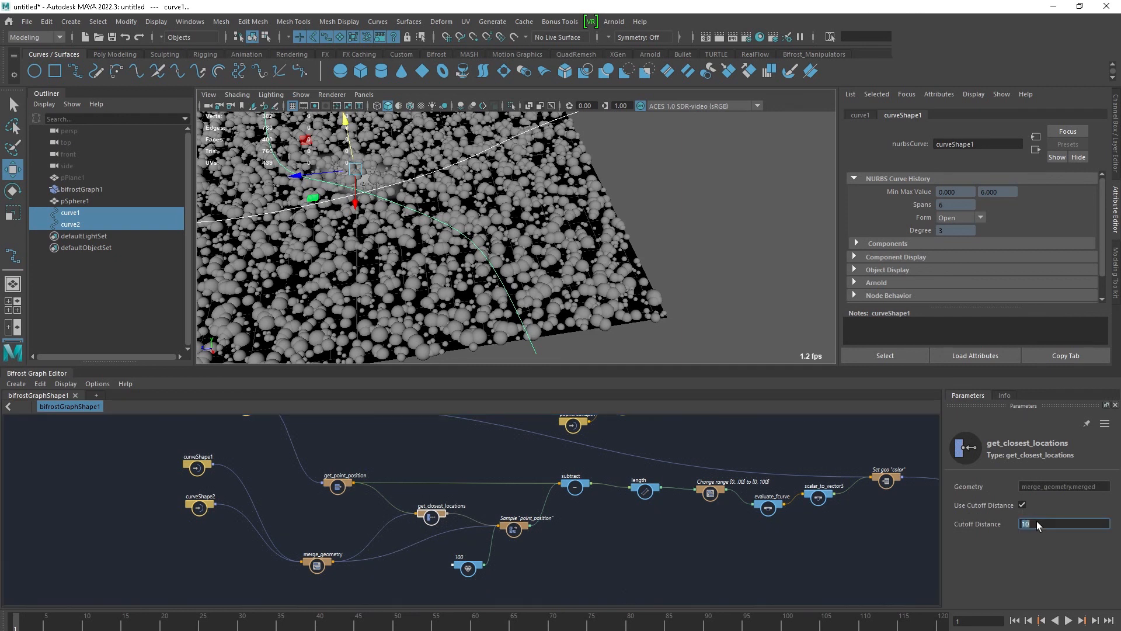
text(1000)
key(Return)
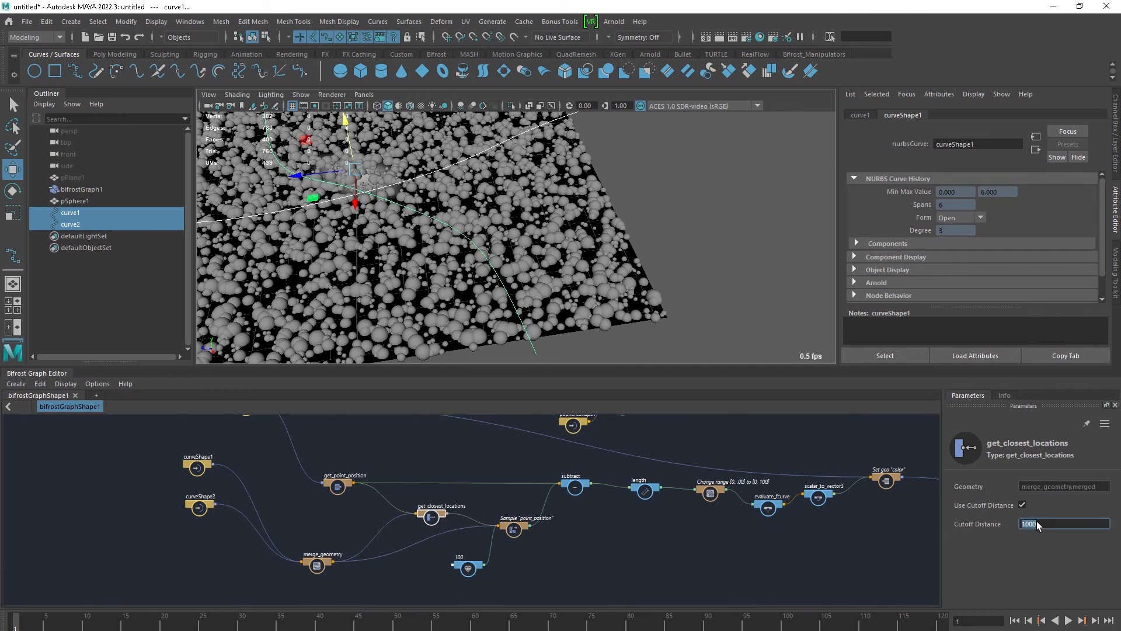